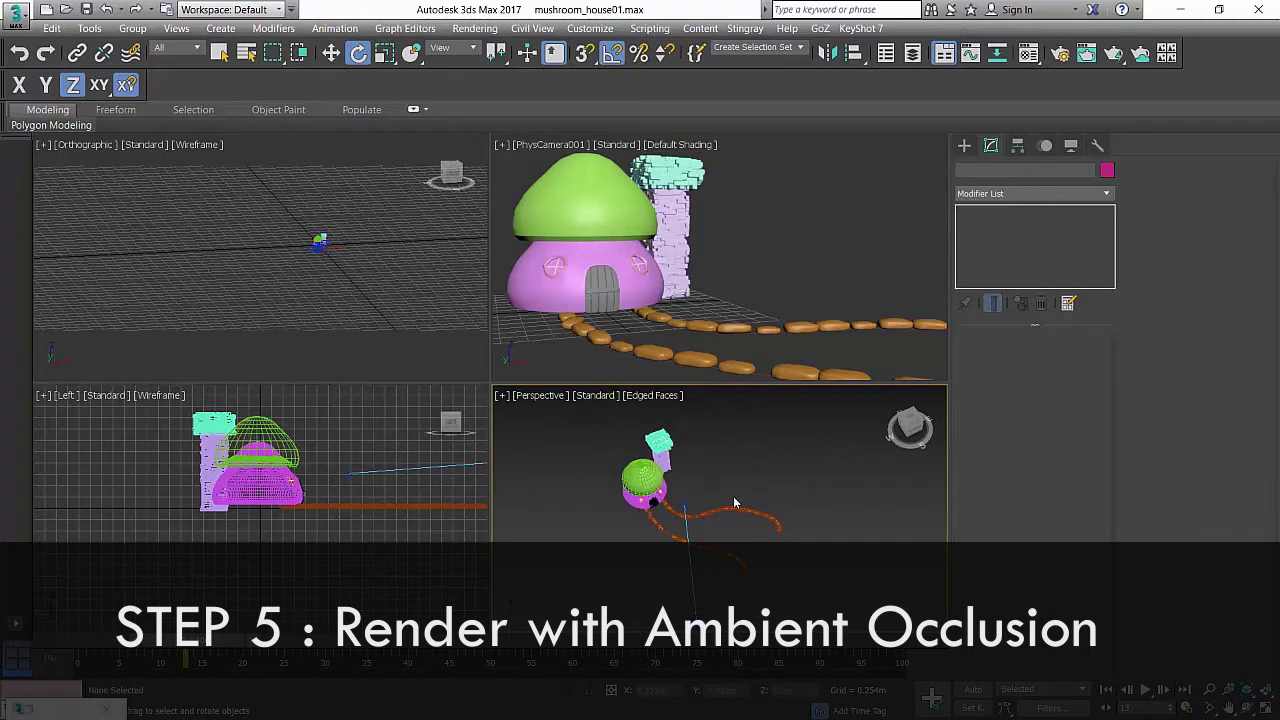
# Draw a ground plane about 13.6 m by 16.4 m around the mushroom house and paths in the Top view.
pyautogui.click(964, 146)
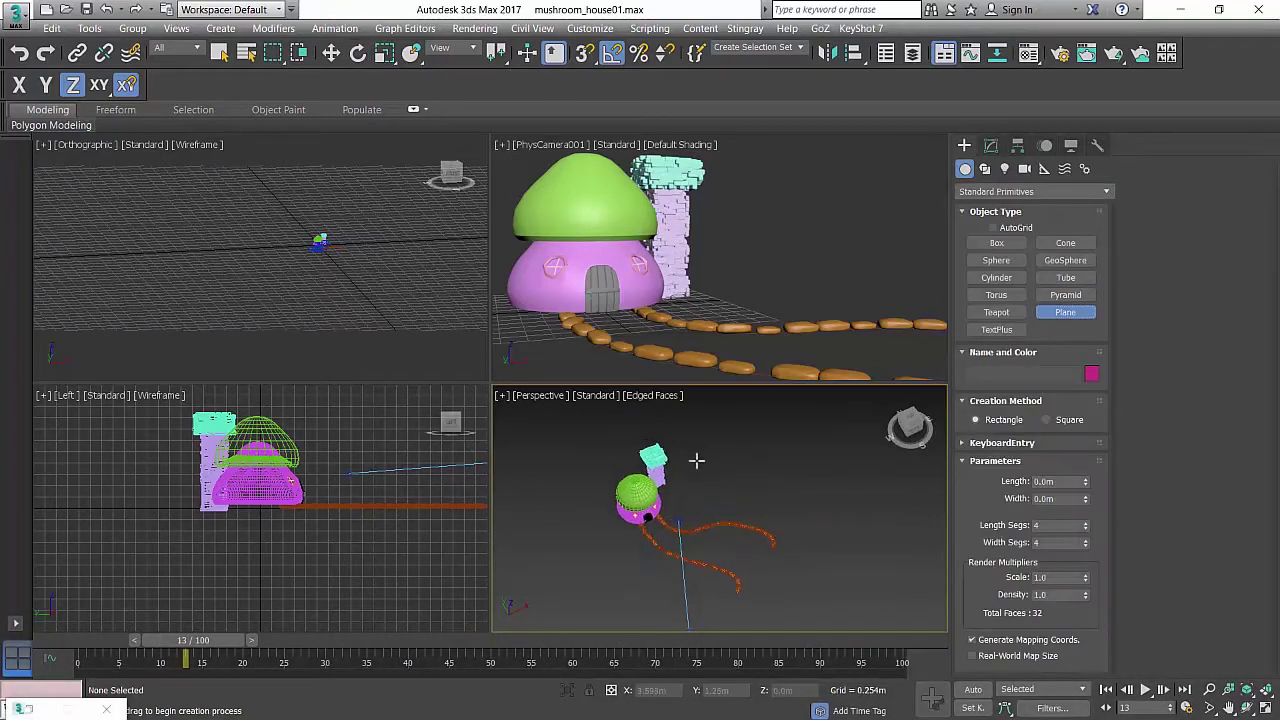
pyautogui.press('t')
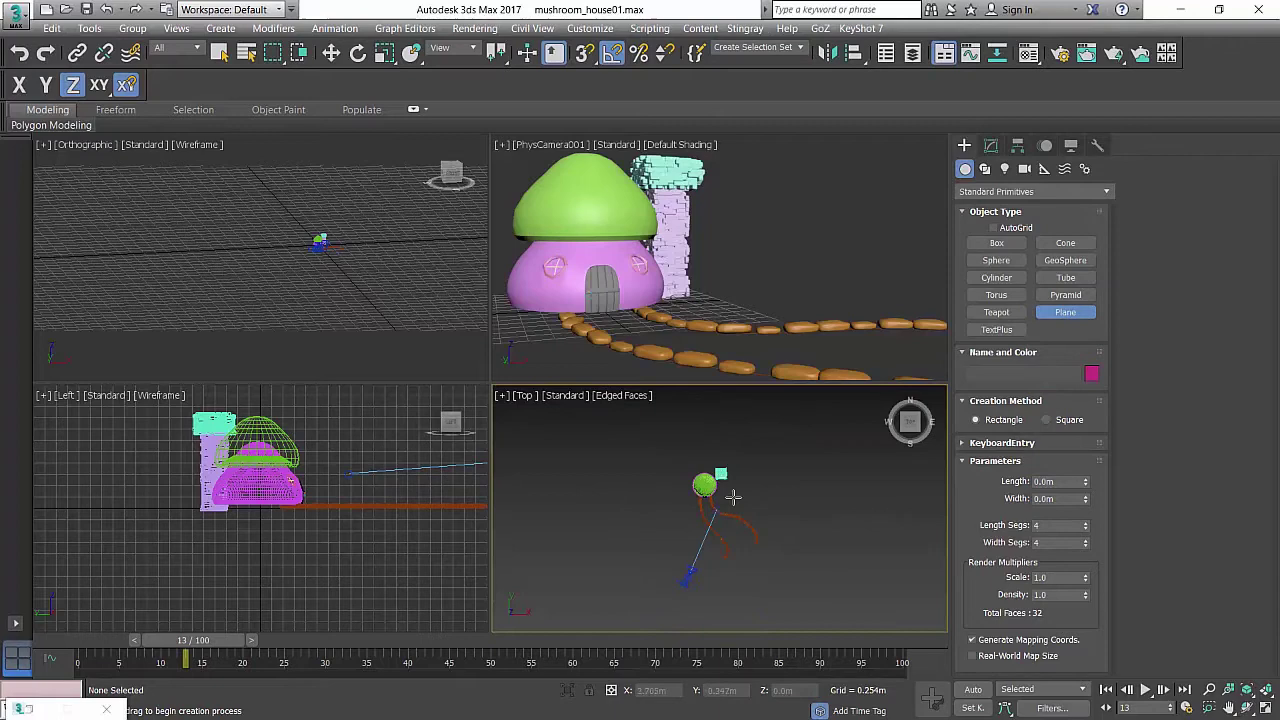
pyautogui.moveTo(605, 430); pyautogui.dragTo(800, 591)
pyautogui.press('e')
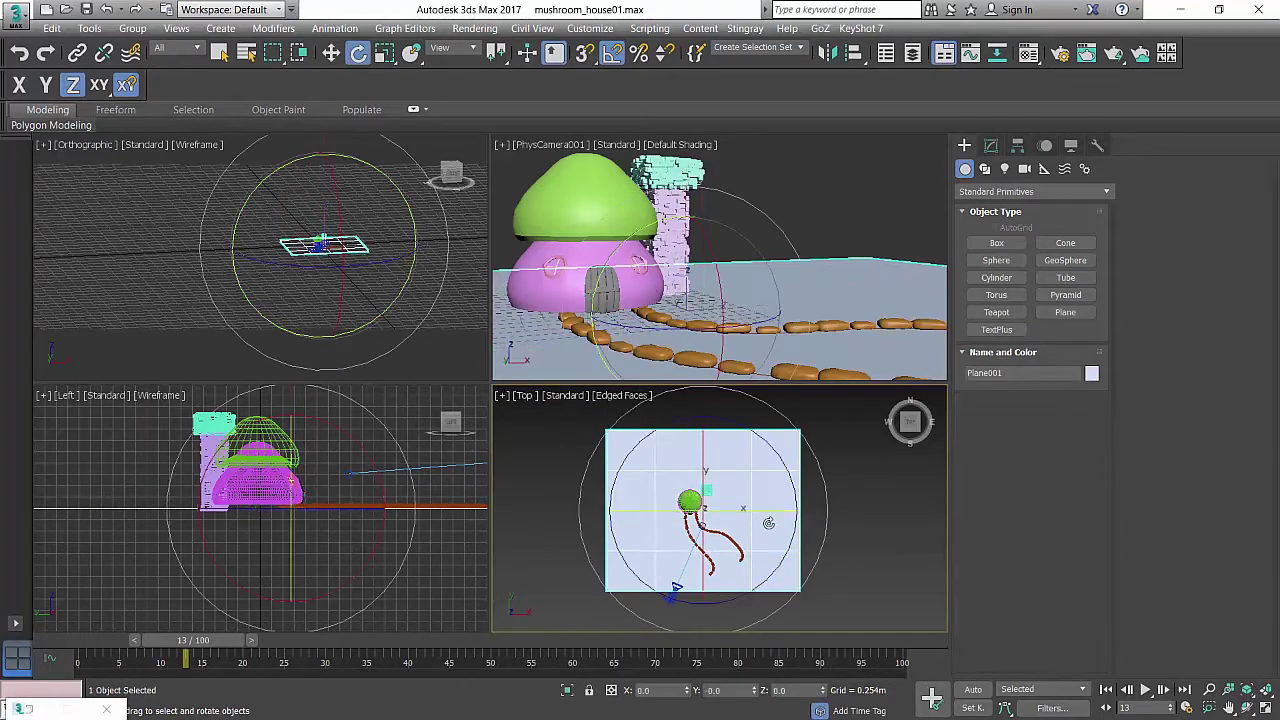
# Scale the ground plane up uniformly to about 166% in the Perspective view.
pyautogui.keyDown('alt'); pyautogui.moveTo(768, 523); pyautogui.dragTo(745, 453, button='middle'); pyautogui.keyUp('alt')
pyautogui.press('p')
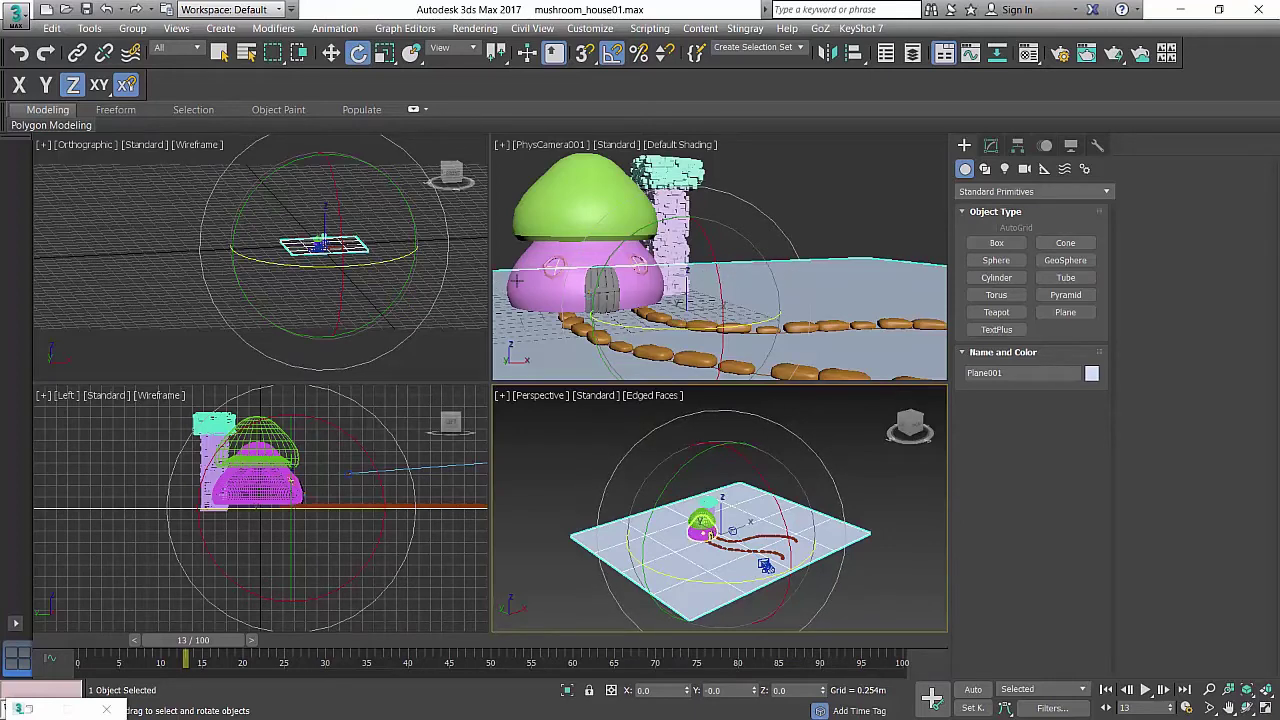
pyautogui.keyDown('alt'); pyautogui.moveTo(738, 521); pyautogui.dragTo(760, 539, button='middle'); pyautogui.keyUp('alt')
pyautogui.press('w')
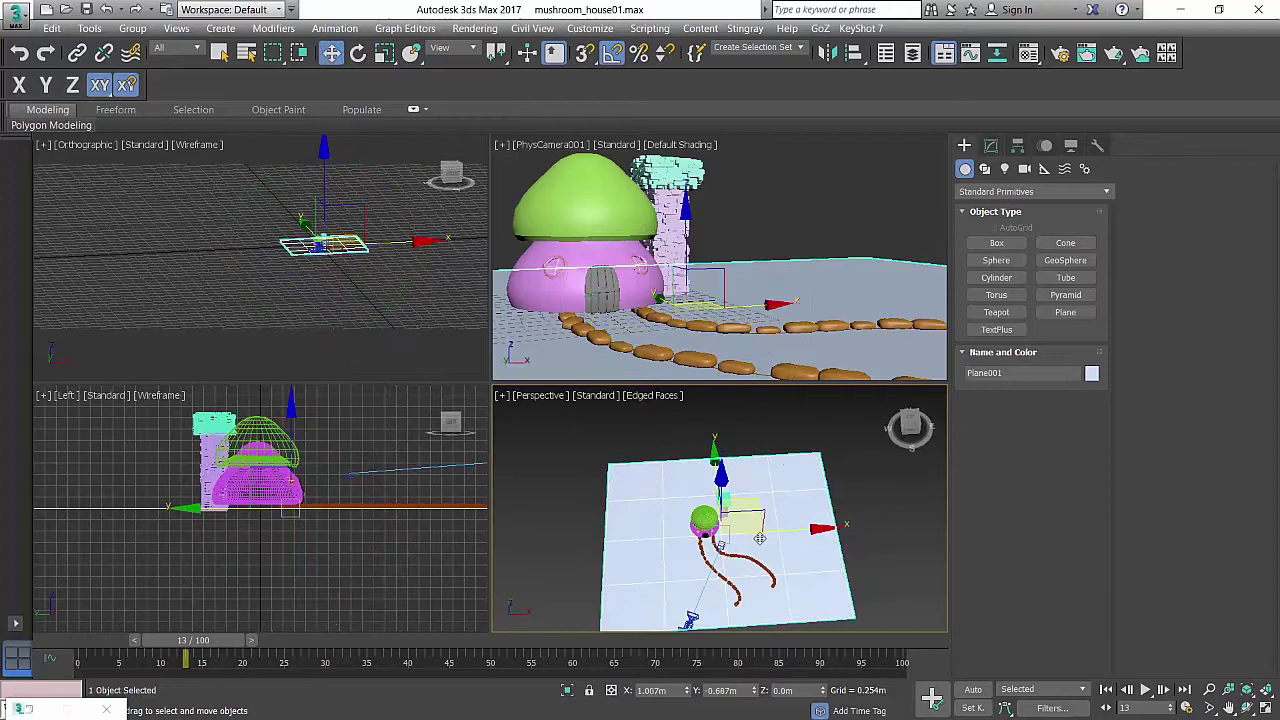
pyautogui.press('r')
pyautogui.moveTo(712, 541); pyautogui.dragTo(713, 504)
# Move the ground plane backward along Y behind the house, to about Y 3.31 m.
pyautogui.press('w')
pyautogui.scroll(-5, 713, 504)
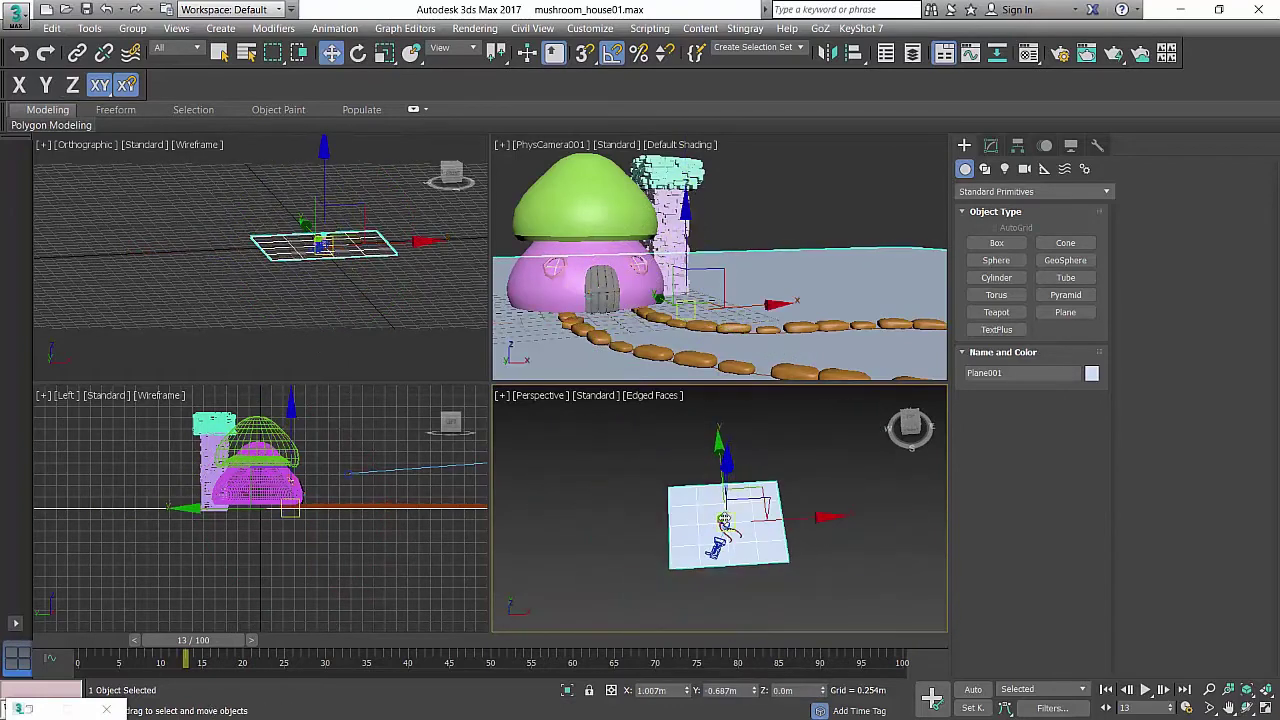
pyautogui.keyDown('alt'); pyautogui.moveTo(700, 504); pyautogui.dragTo(738, 508, button='middle'); pyautogui.keyUp('alt')
pyautogui.moveTo(679, 484); pyautogui.dragTo(669, 470)
pyautogui.keyDown('alt'); pyautogui.moveTo(743, 483); pyautogui.dragTo(846, 371, button='middle'); pyautogui.keyUp('alt')
pyautogui.scroll(3, 760, 446)
# Convert the ground plane to an Editable Poly.
pyautogui.click(991, 146)
pyautogui.moveTo(815, 470); pyautogui.dragTo(797, 494, button='middle')
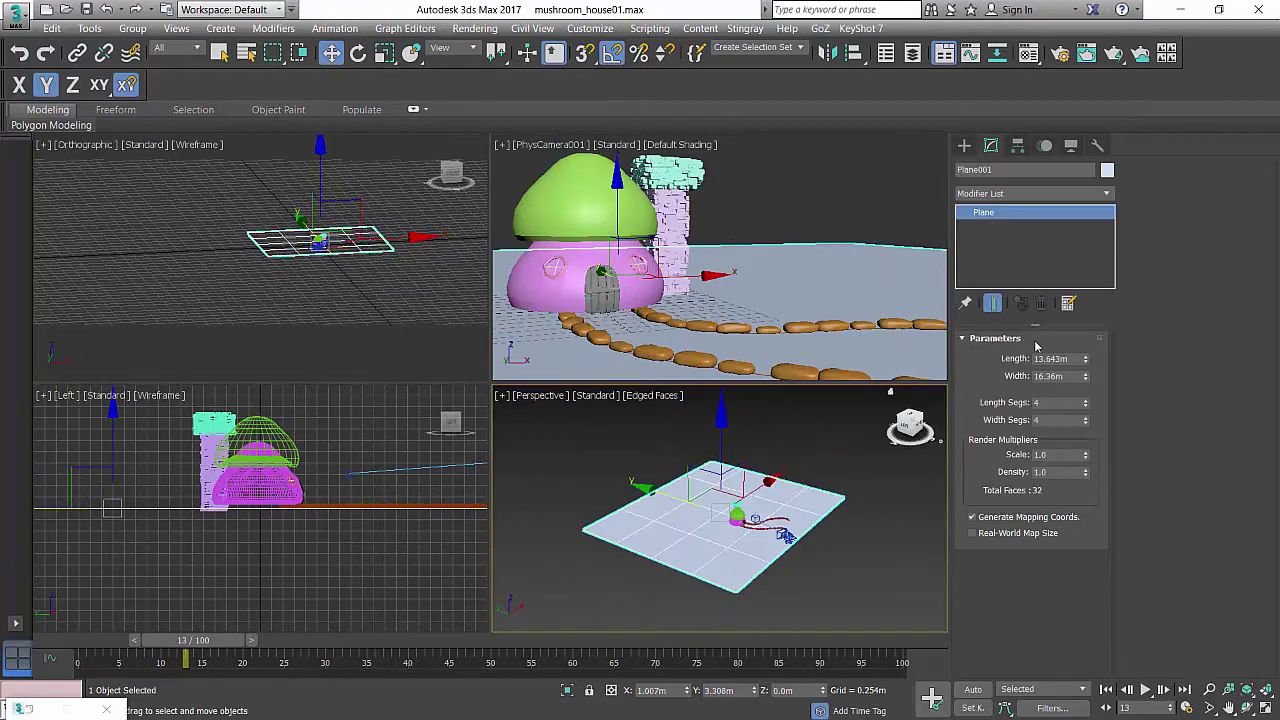
pyautogui.rightClick(1022, 212)
pyautogui.click(1060, 315)
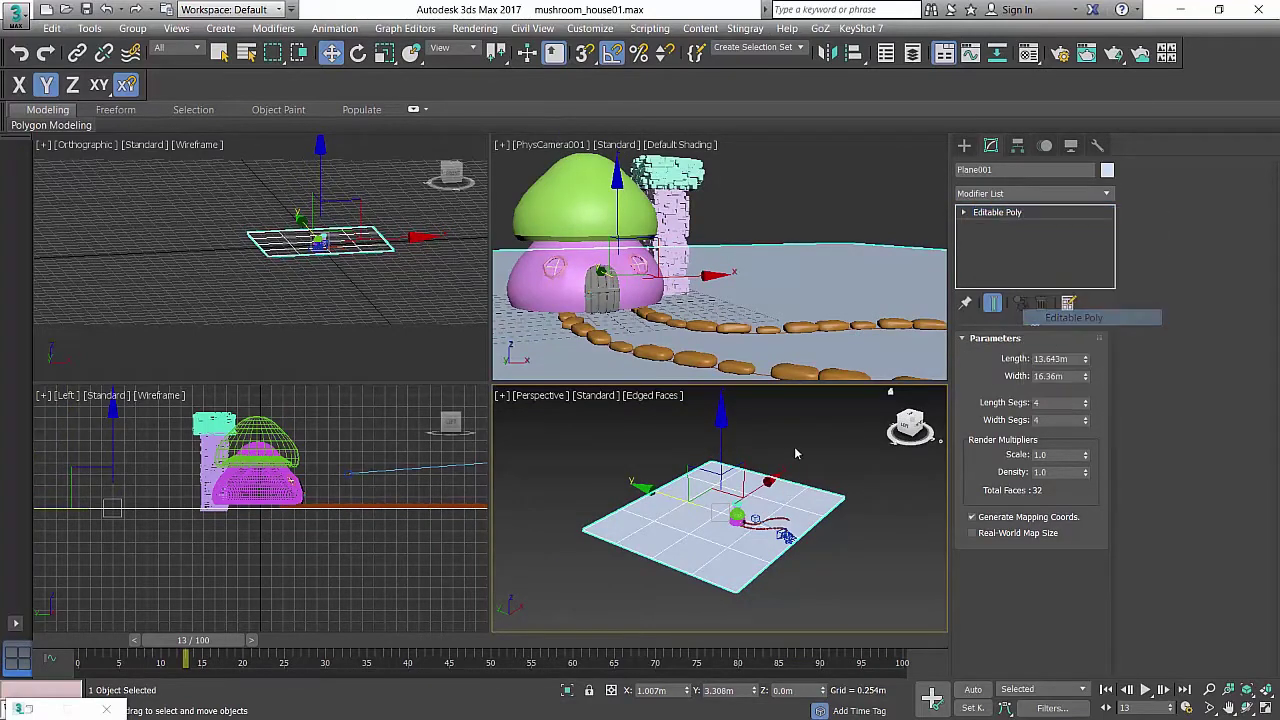
# Extend the plane's four back edges straight up into a backdrop wall, to about Z 23.5 m.
pyautogui.click(1005, 358)
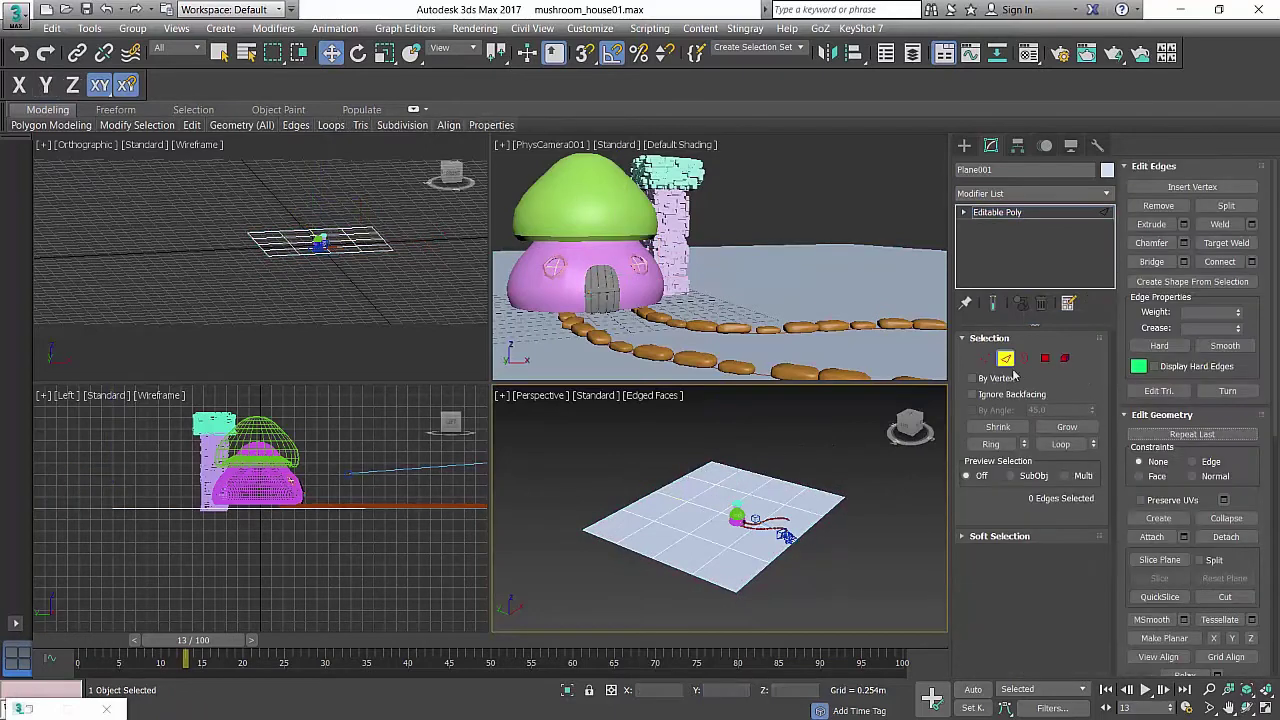
pyautogui.doubleClick(671, 485)
pyautogui.moveTo(708, 534); pyautogui.dragTo(706, 591, button='middle')
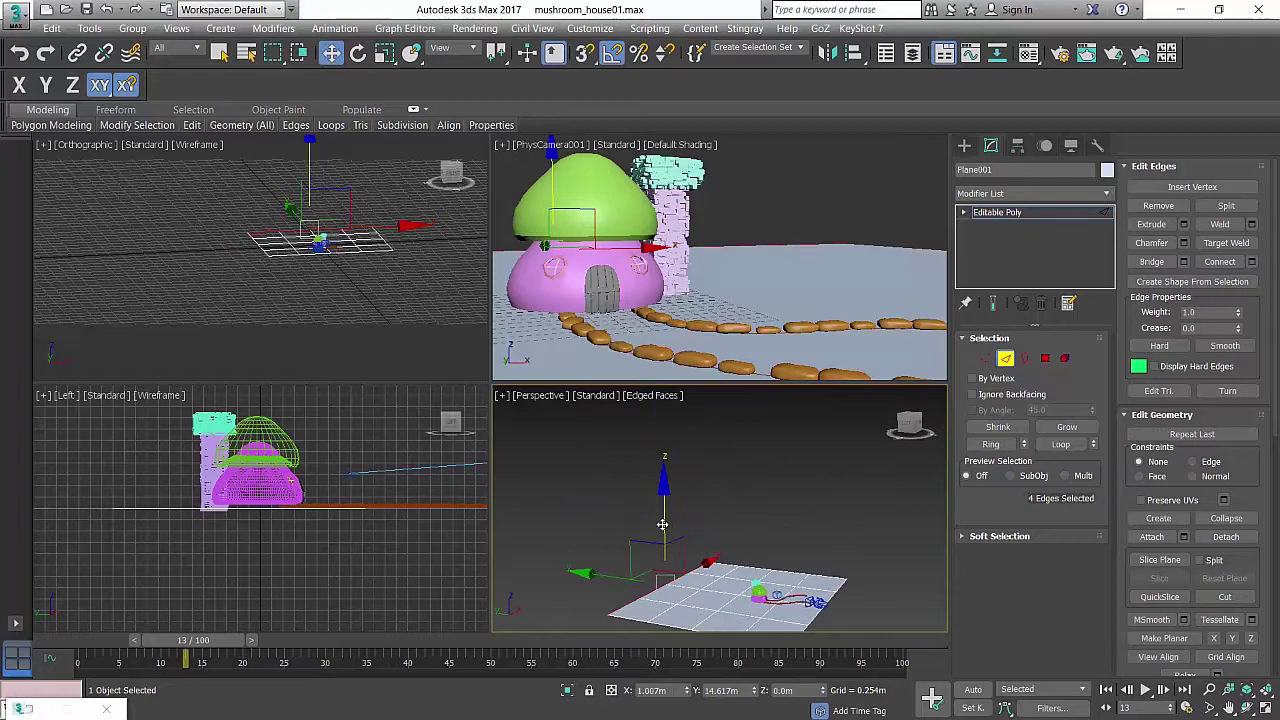
pyautogui.keyDown('shift'); pyautogui.moveTo(662, 524); pyautogui.dragTo(679, 378); pyautogui.keyUp('shift')
# Chamfer the edge loop where the floor meets the backdrop wall by about 2.355 m with 4 segments.
pyautogui.scroll(6, 747, 482)
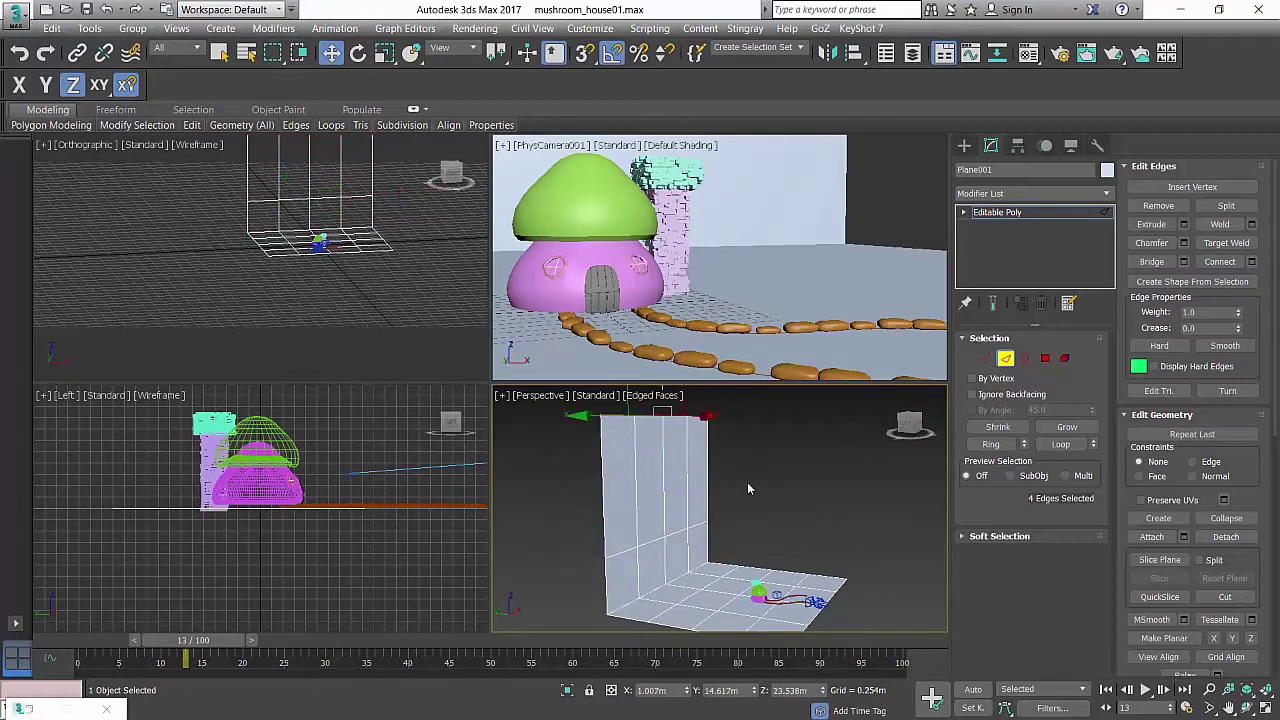
pyautogui.moveTo(735, 481); pyautogui.dragTo(737, 430, button='middle')
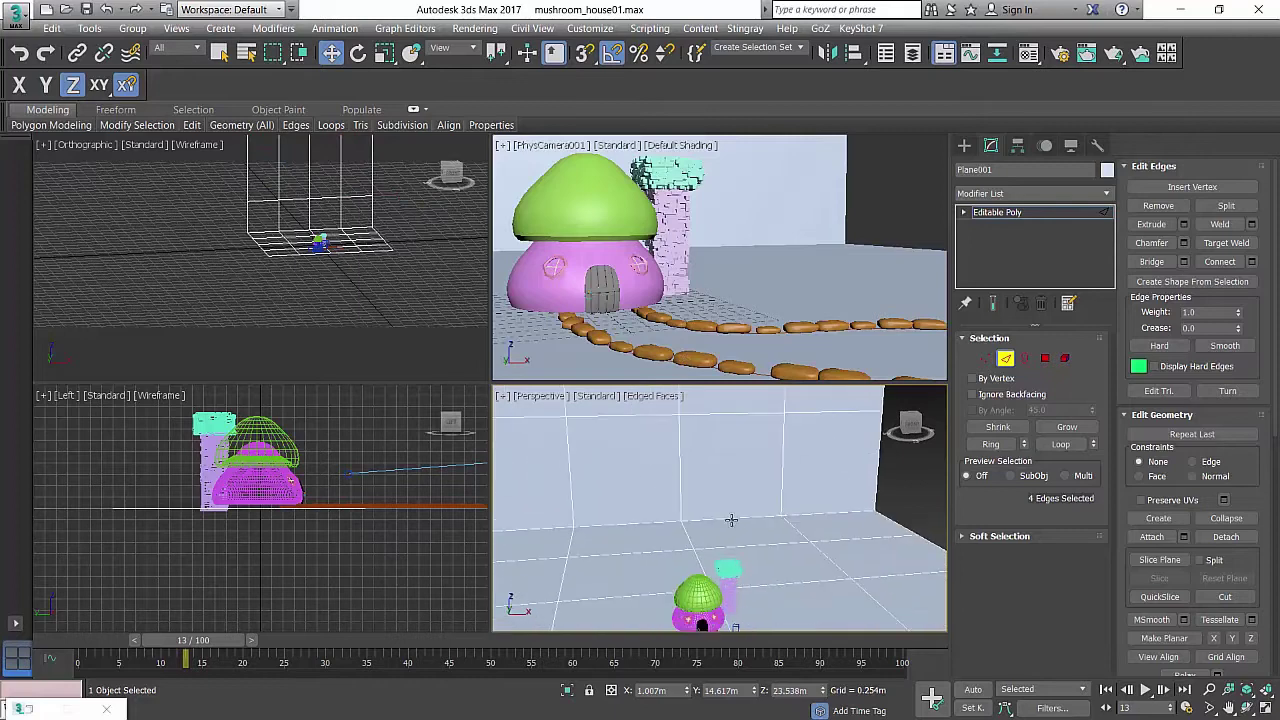
pyautogui.doubleClick(731, 521)
pyautogui.scroll(-5, 725, 521)
pyautogui.keyDown('alt'); pyautogui.moveTo(725, 521); pyautogui.dragTo(850, 500, button='middle'); pyautogui.keyUp('alt')
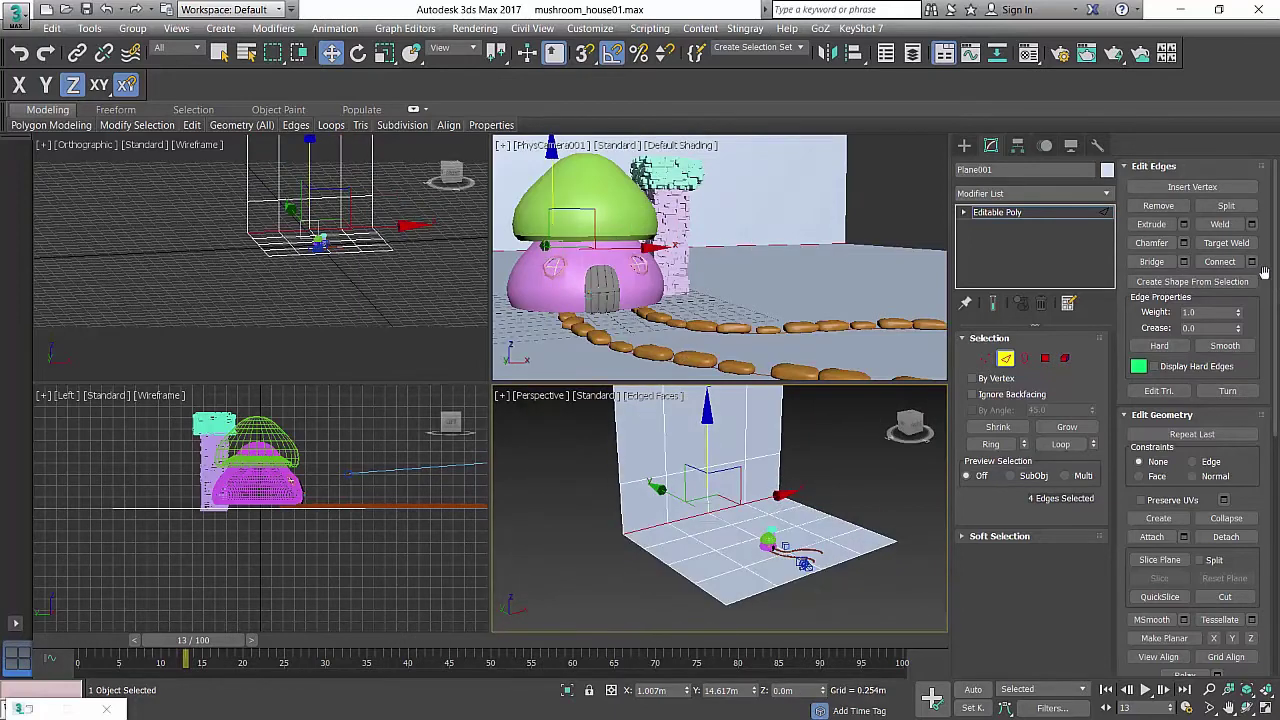
pyautogui.click(1184, 243)
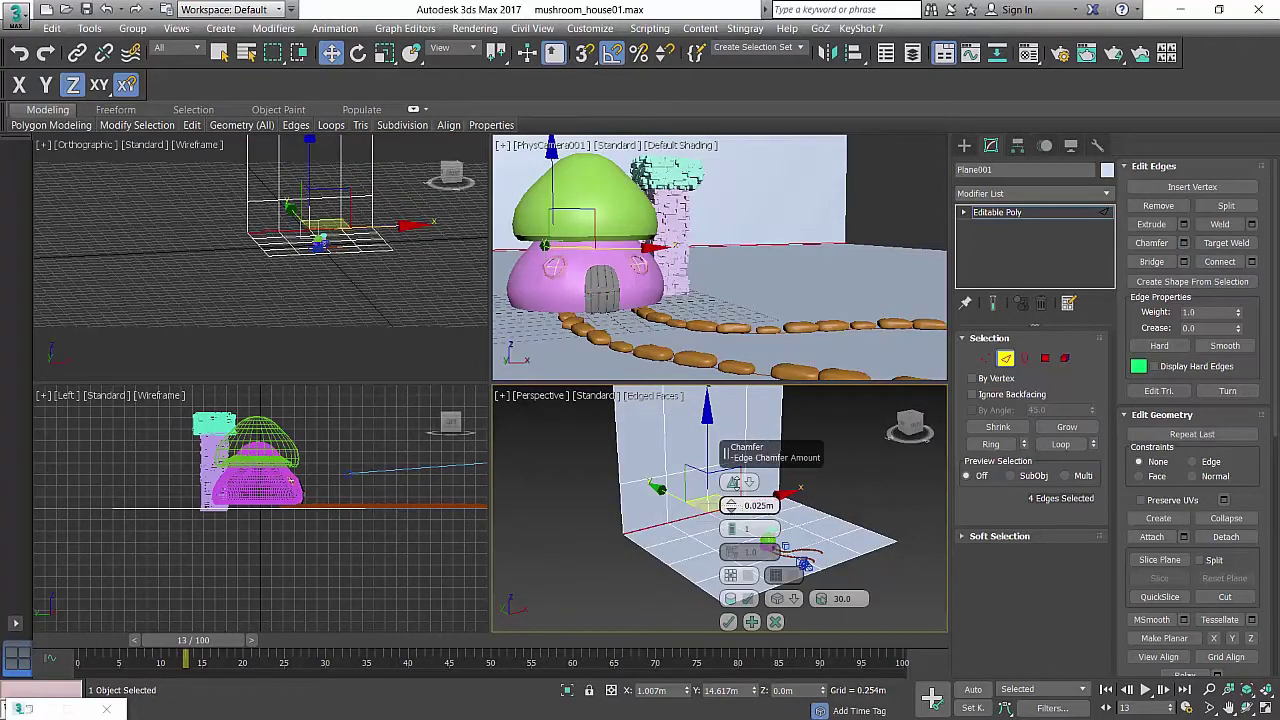
pyautogui.moveTo(732, 507); pyautogui.dragTo(741, 440)
pyautogui.click(733, 526)
pyautogui.click(733, 526)
pyautogui.click(733, 526)
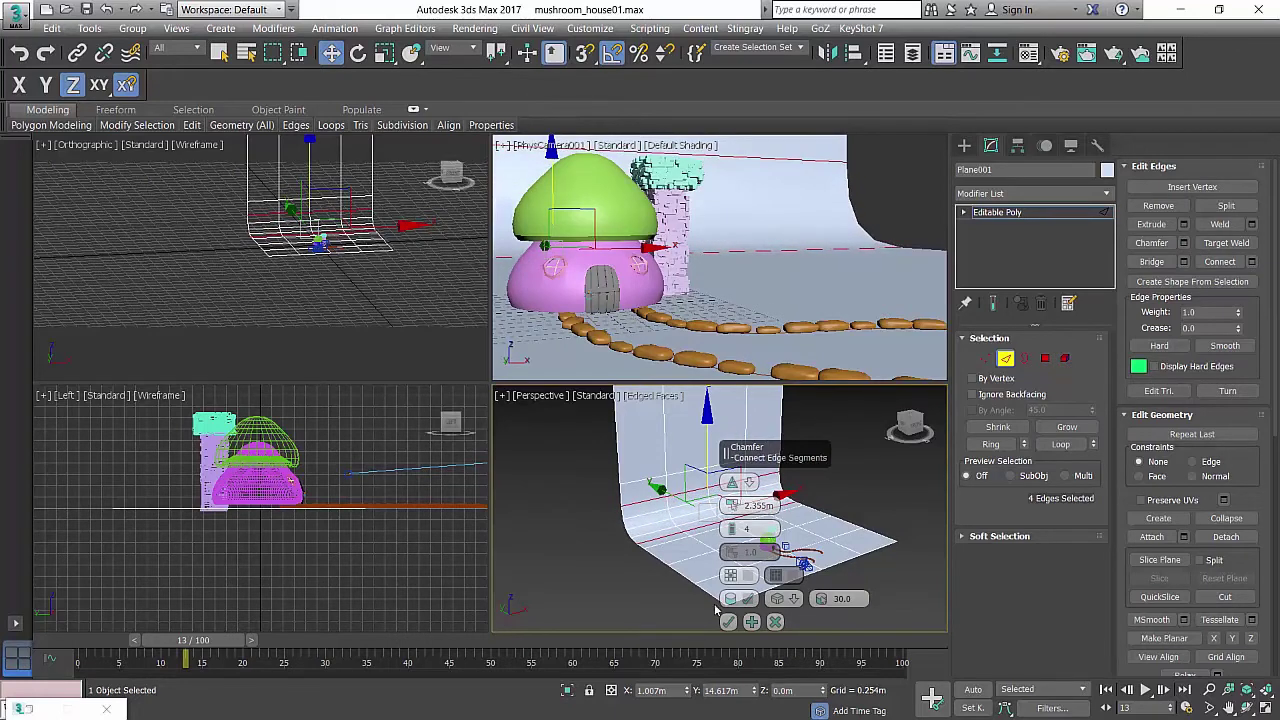
pyautogui.click(729, 622)
# Leave edge editing and stretch the whole backdrop wider along X so it fills the camera view.
pyautogui.click(998, 212)
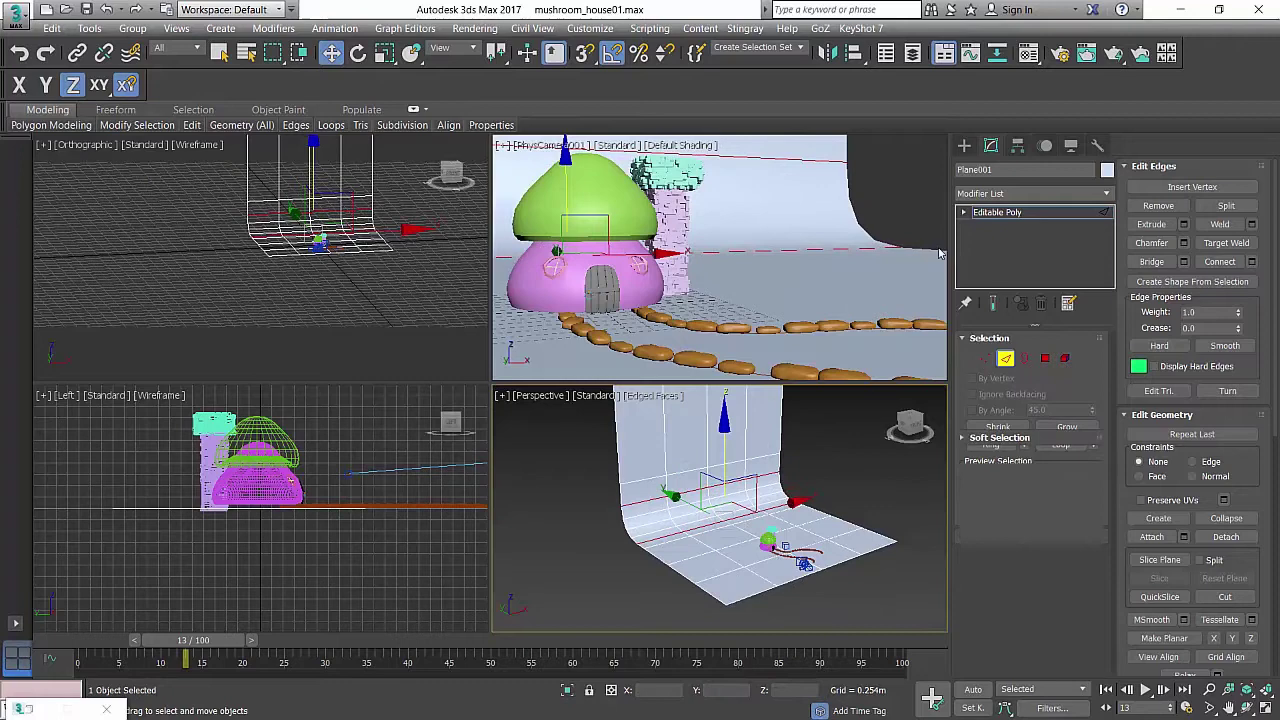
pyautogui.keyDown('alt'); pyautogui.moveTo(750, 495); pyautogui.dragTo(785, 520, button='middle'); pyautogui.keyUp('alt')
pyautogui.press('r')
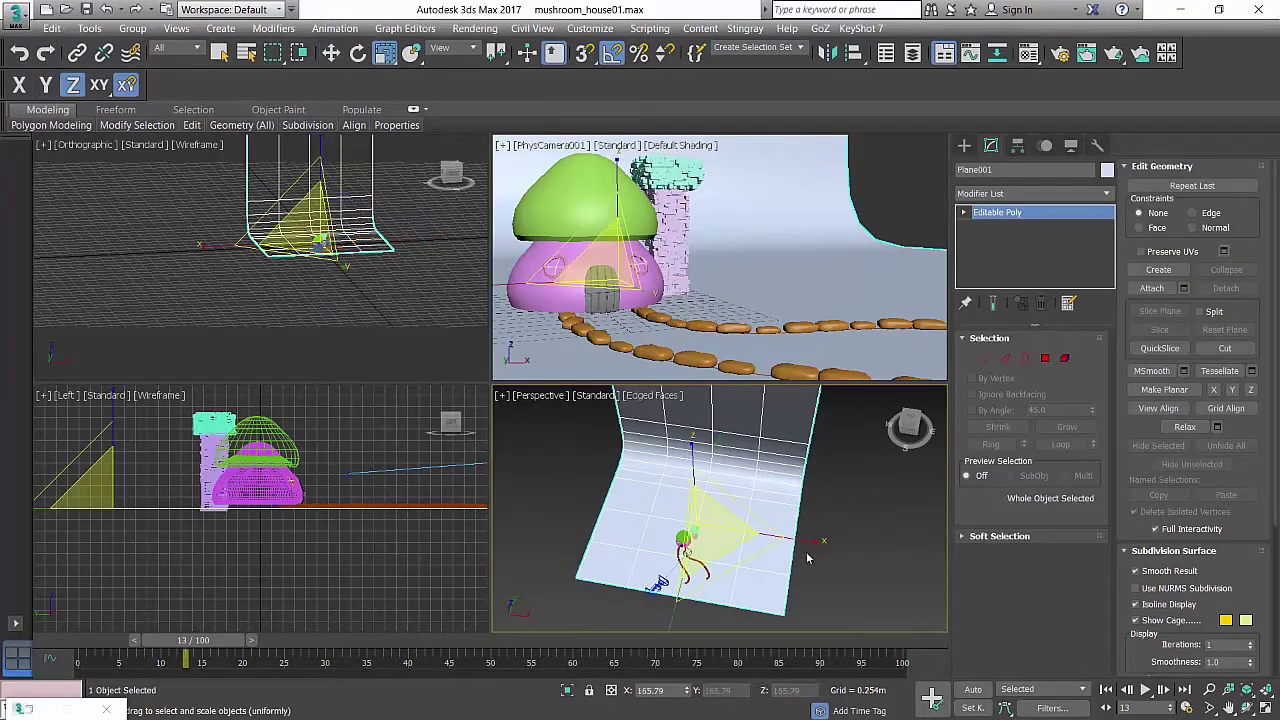
pyautogui.moveTo(810, 543); pyautogui.dragTo(829, 498)
pyautogui.press('w')
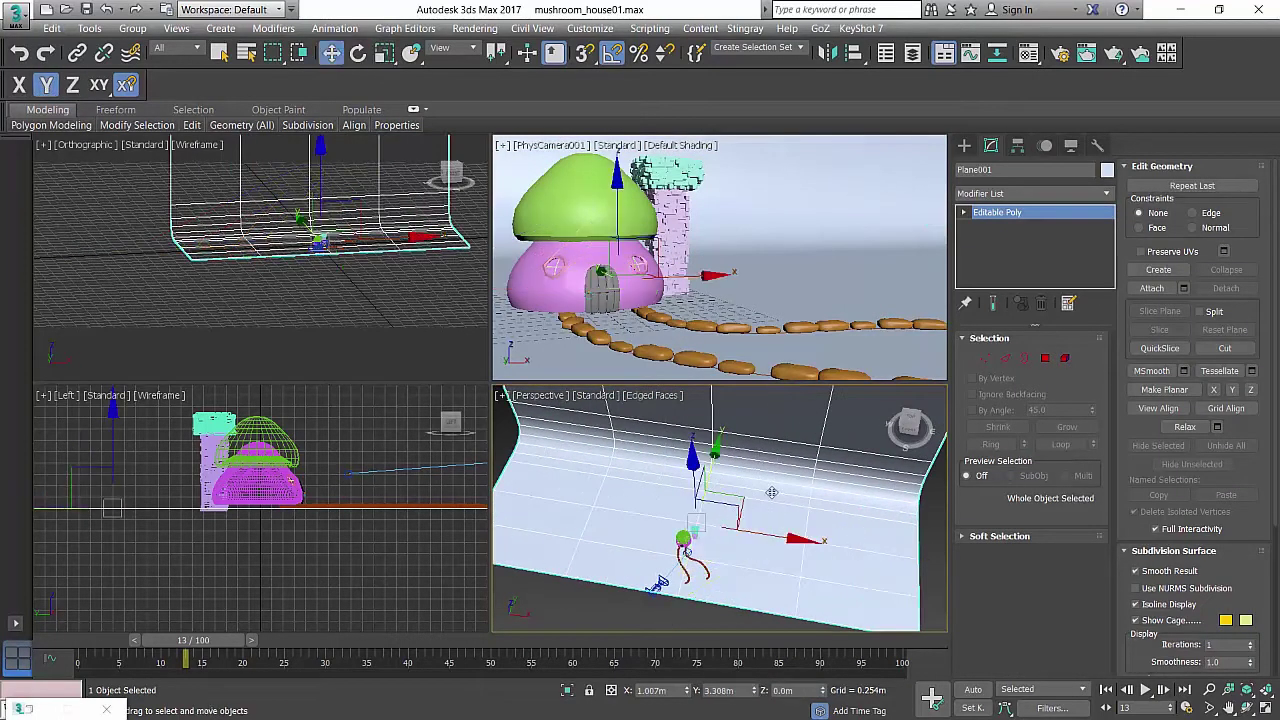
# Select all objects in the scene and assign them the white 01 - Default material.
pyautogui.keyDown('alt'); pyautogui.moveTo(781, 512); pyautogui.dragTo(758, 537, button='middle'); pyautogui.keyUp('alt')
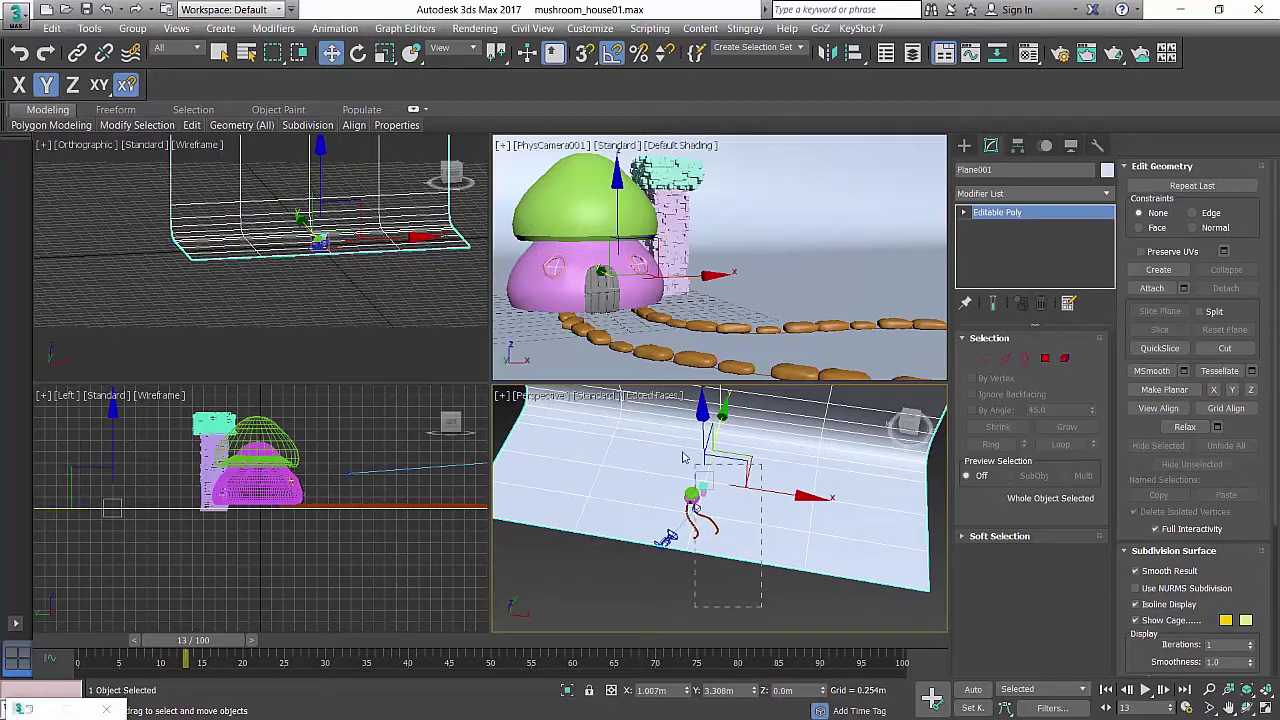
pyautogui.hotkey('ctrl', 'a')
pyautogui.press('m')
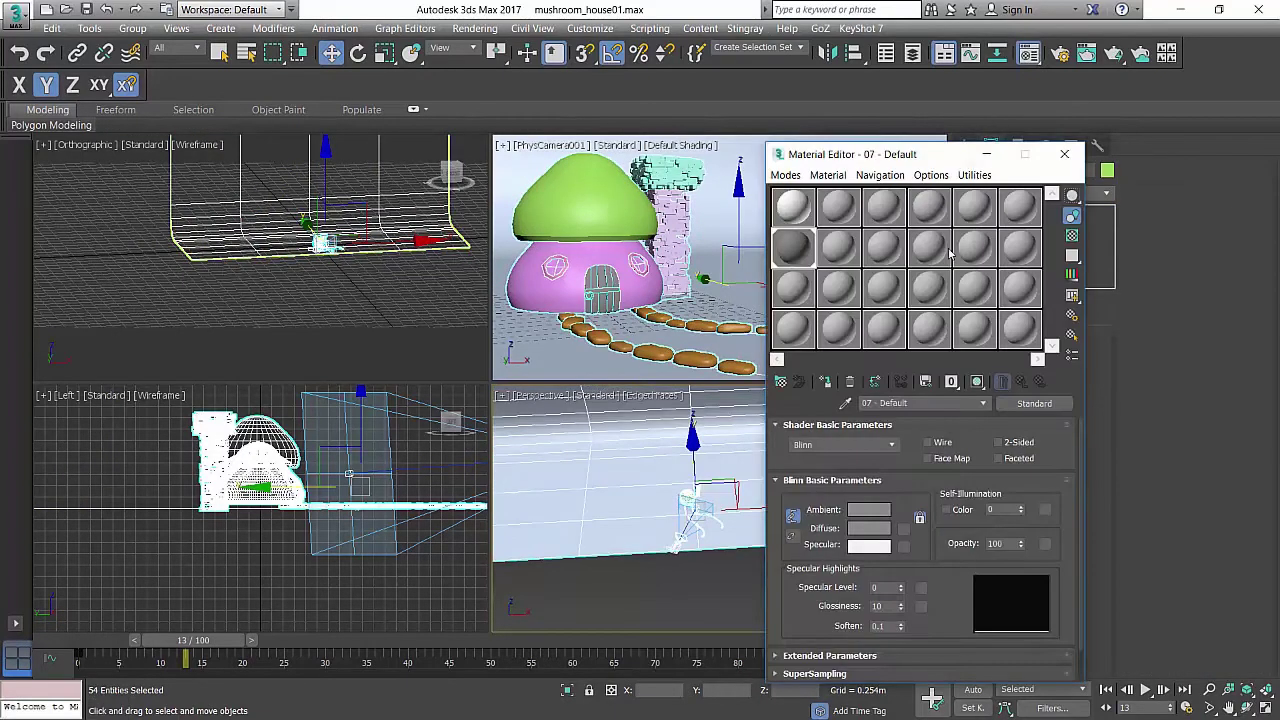
pyautogui.click(792, 206)
pyautogui.click(826, 381)
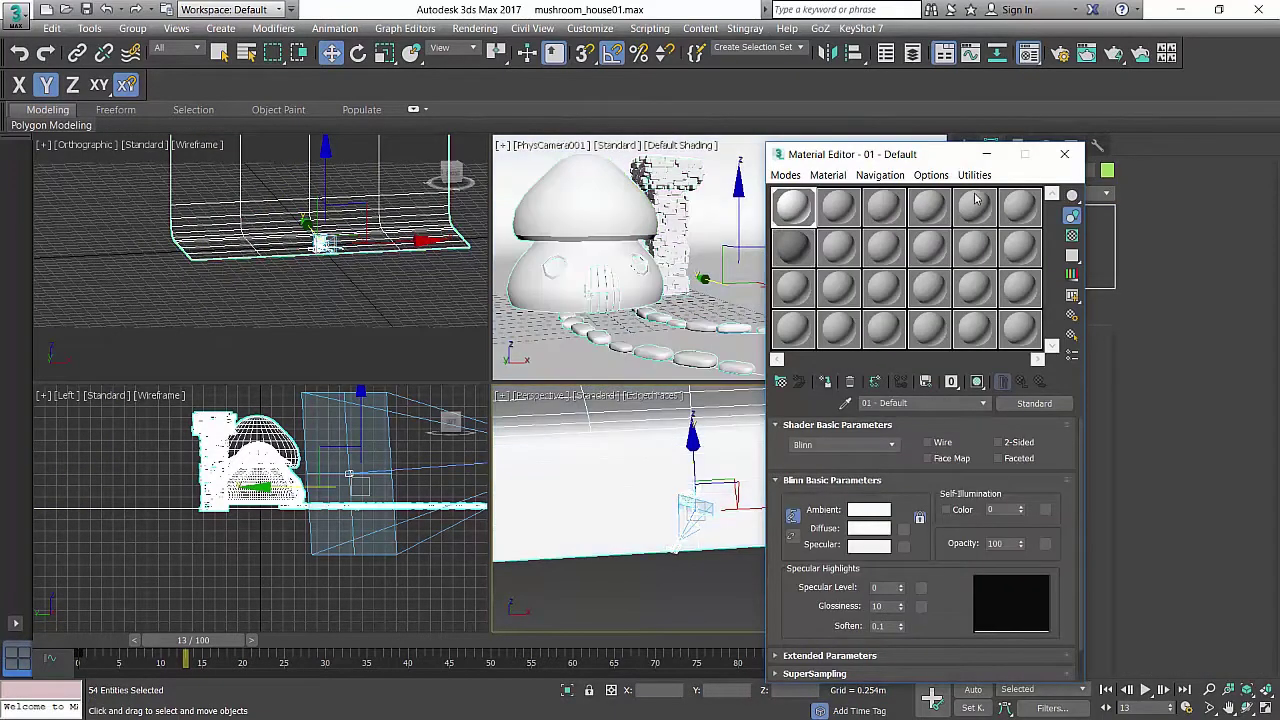
pyautogui.click(986, 155)
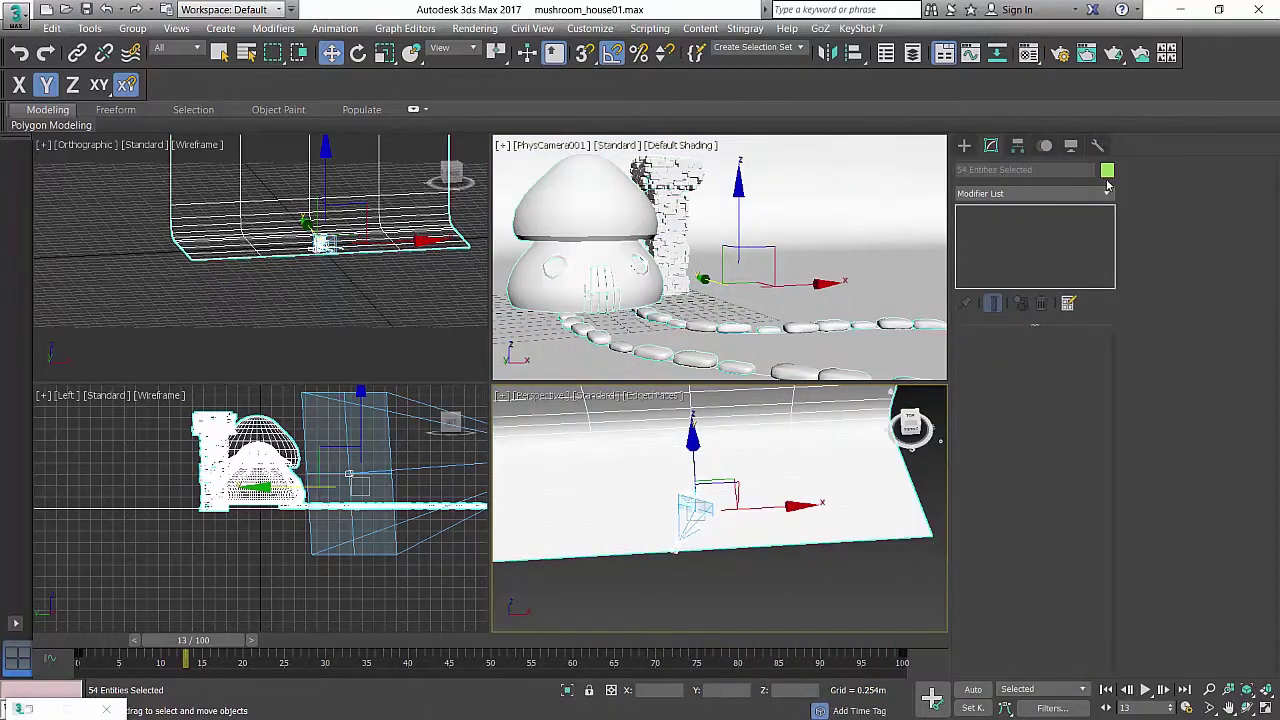
# Set the object colour of all selected objects to black.
pyautogui.click(1107, 171)
pyautogui.click(730, 439)
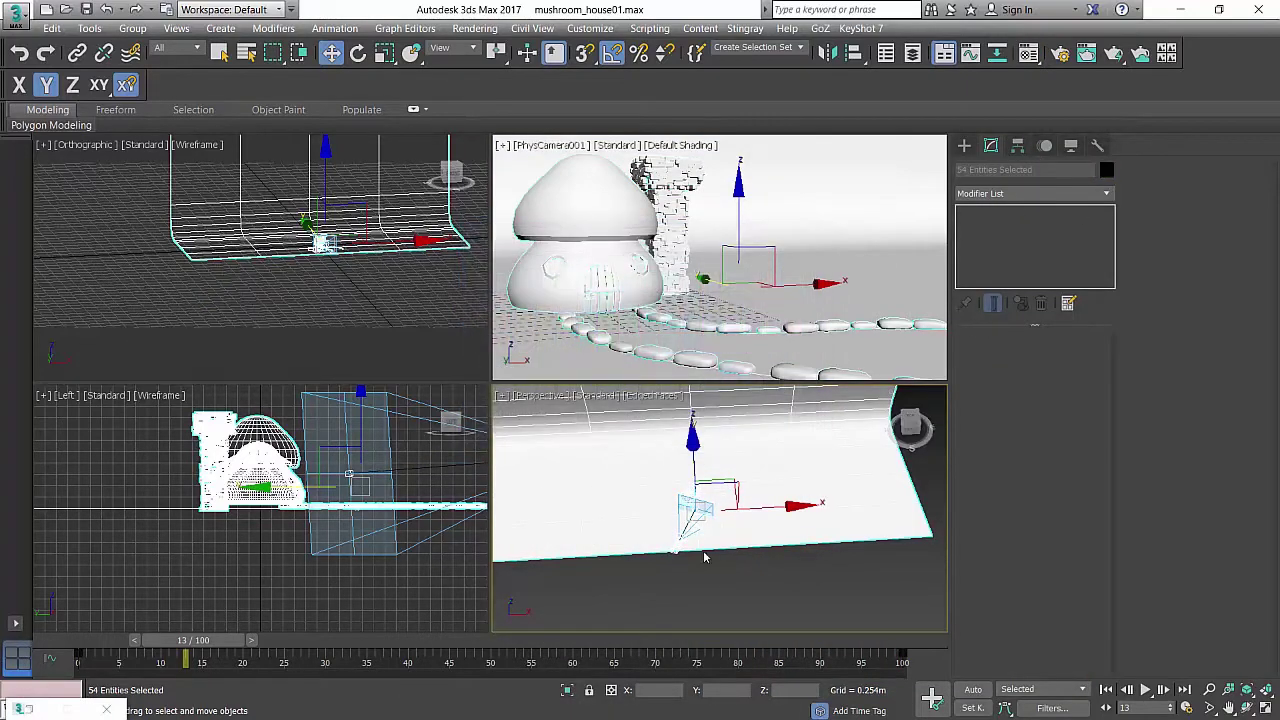
pyautogui.click(734, 401)
# Select the round window frame beside the door and enter vertex editing of its Editable Spline.
pyautogui.scroll(8, 688, 521)
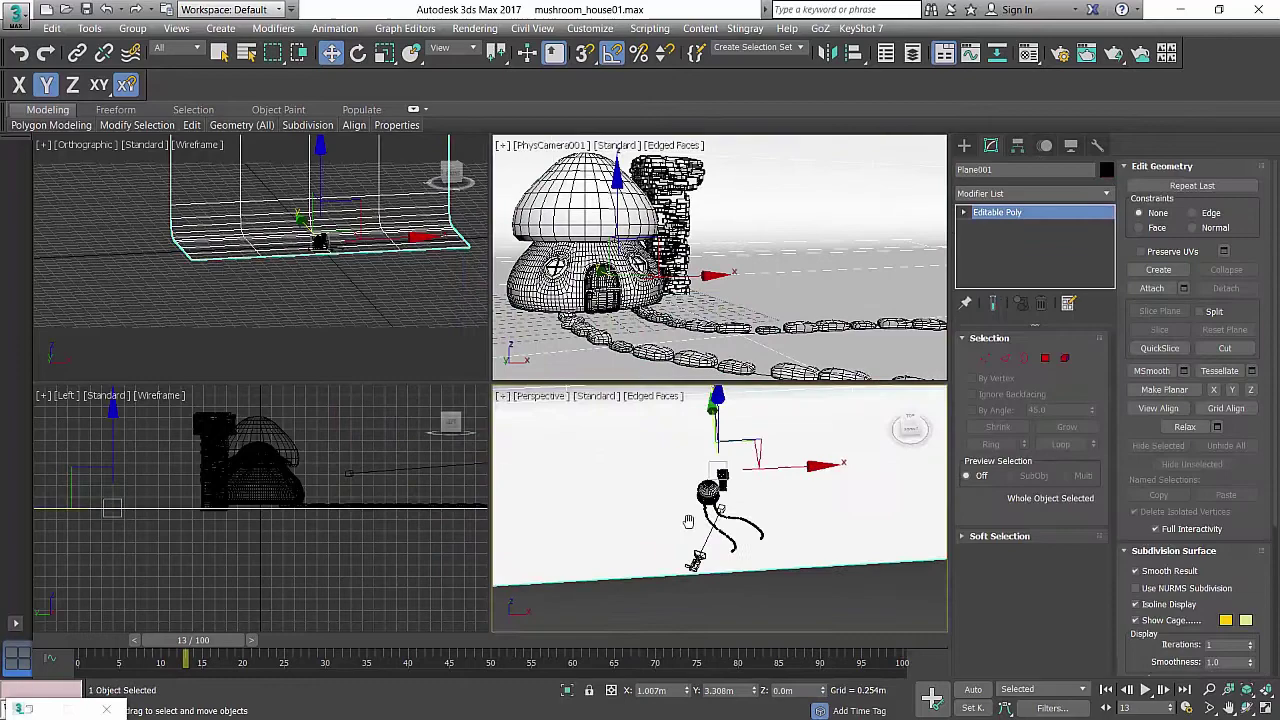
pyautogui.moveTo(779, 435); pyautogui.dragTo(735, 530, button='middle')
pyautogui.scroll(3, 765, 512)
pyautogui.click(776, 507)
pyautogui.scroll(8, 760, 490)
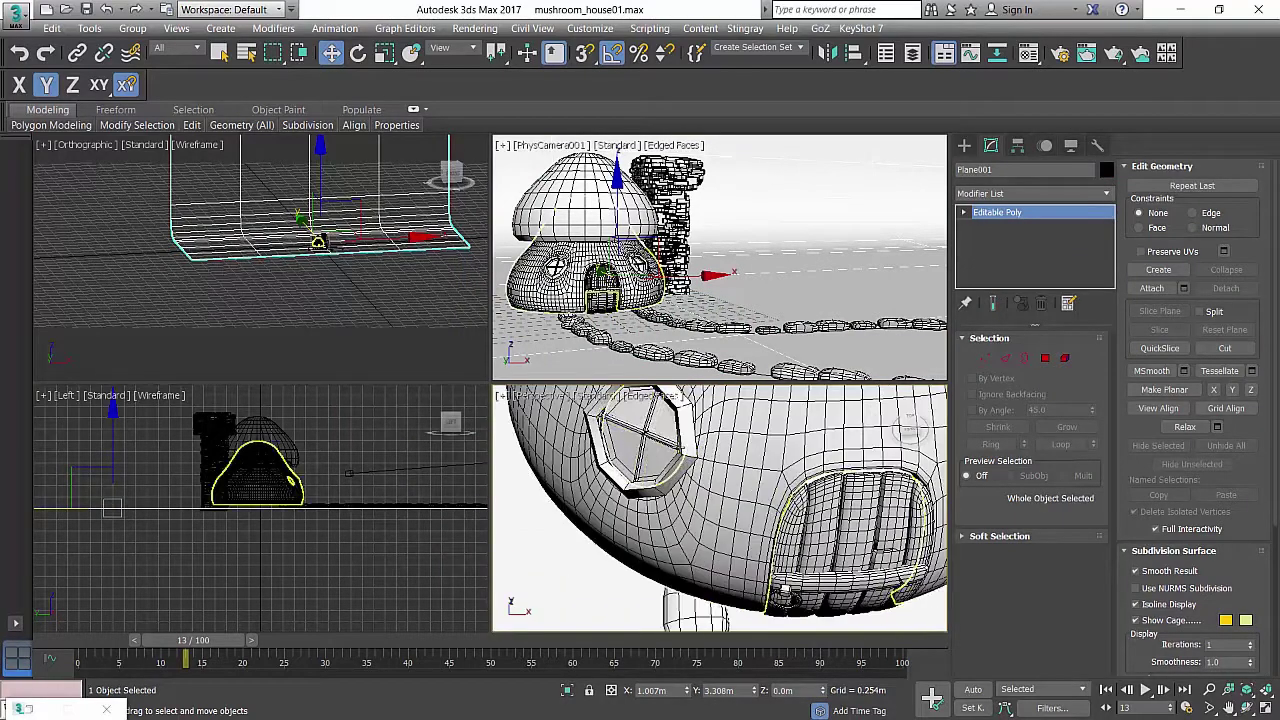
pyautogui.moveTo(738, 458); pyautogui.dragTo(754, 455, button='middle')
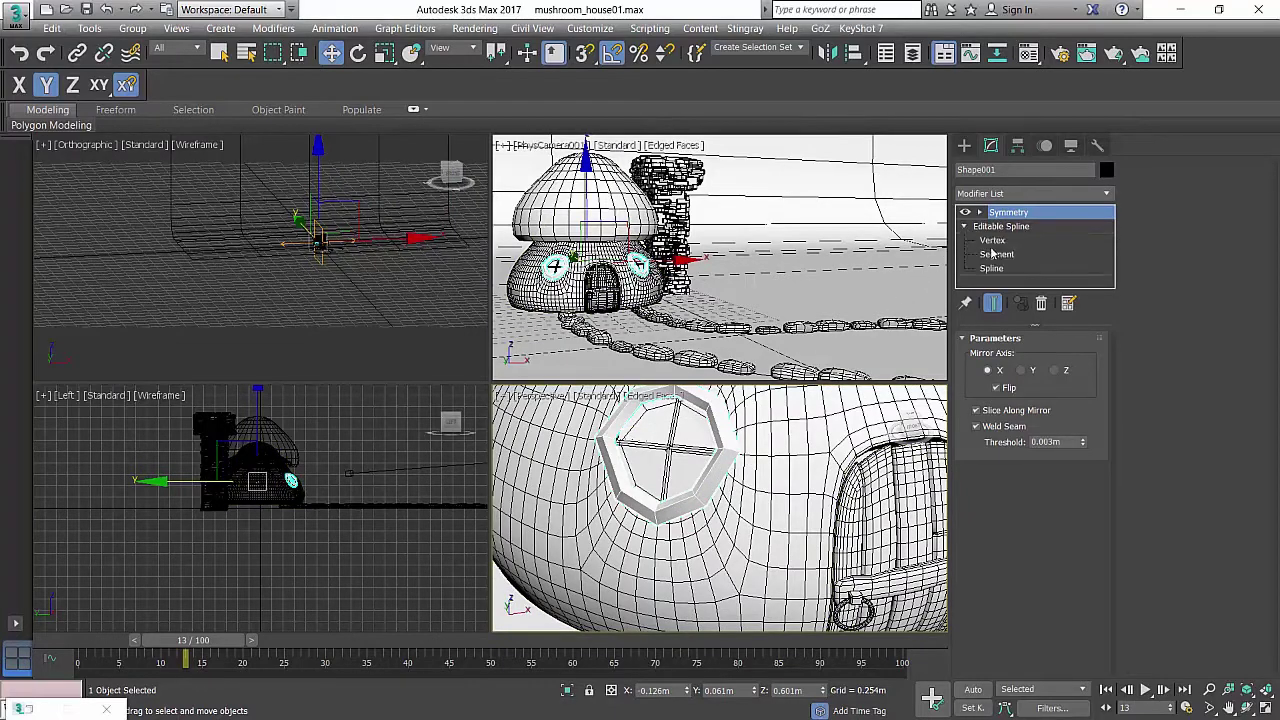
pyautogui.click(992, 241)
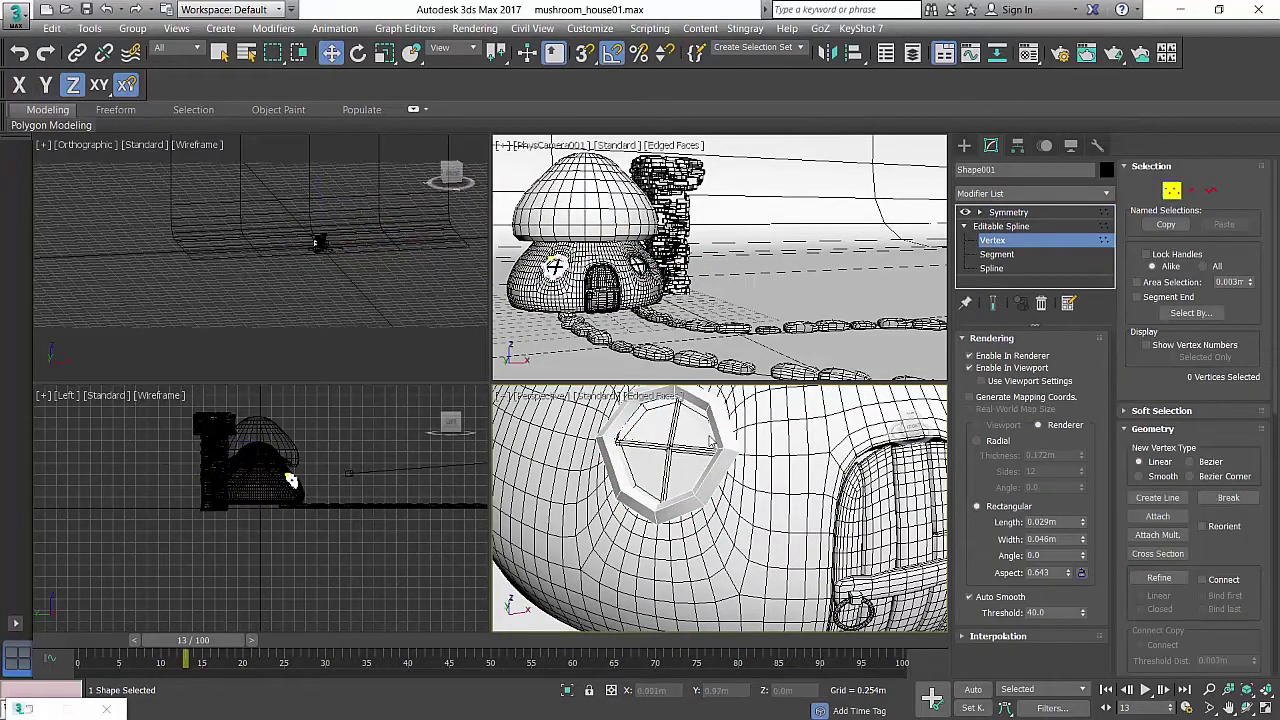
# Select all vertices of the window frame's spline and convert them to Smooth.
pyautogui.moveTo(711, 442); pyautogui.dragTo(728, 470, button='middle')
pyautogui.scroll(-3, 728, 470)
pyautogui.press('F3')
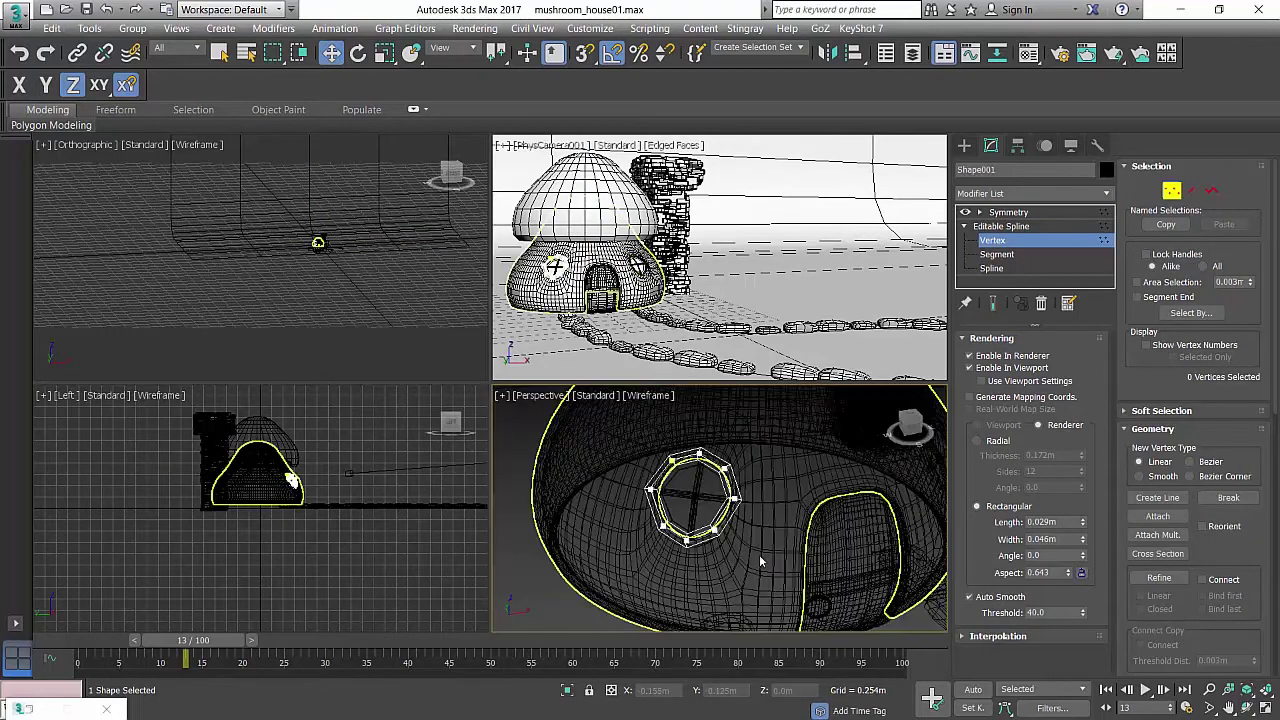
pyautogui.moveTo(617, 426); pyautogui.dragTo(619, 428)
pyautogui.press('z')
pyautogui.press('F3')
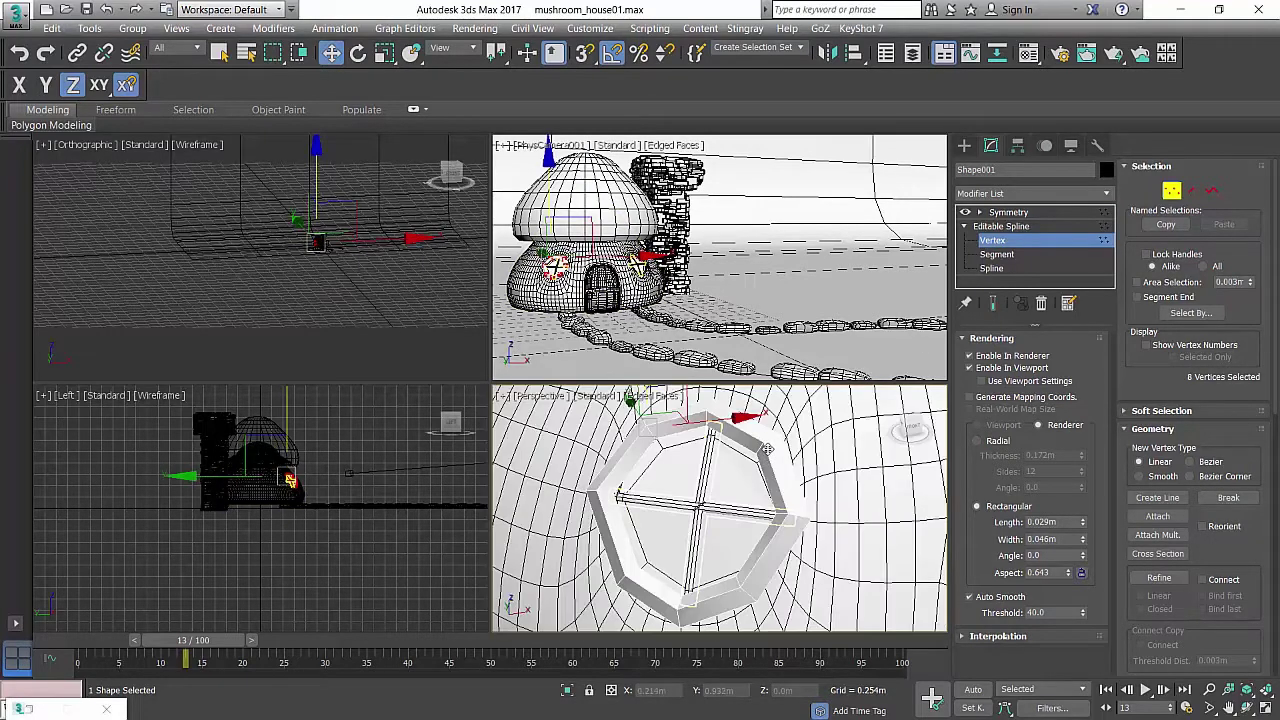
pyautogui.rightClick(767, 451)
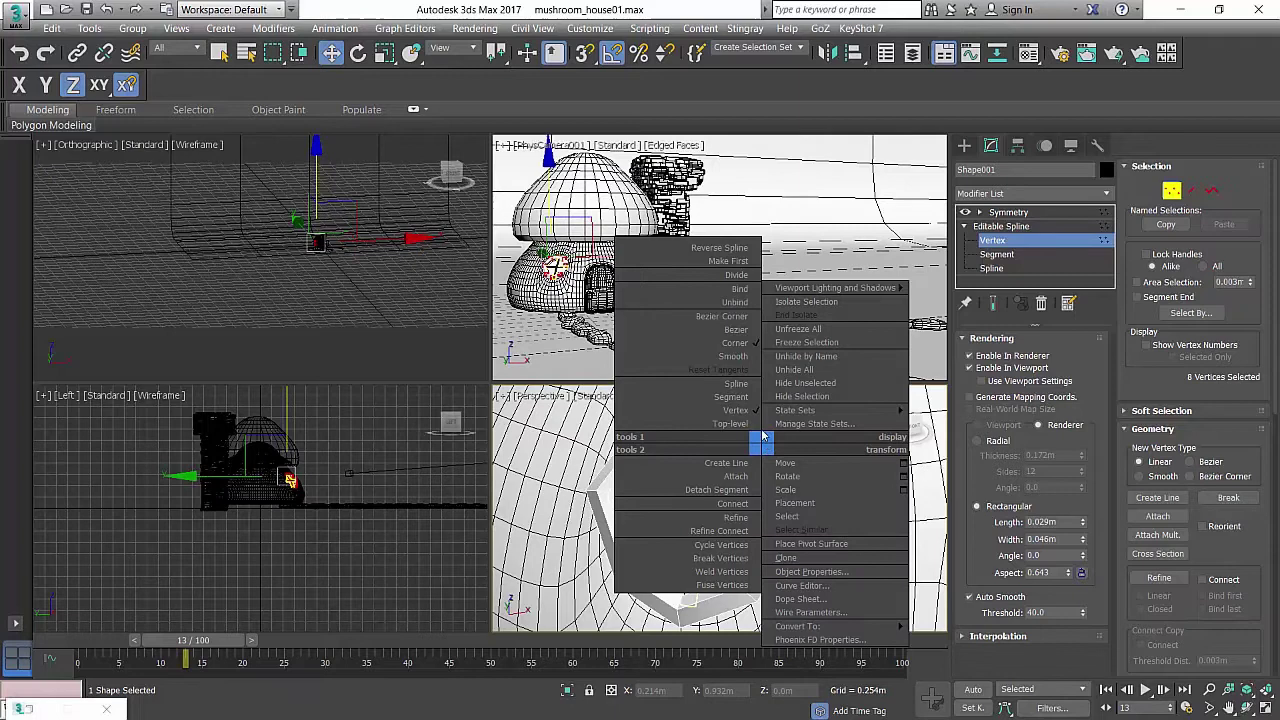
pyautogui.click(748, 366)
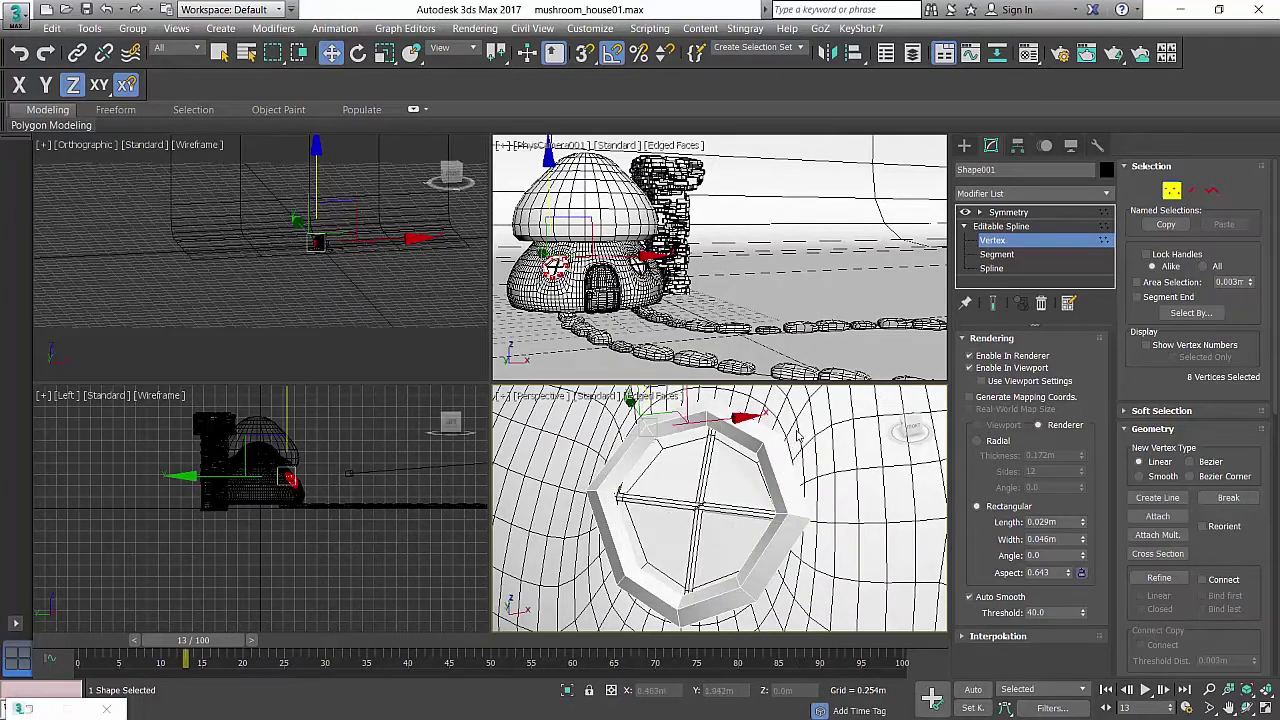
# Convert the window frame's selected vertices to Bezier and return to the Symmetry modifier level.
pyautogui.press('F3')
pyautogui.rightClick(770, 450)
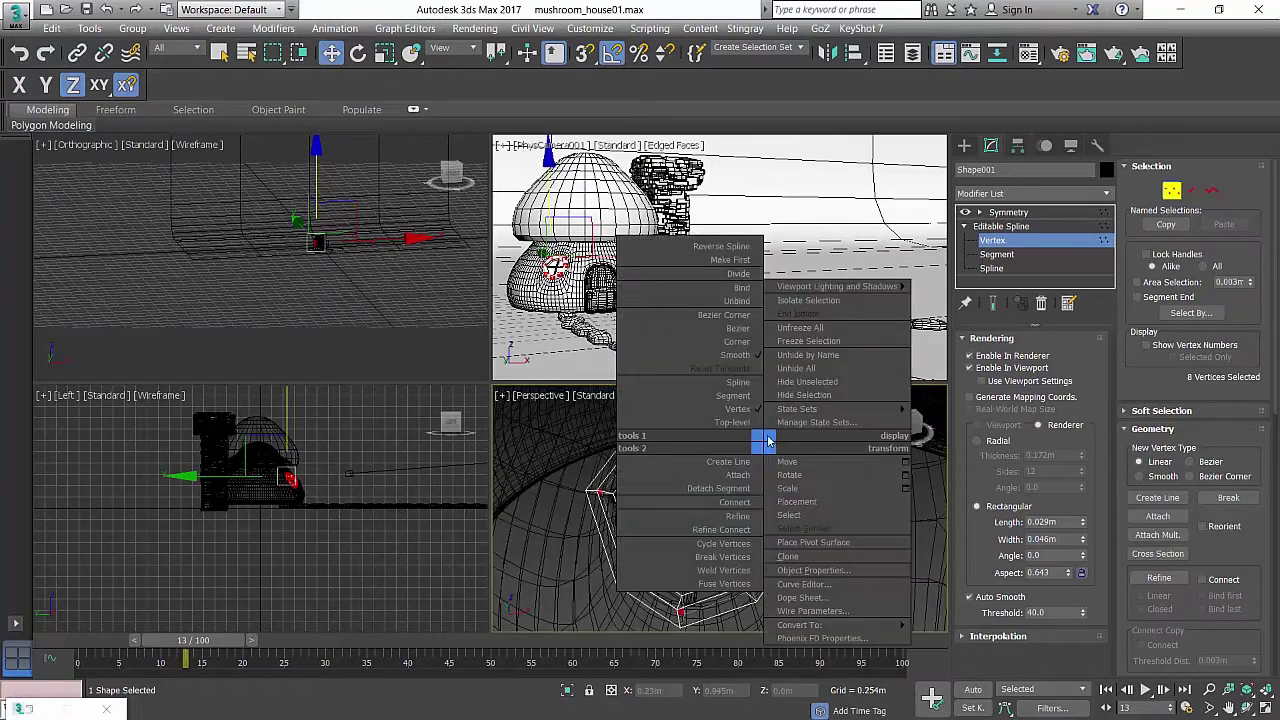
pyautogui.click(740, 342)
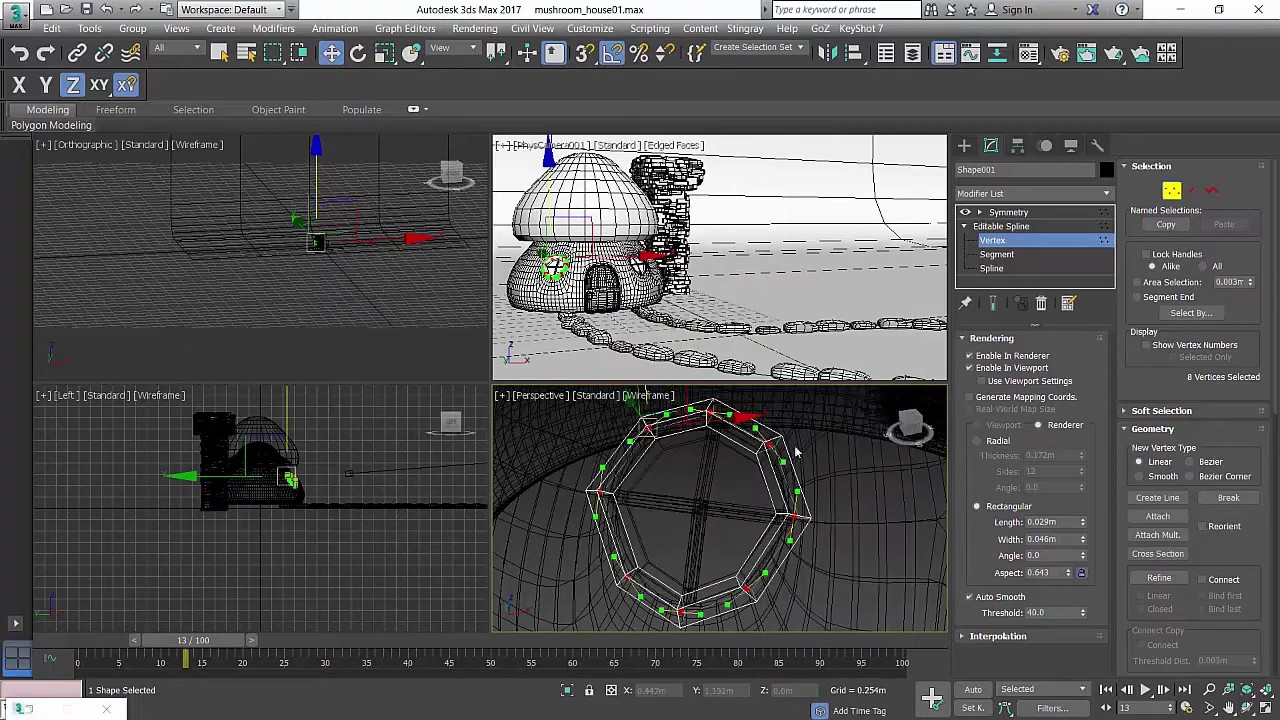
pyautogui.press('F3')
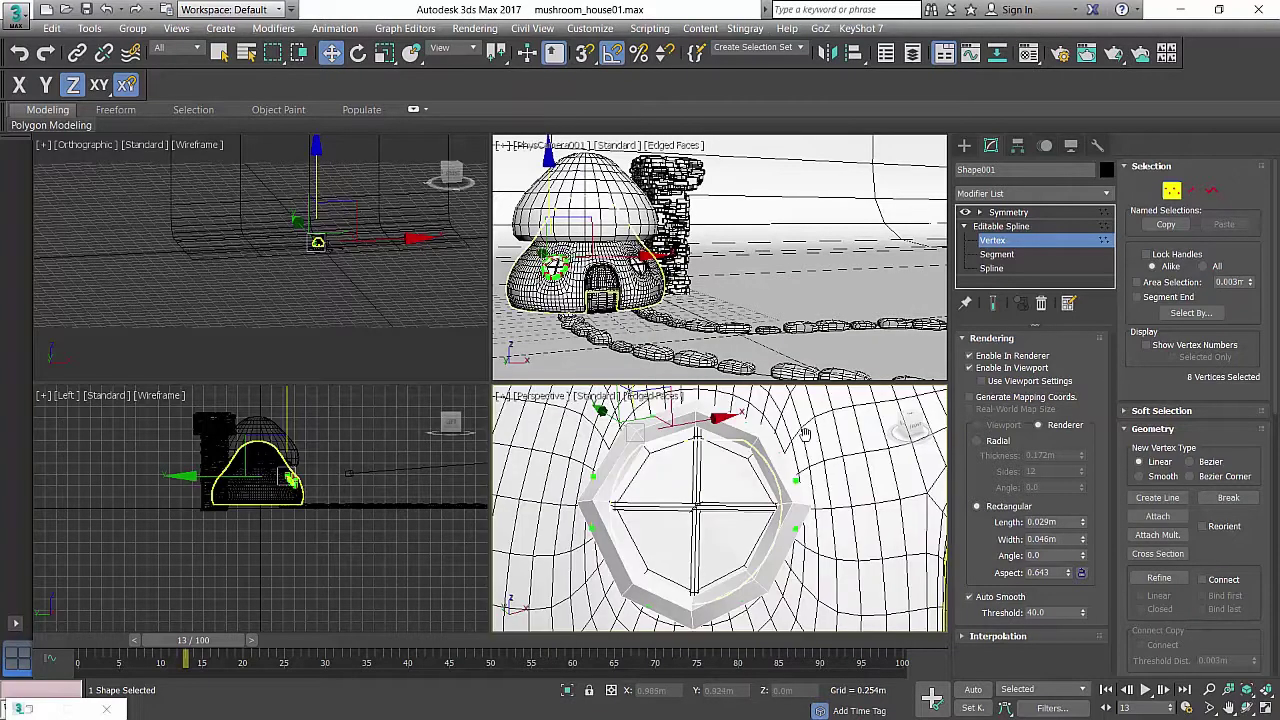
pyautogui.press('F3')
pyautogui.click(1030, 213)
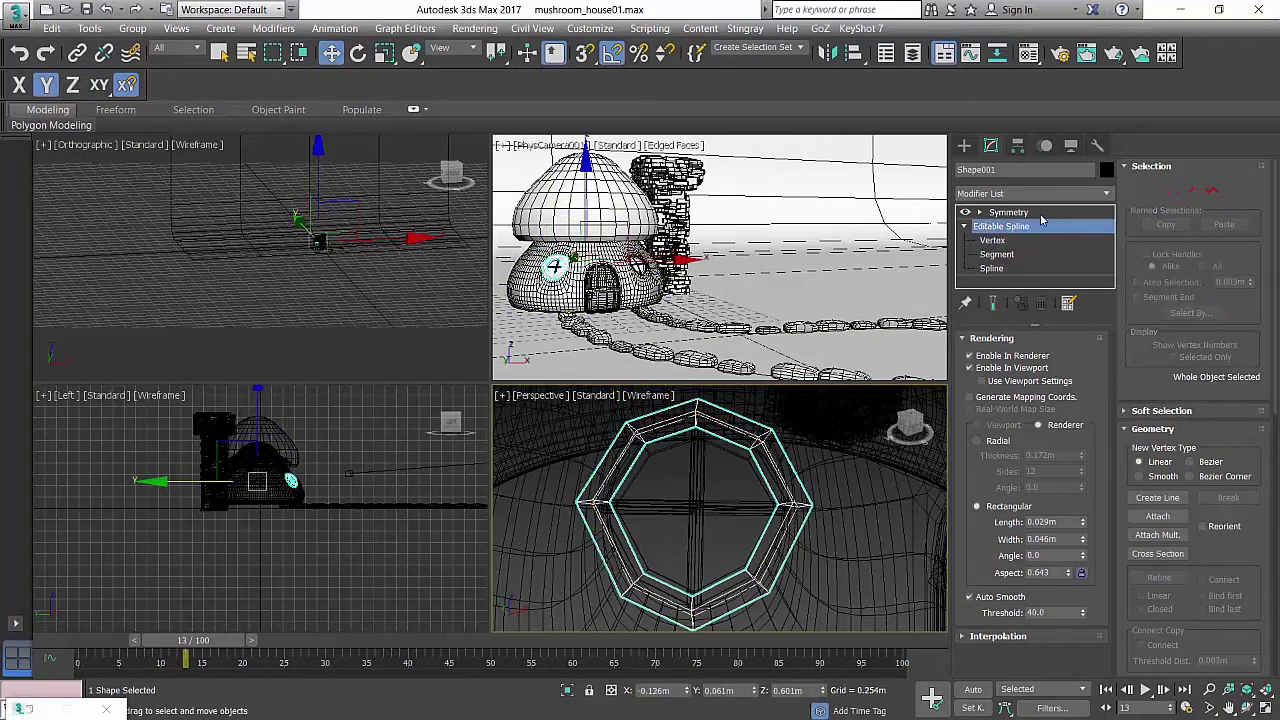
# Add a TurboSmooth modifier with 2 iterations to the round window frame.
pyautogui.click(1032, 196)
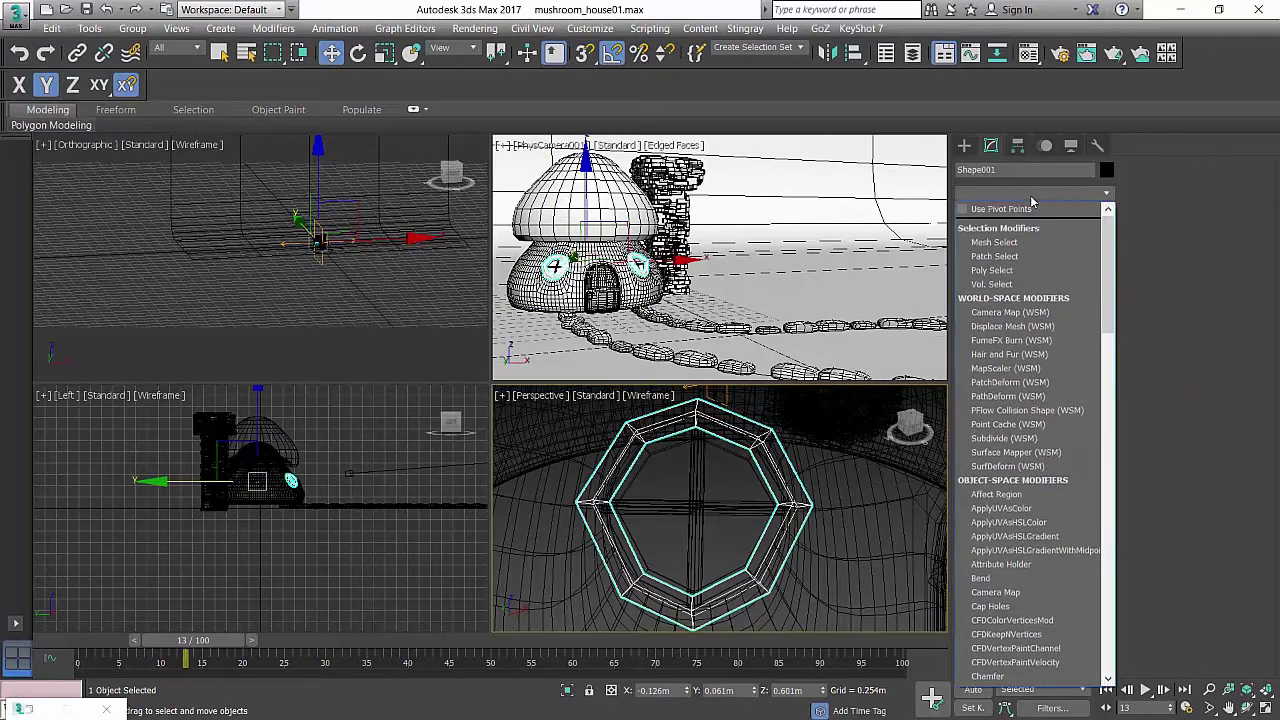
pyautogui.write('tu')
pyautogui.press('Return')
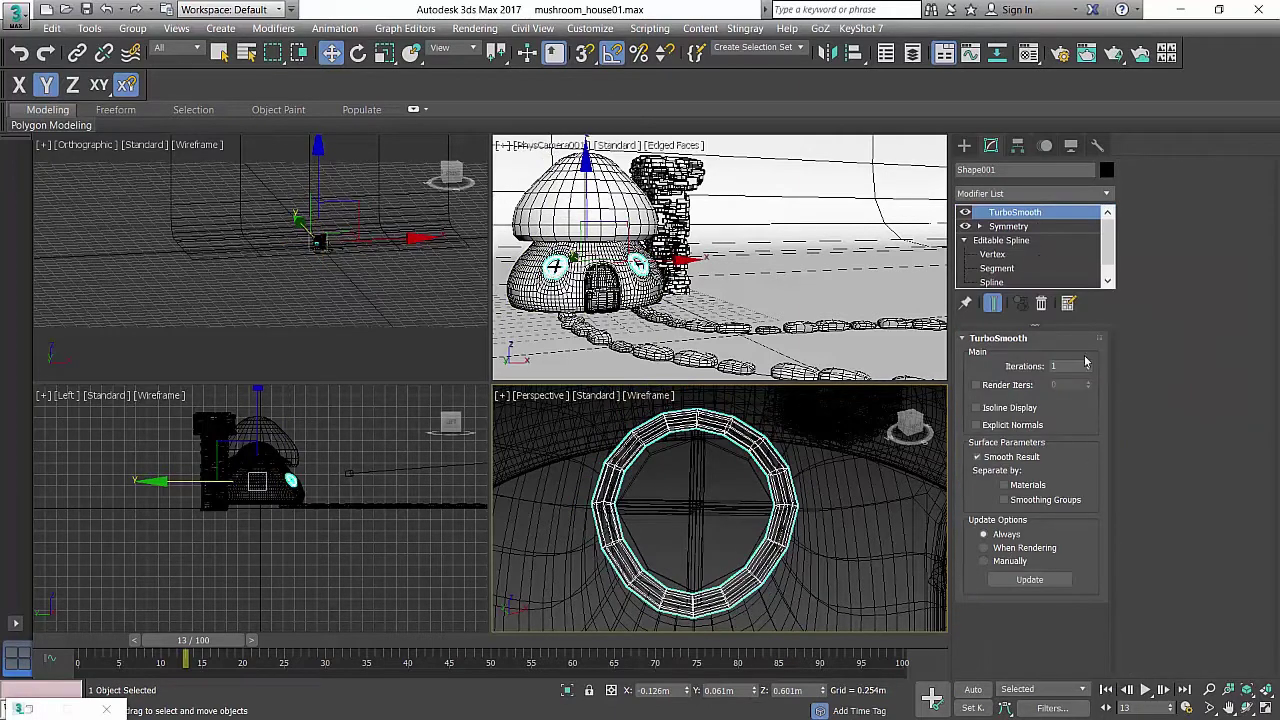
pyautogui.click(1087, 362)
pyautogui.scroll(-3, 783, 462)
pyautogui.press('F3')
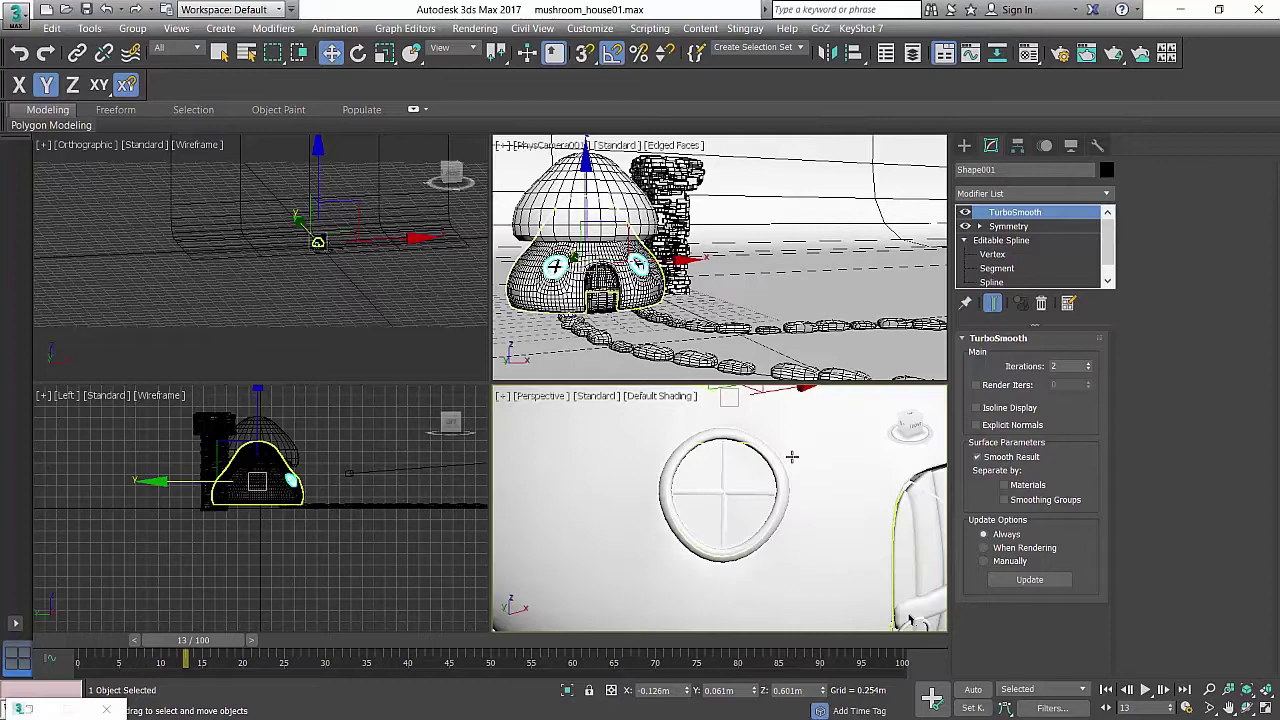
pyautogui.keyDown('alt'); pyautogui.moveTo(791, 455); pyautogui.dragTo(743, 457, button='middle'); pyautogui.keyUp('alt')
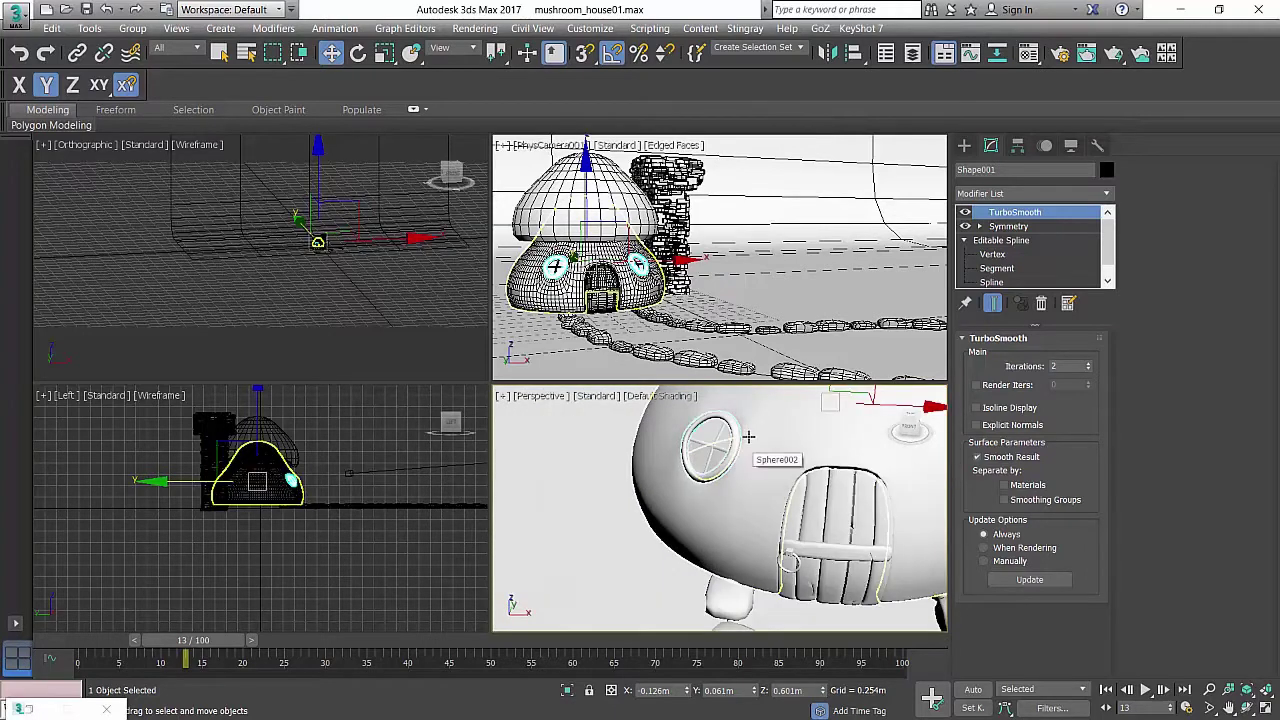
# Select the pane inside the round window frame and add TurboSmooth with 2 iterations above its Shell modifier.
pyautogui.scroll(4, 748, 436)
pyautogui.click(632, 495)
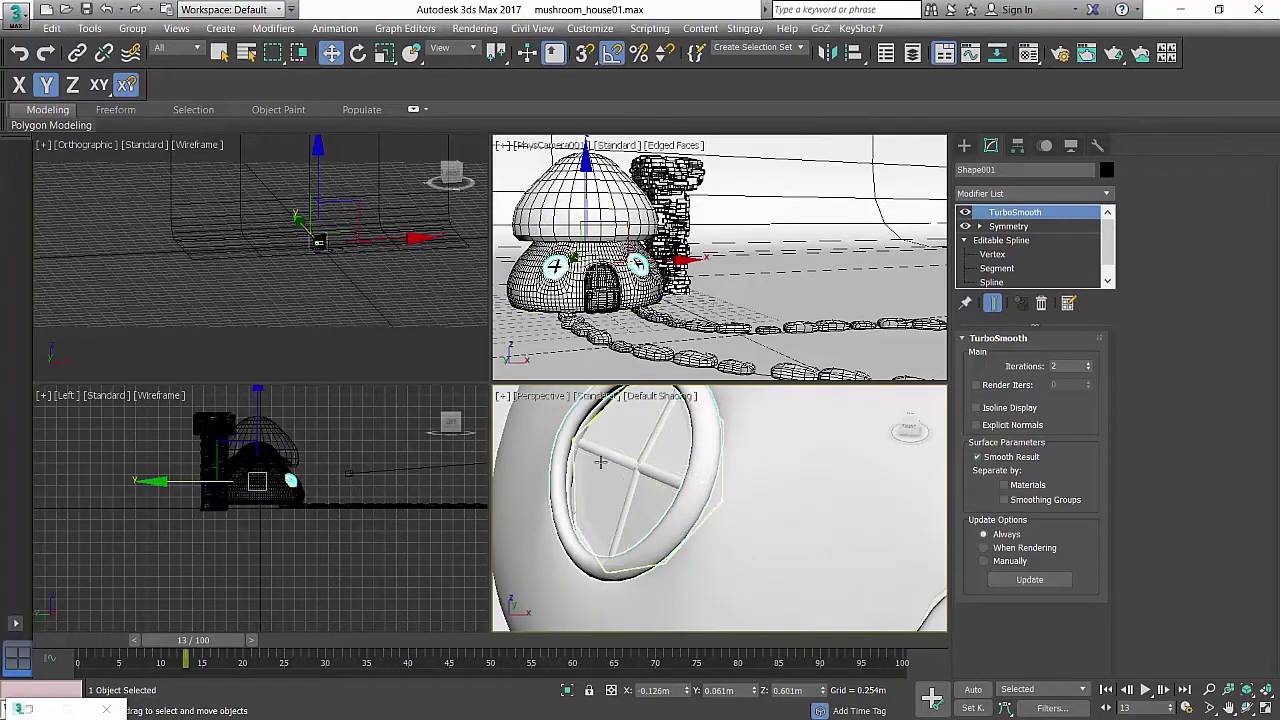
pyautogui.click(600, 470)
pyautogui.press('F3')
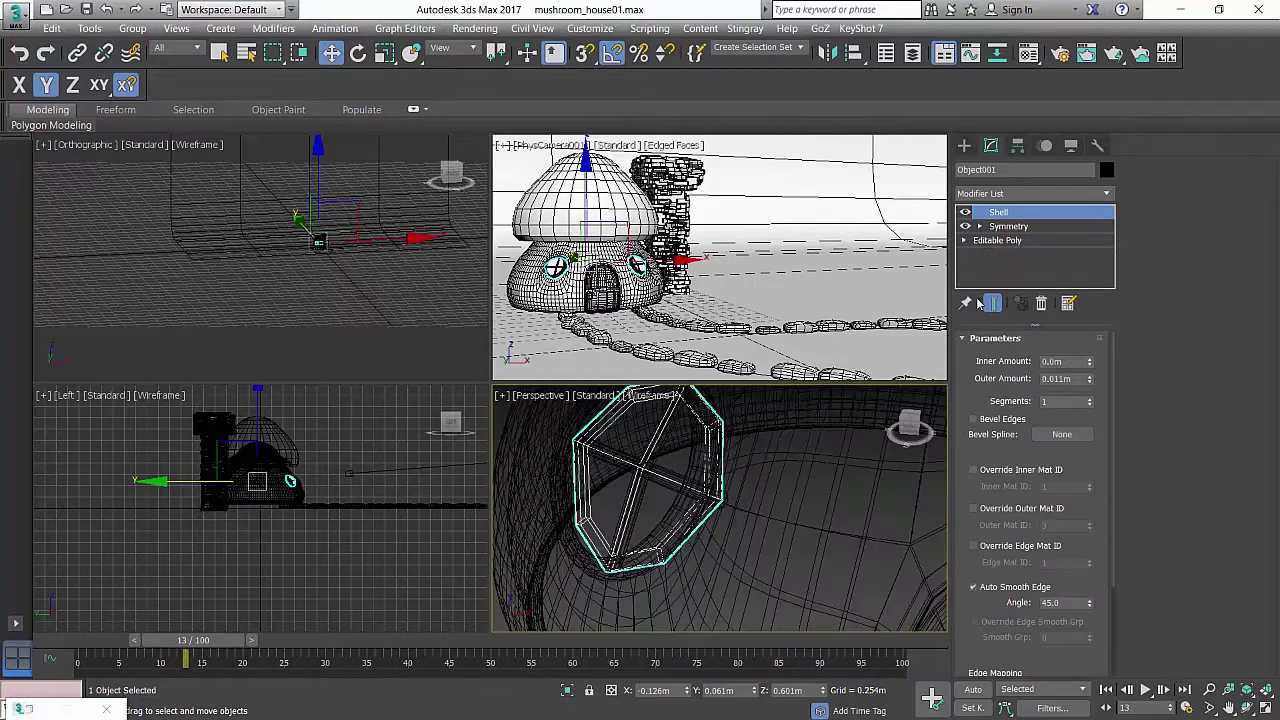
pyautogui.press('F3')
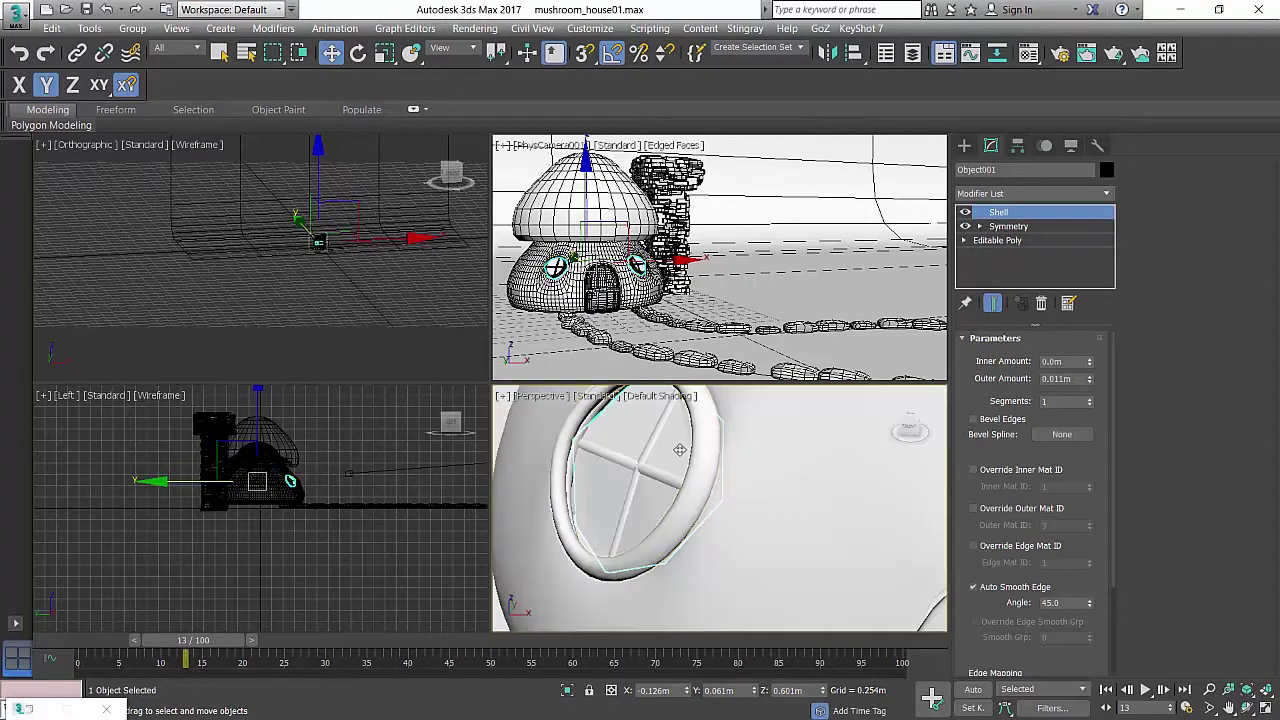
pyautogui.press('F3')
pyautogui.press('F3')
pyautogui.click(1035, 195)
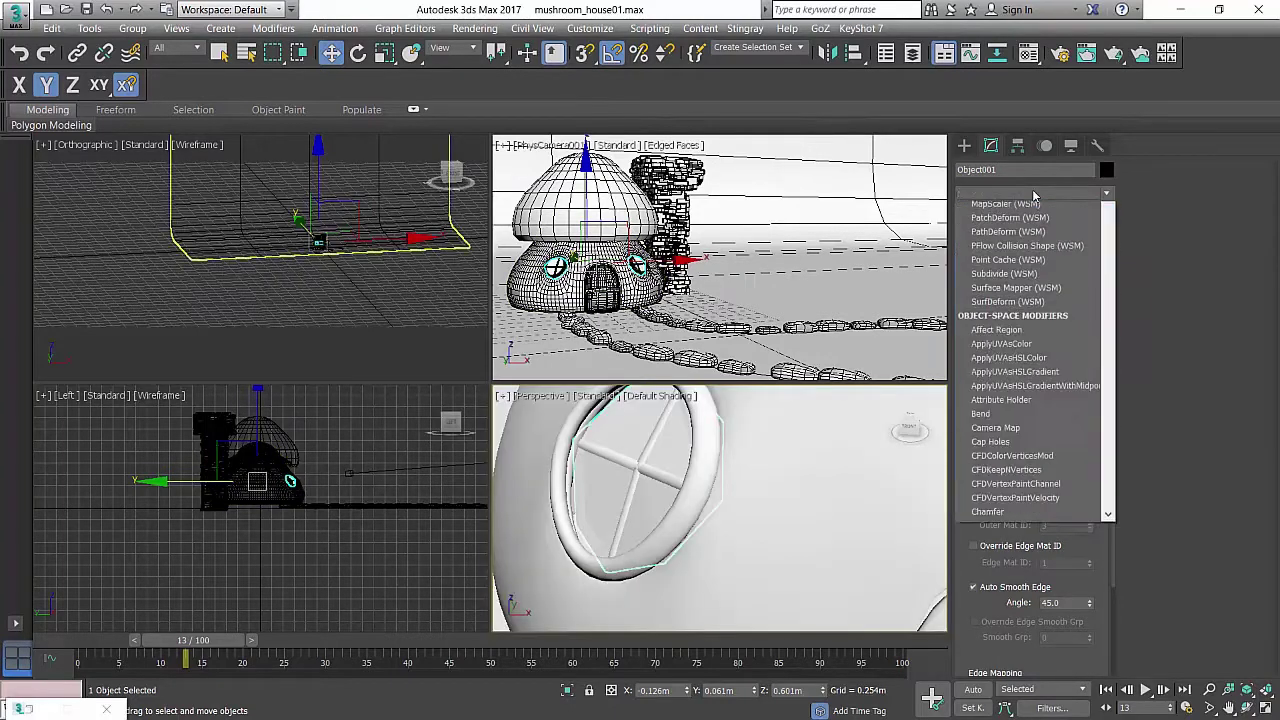
pyautogui.write('tu')
pyautogui.press('Return')
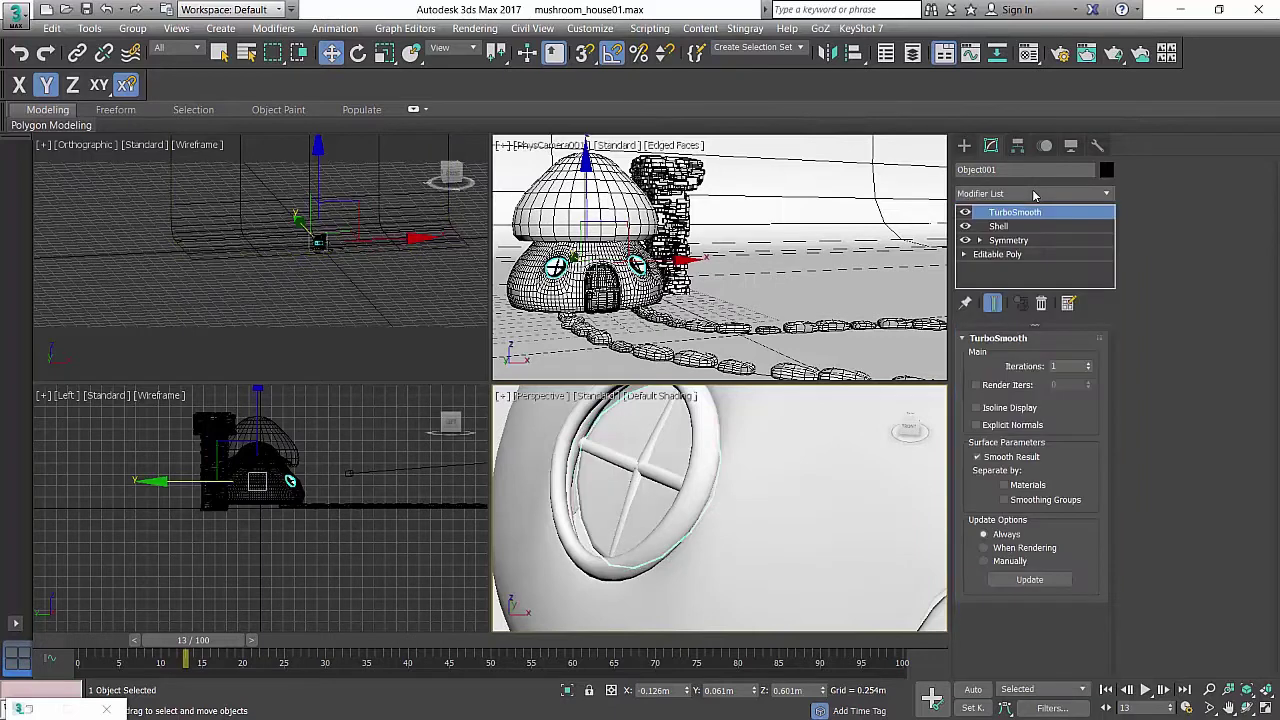
pyautogui.scroll(-10, 664, 446)
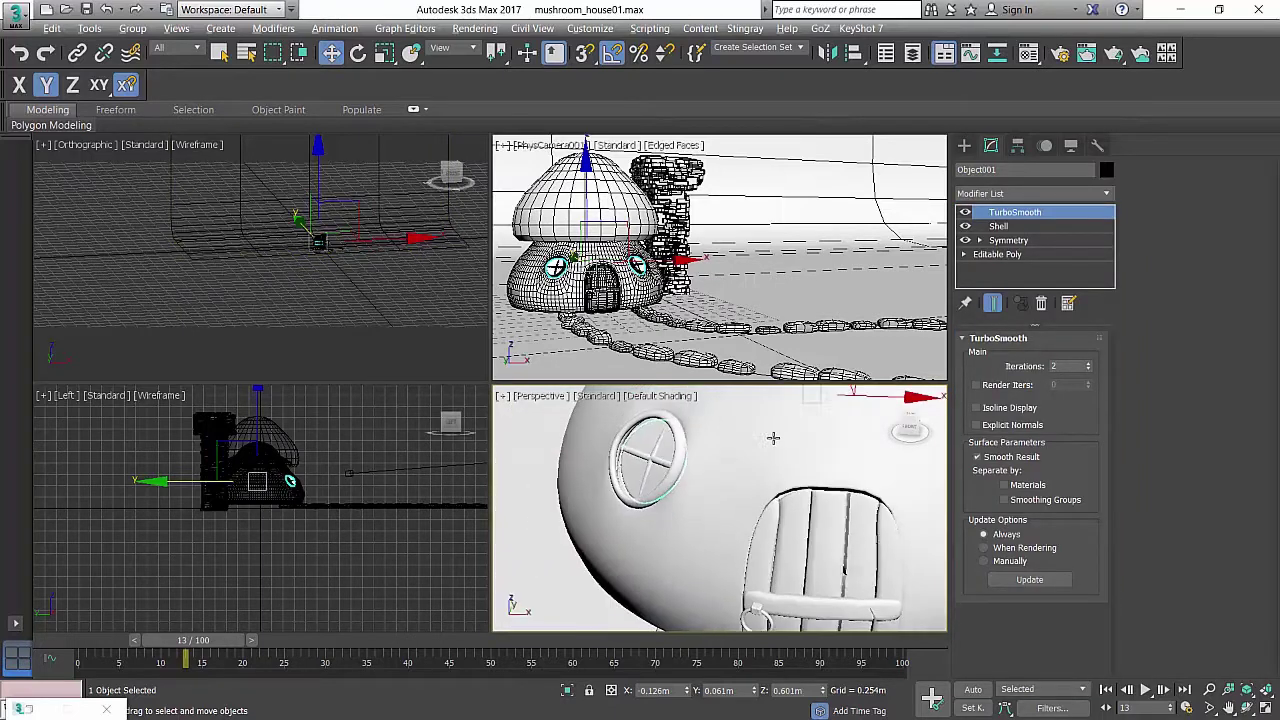
# Add a Push modifier above the window pane's TurboSmooth and set its push value to 0.023 m.
pyautogui.moveTo(818, 502); pyautogui.dragTo(774, 500, button='middle')
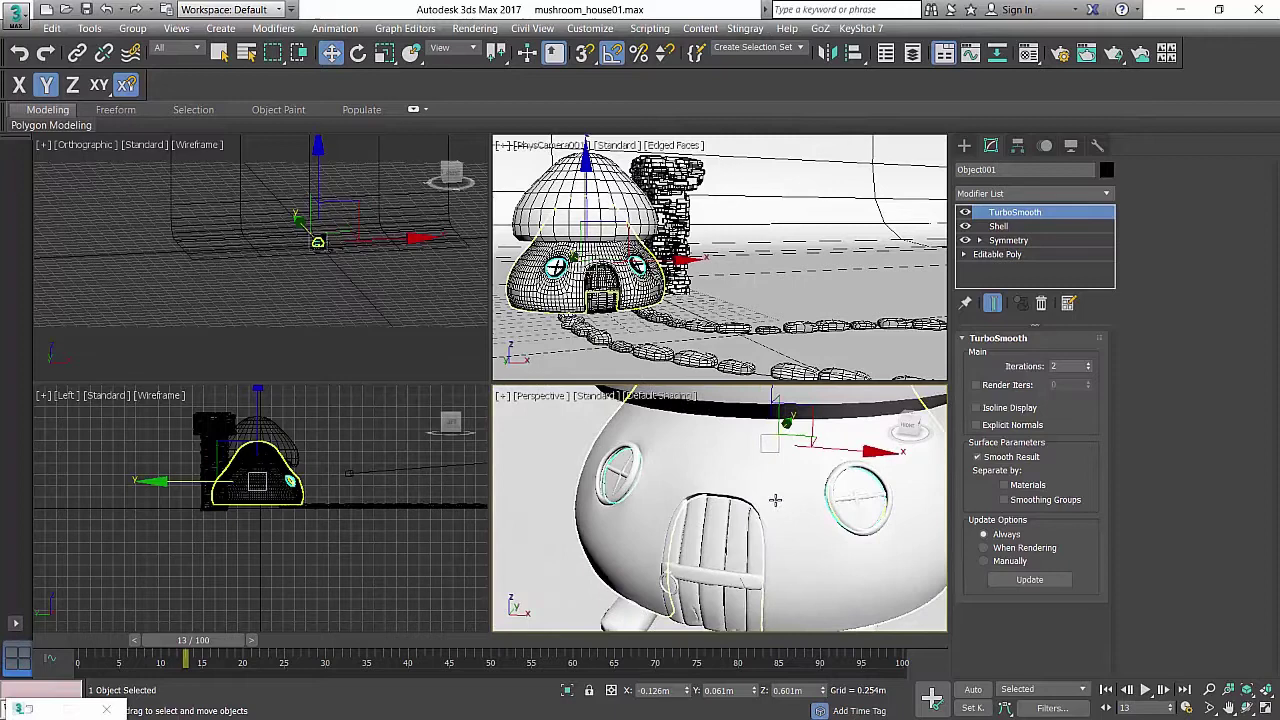
pyautogui.keyDown('alt'); pyautogui.moveTo(640, 502); pyautogui.dragTo(545, 475, button='middle'); pyautogui.keyUp('alt')
pyautogui.scroll(9, 580, 492)
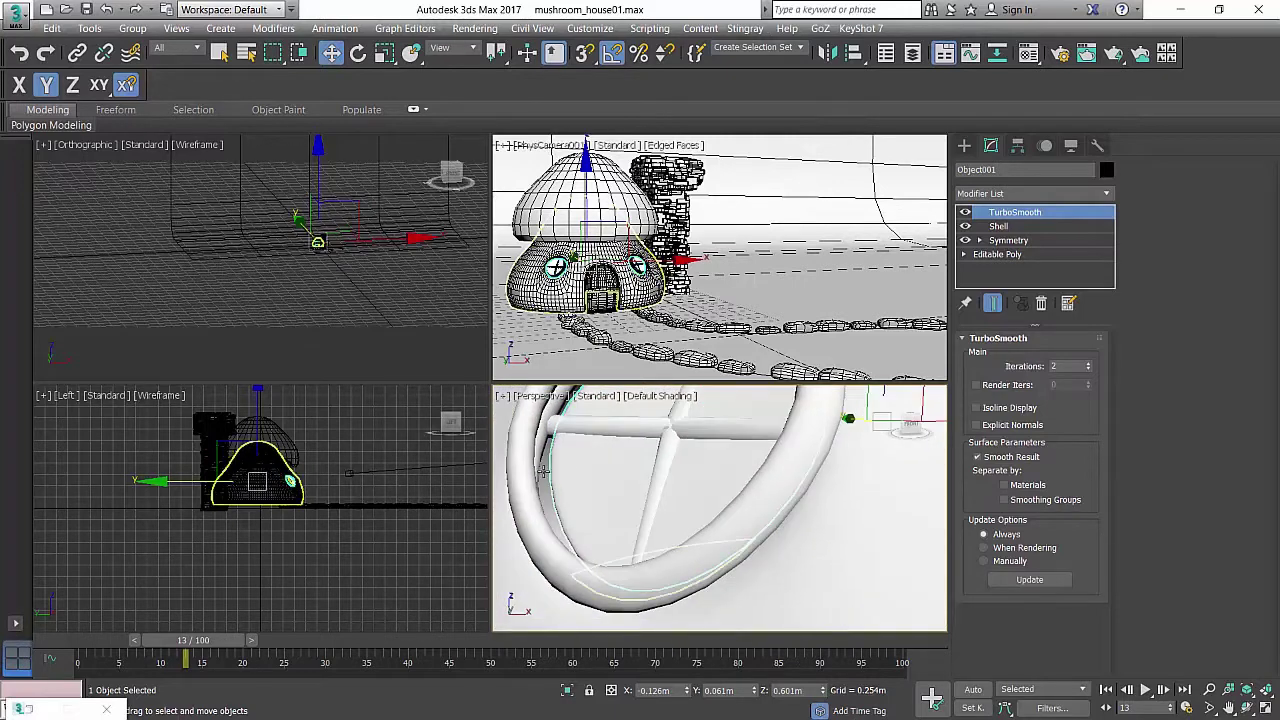
pyautogui.click(1000, 226)
pyautogui.click(1017, 213)
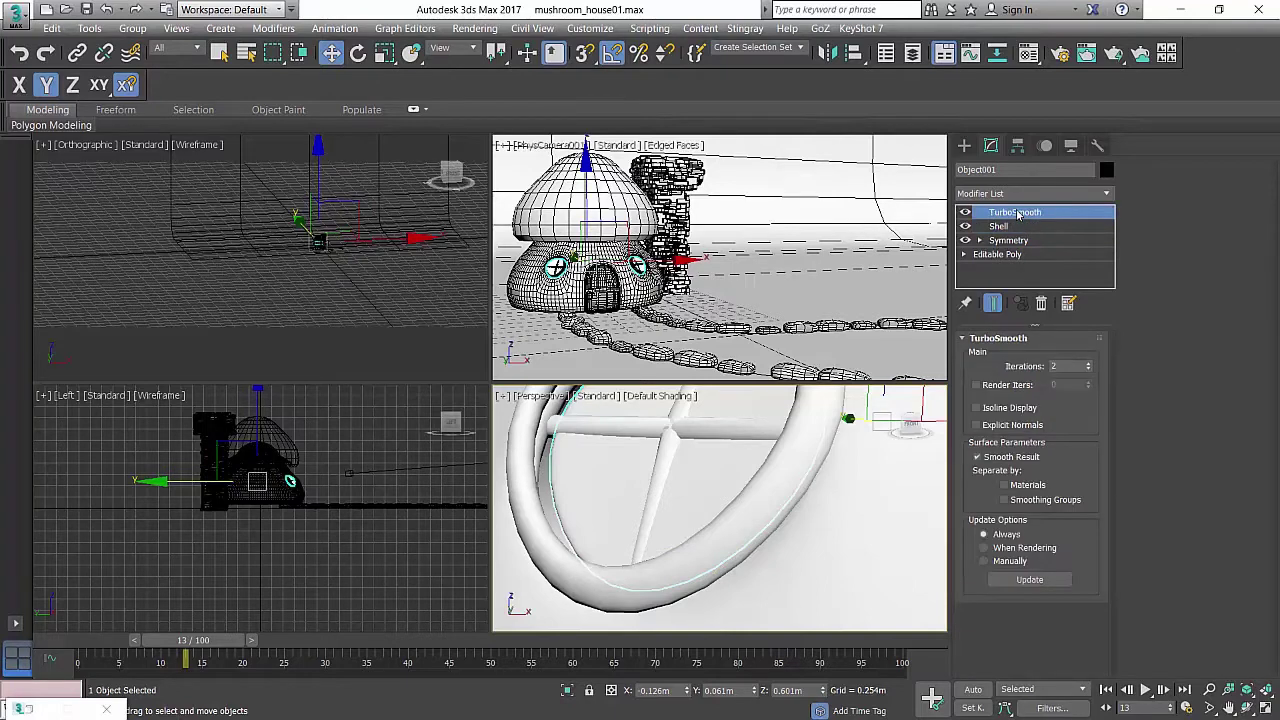
pyautogui.click(1035, 195)
pyautogui.write('pu')
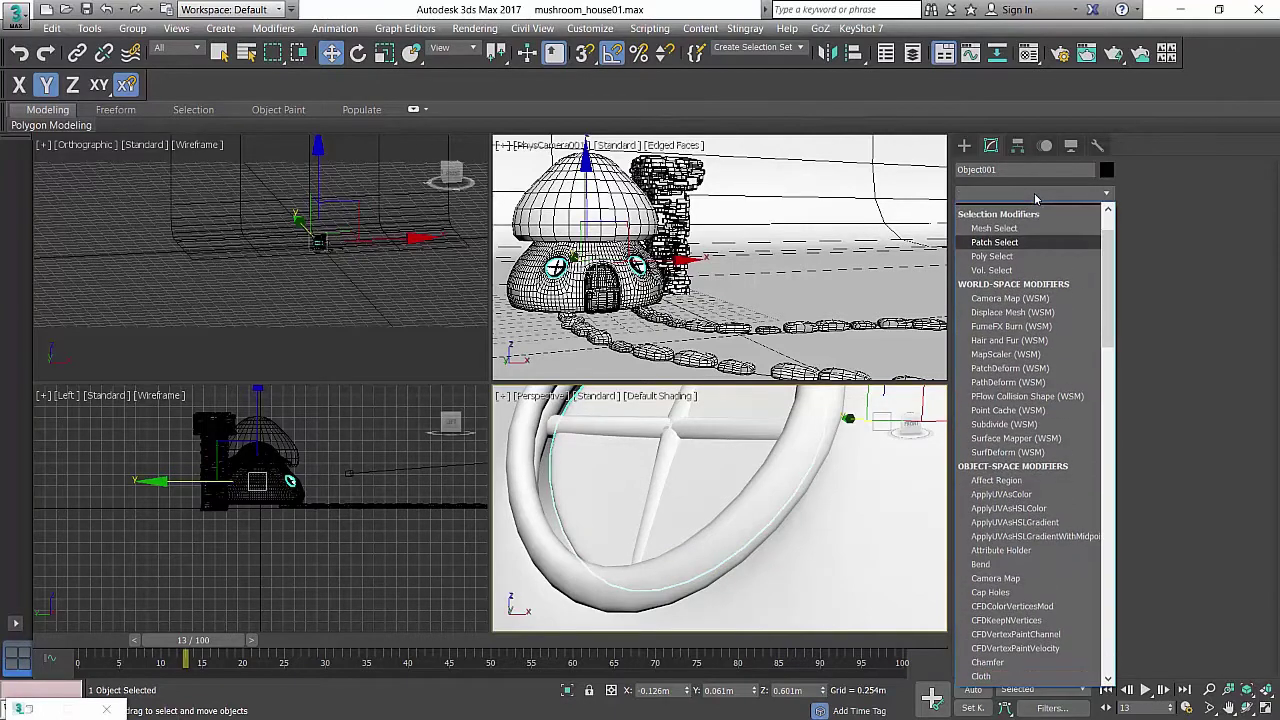
pyautogui.press('Return')
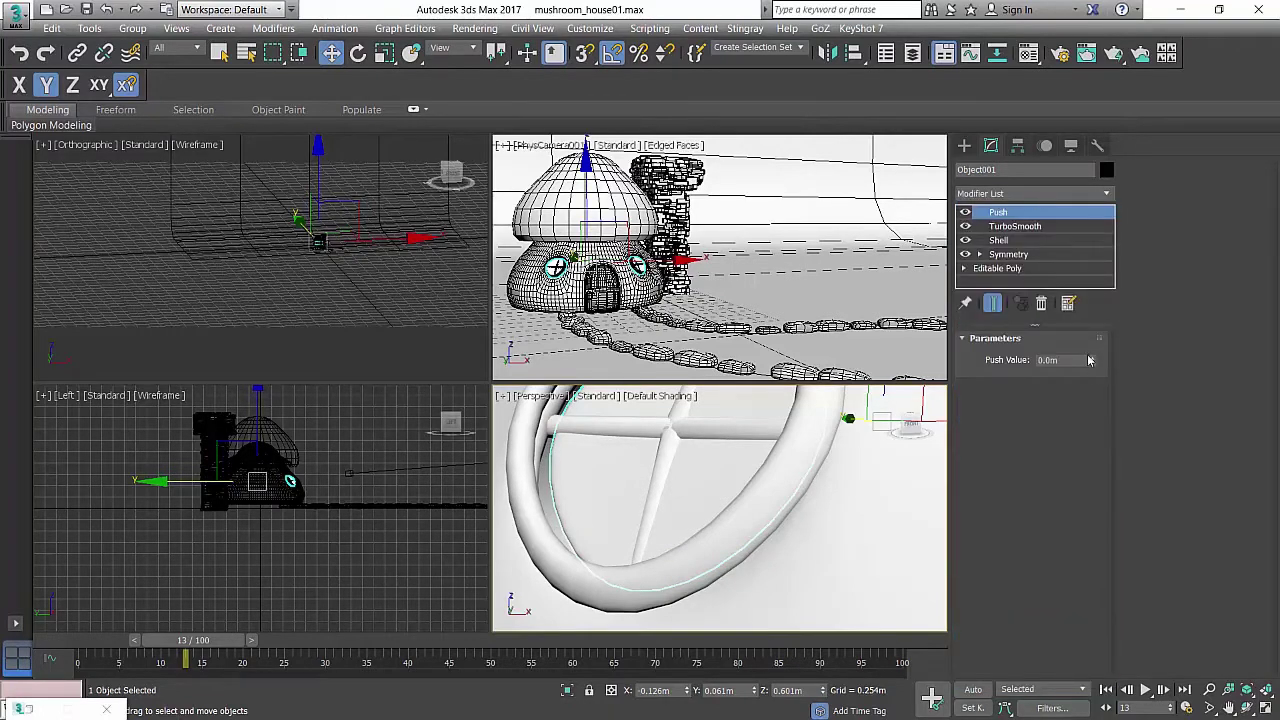
pyautogui.moveTo(1092, 357); pyautogui.dragTo(1092, 330)
pyautogui.scroll(-5, 762, 416)
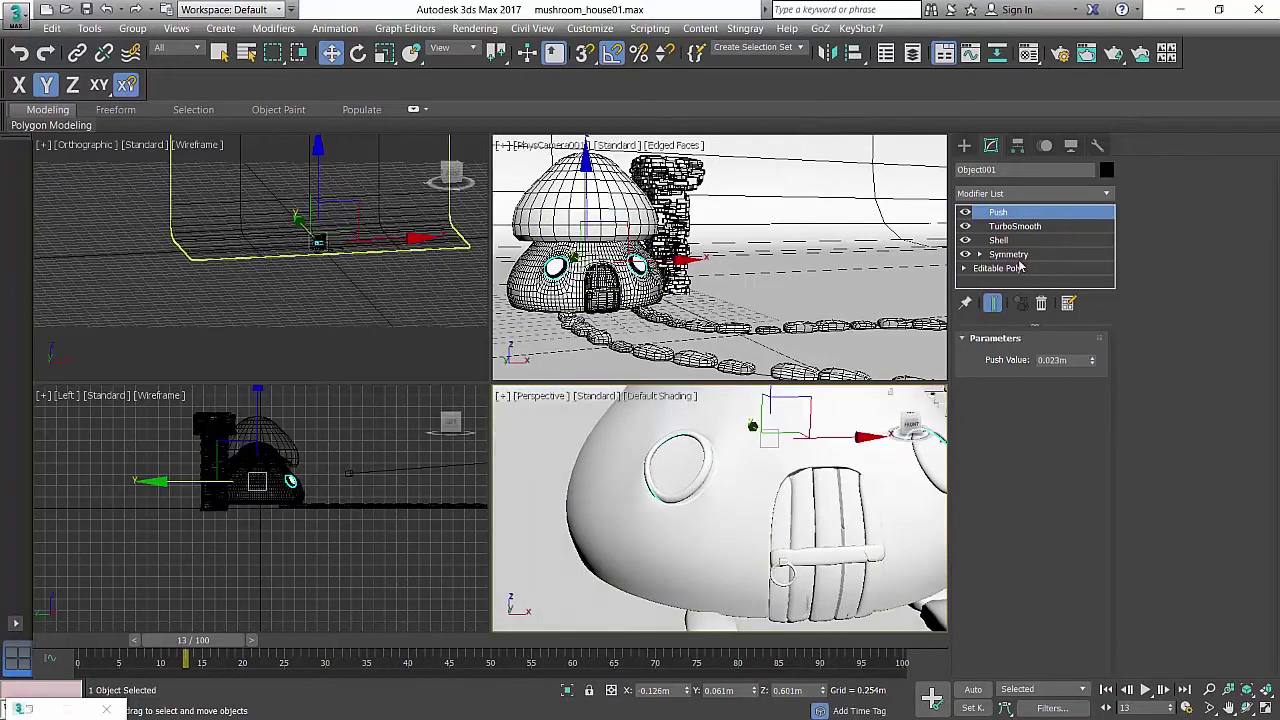
# Add an Edit Poly modifier to the window pane and select the pane element of the window beside the door.
pyautogui.click(1038, 195)
pyautogui.press('e')
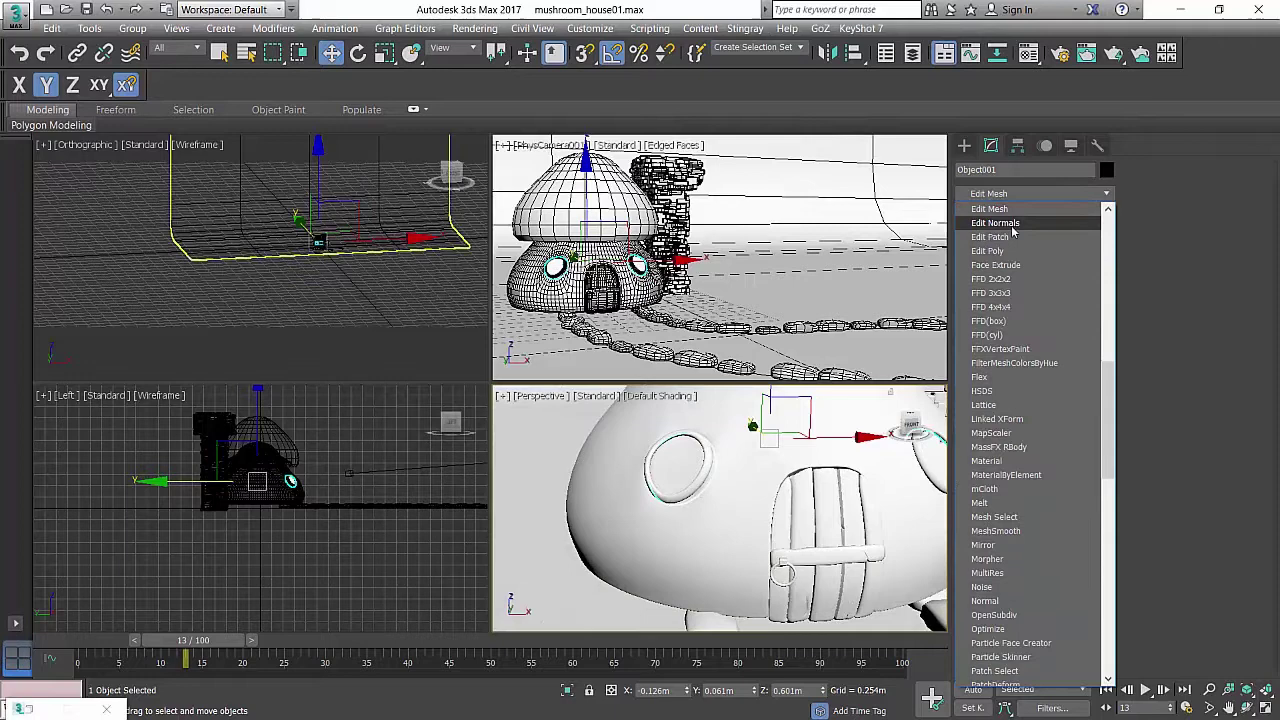
pyautogui.click(1001, 252)
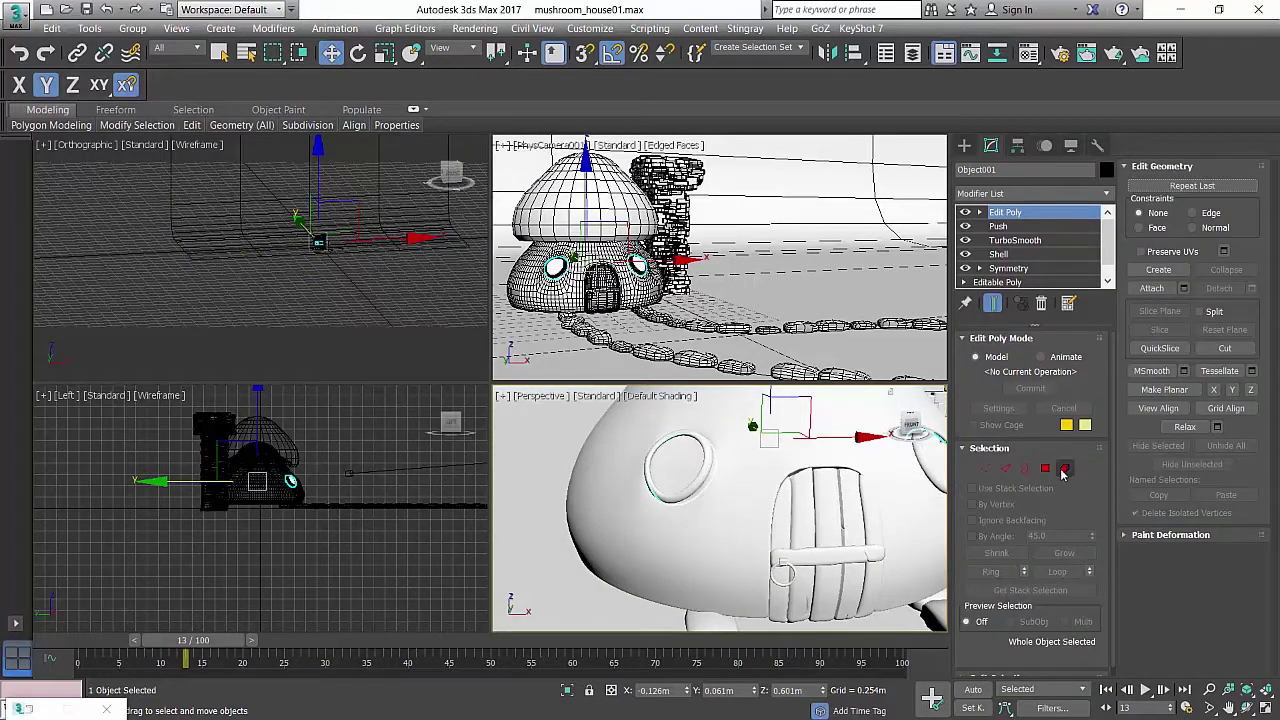
pyautogui.click(1064, 469)
pyautogui.click(676, 463)
pyautogui.keyDown('alt'); pyautogui.moveTo(676, 463); pyautogui.dragTo(657, 429, button='middle'); pyautogui.keyUp('alt')
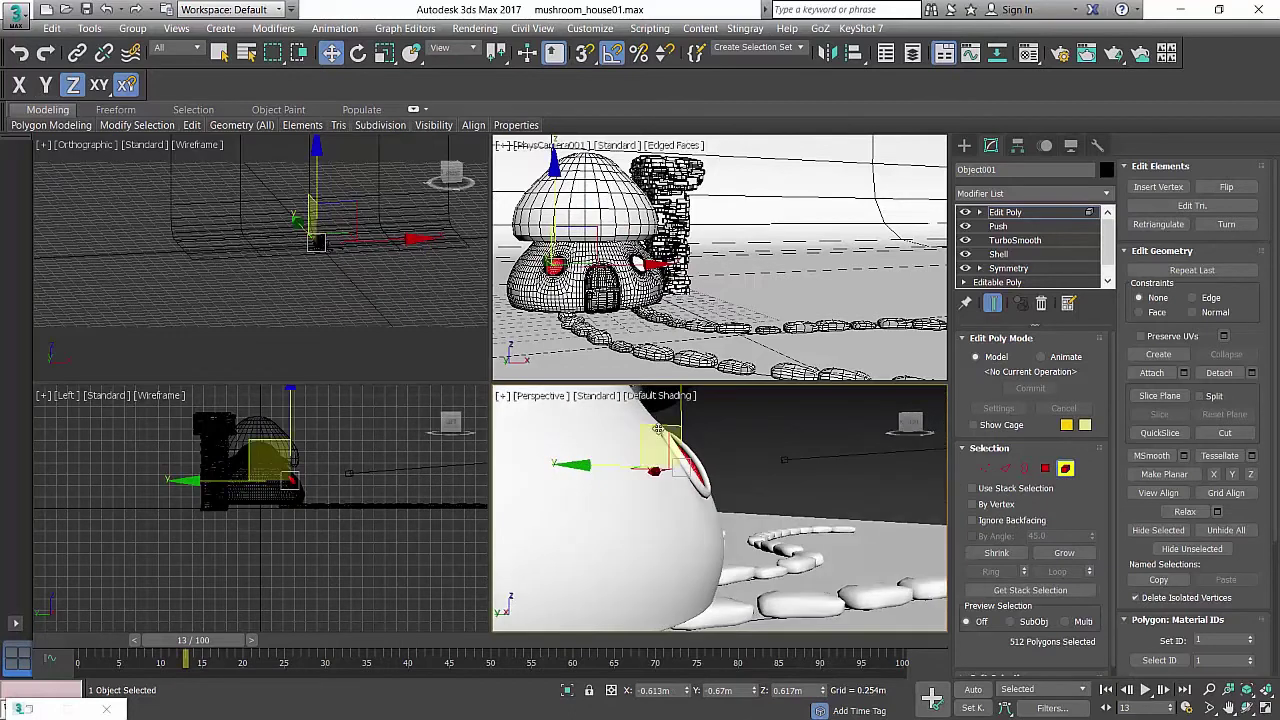
# Set the reference coordinate system to Screen, move the pane element back into the window frame and leave element editing.
pyautogui.click(444, 48)
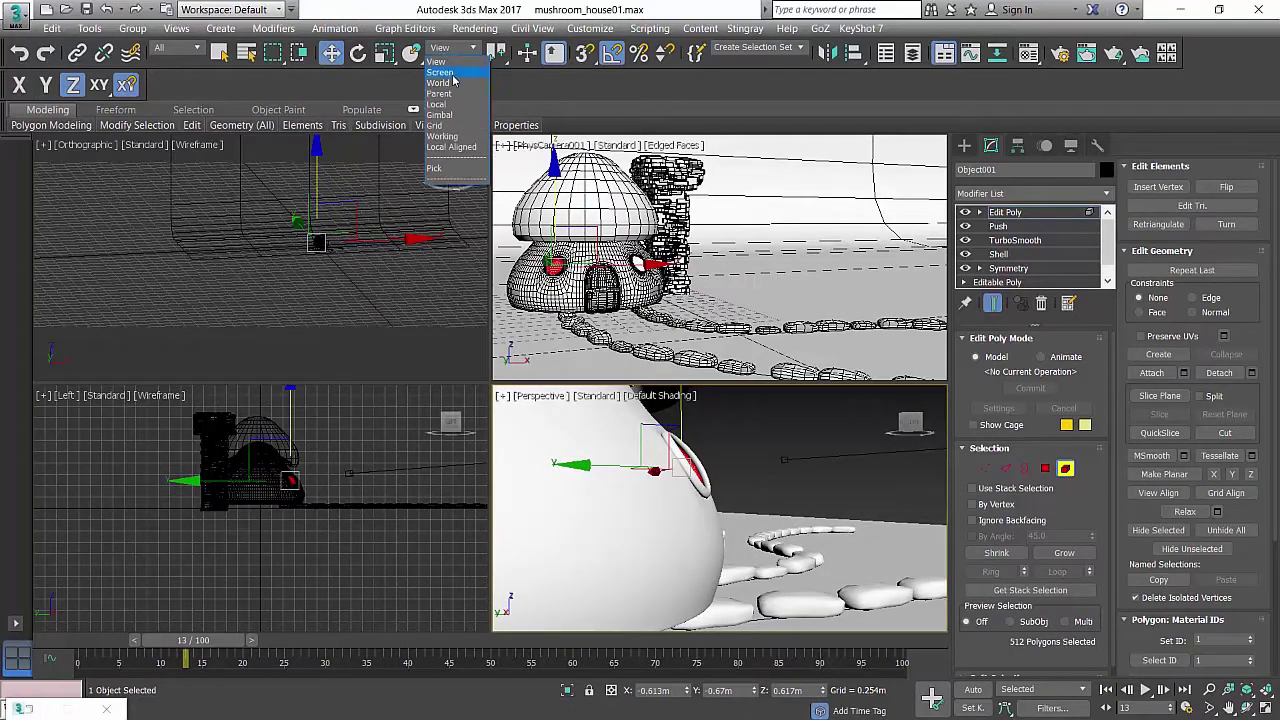
pyautogui.click(450, 73)
pyautogui.keyDown('alt'); pyautogui.moveTo(688, 452); pyautogui.dragTo(665, 447, button='middle'); pyautogui.keyUp('alt')
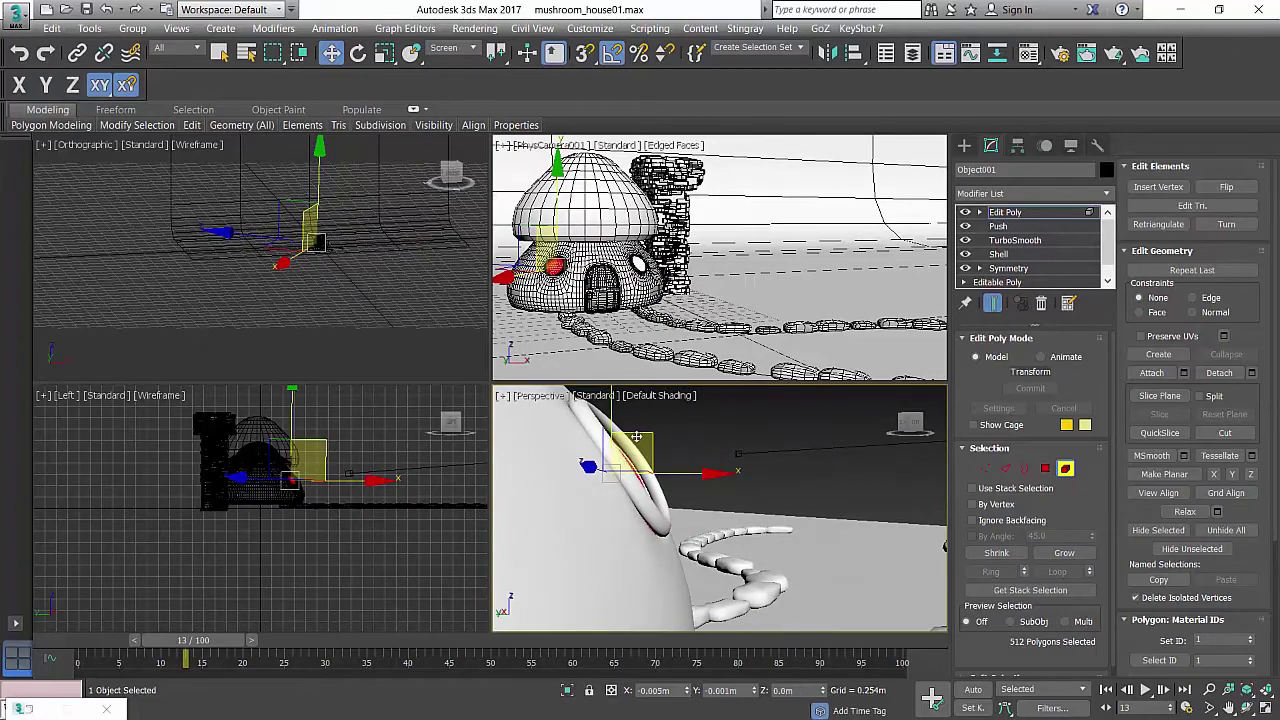
pyautogui.moveTo(633, 438); pyautogui.dragTo(625, 437)
pyautogui.moveTo(720, 449)
pyautogui.keyDown('alt'); pyautogui.mouseDown(button='middle')
pyautogui.moveTo(640, 458)
pyautogui.moveTo(727, 457)
pyautogui.moveTo(662, 434)
pyautogui.mouseUp(button='middle'); pyautogui.keyUp('alt')
pyautogui.press('F3')
pyautogui.moveTo(658, 440); pyautogui.dragTo(656, 441)
pyautogui.press('F3')
pyautogui.moveTo(664, 443)
pyautogui.keyDown('alt'); pyautogui.mouseDown(button='middle')
pyautogui.moveTo(690, 450)
pyautogui.moveTo(560, 503)
pyautogui.mouseUp(button='middle'); pyautogui.keyUp('alt')
pyautogui.click(1065, 469)
# Undo the most recent changes to the window pane.
pyautogui.moveTo(700, 482)
pyautogui.keyDown('alt'); pyautogui.mouseDown(button='middle')
pyautogui.moveTo(568, 477)
pyautogui.moveTo(690, 488)
pyautogui.mouseUp(button='middle'); pyautogui.keyUp('alt')
pyautogui.scroll(8, 566, 477)
pyautogui.scroll(-7, 585, 482)
pyautogui.scroll(7, 650, 470)
pyautogui.moveTo(622, 460); pyautogui.dragTo(657, 456, button='middle')
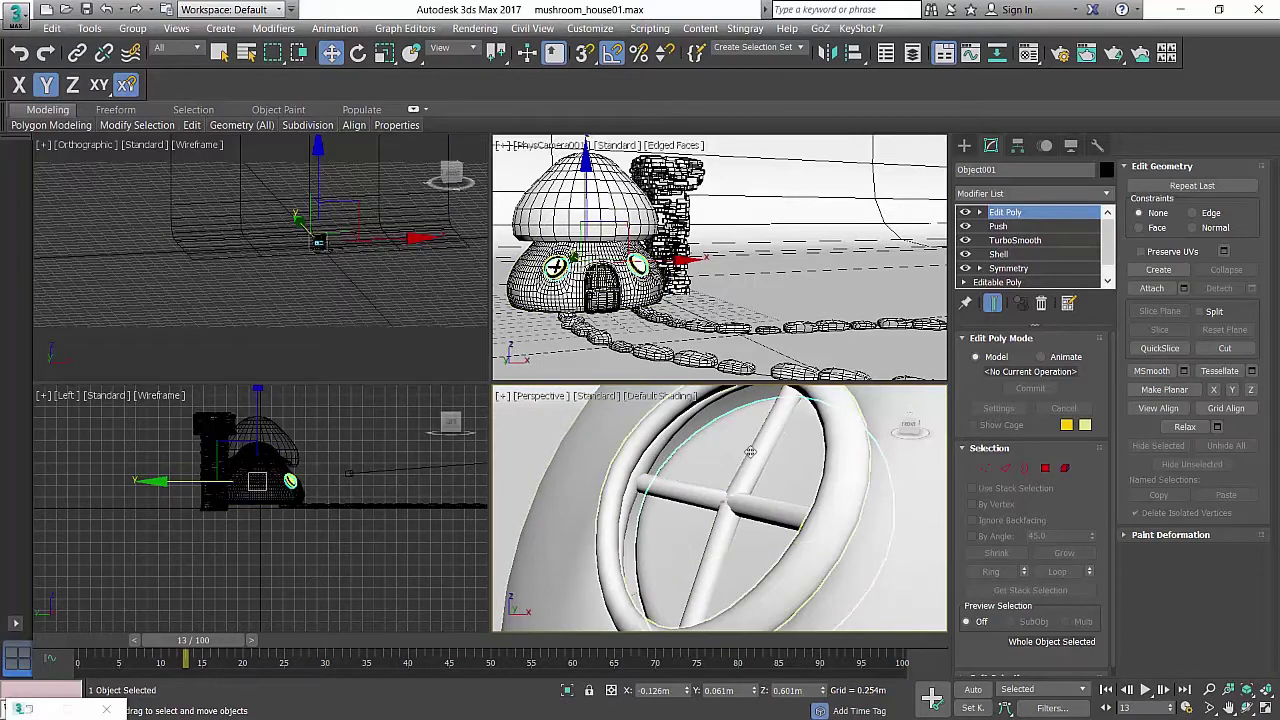
pyautogui.scroll(-3, 773, 444)
pyautogui.moveTo(773, 444)
pyautogui.keyDown('alt'); pyautogui.mouseDown(button='middle')
pyautogui.moveTo(811, 437)
pyautogui.moveTo(718, 458)
pyautogui.moveTo(756, 443)
pyautogui.mouseUp(button='middle'); pyautogui.keyUp('alt')
pyautogui.scroll(4, 717, 455)
pyautogui.hotkey('ctrl', 'z')
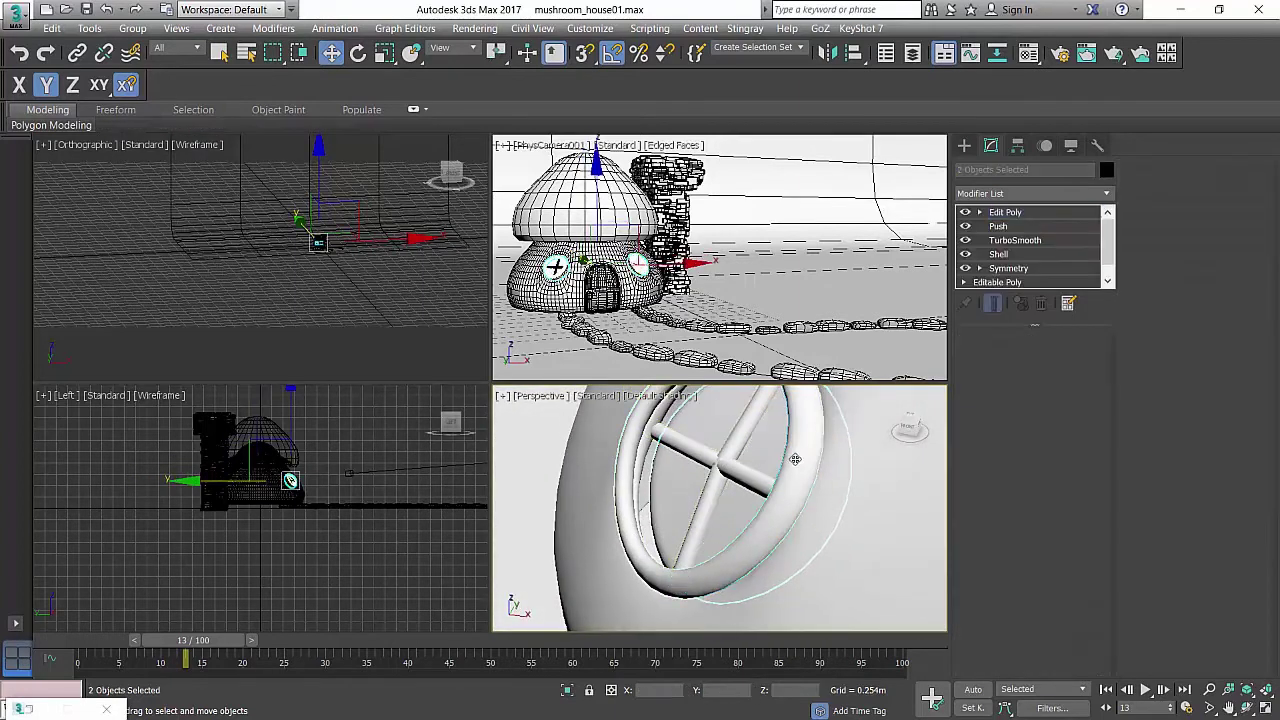
pyautogui.hotkey('ctrl', 'z')
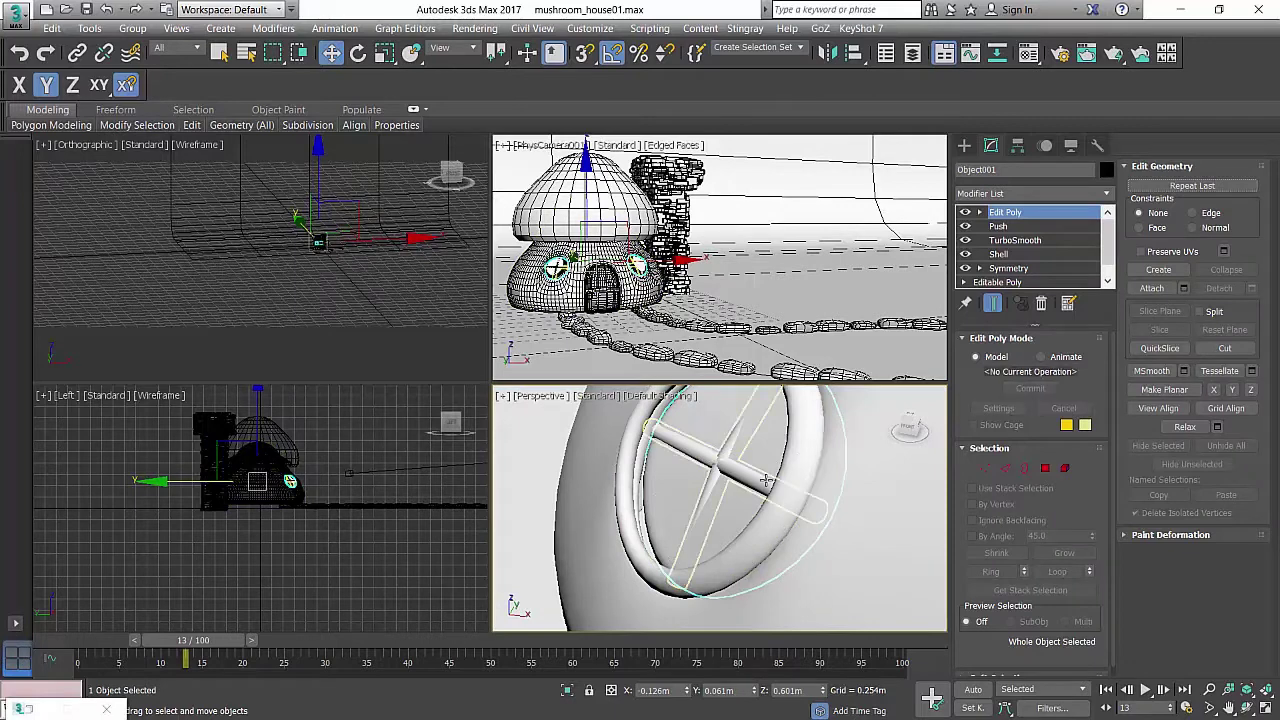
pyautogui.hotkey('ctrl', 'z')
pyautogui.hotkey('ctrl', 'z')
# Select the window crossbars, pick both splines at the Spline level of their Editable Spline and show the end result.
pyautogui.press('F3')
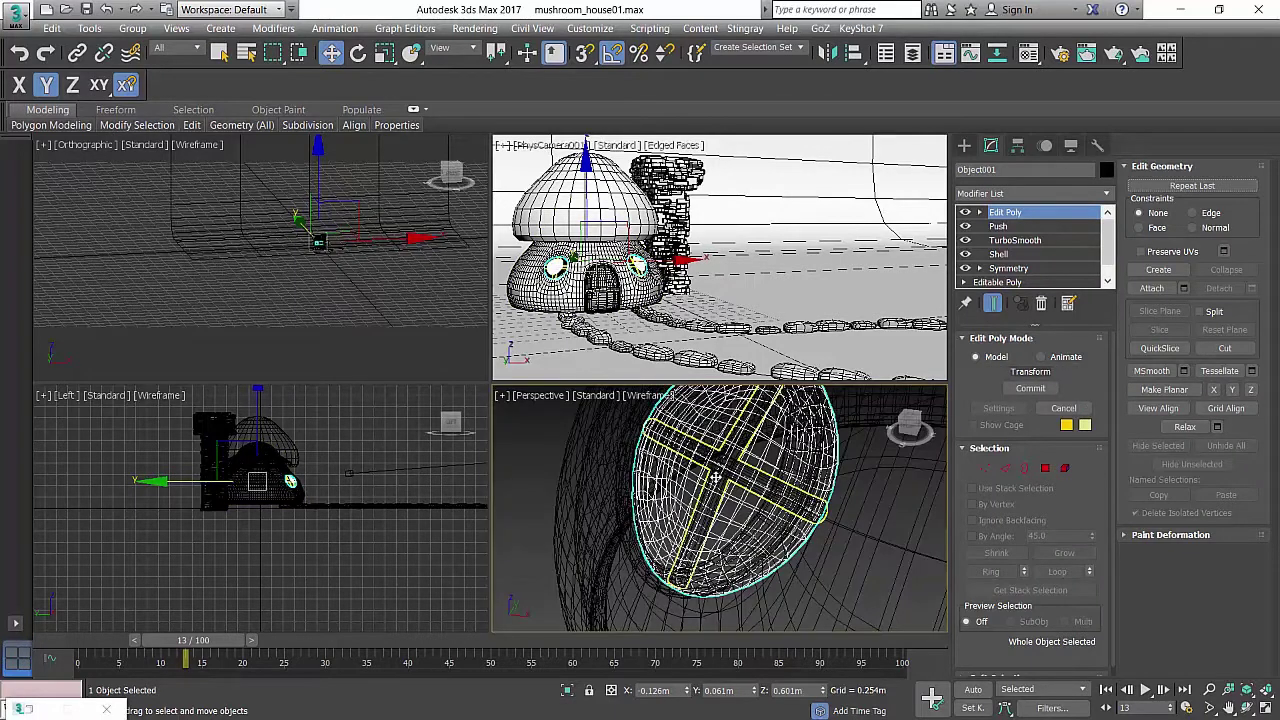
pyautogui.click(716, 478)
pyautogui.scroll(-3, 716, 478)
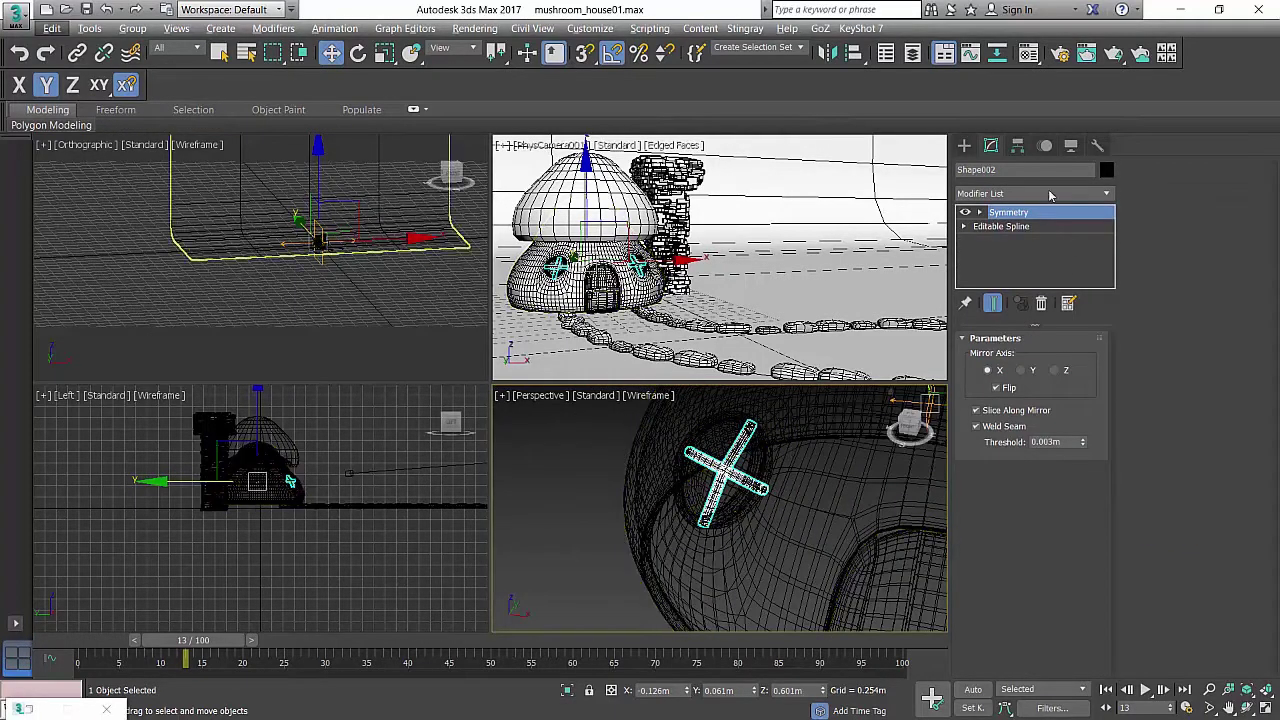
pyautogui.click(1003, 226)
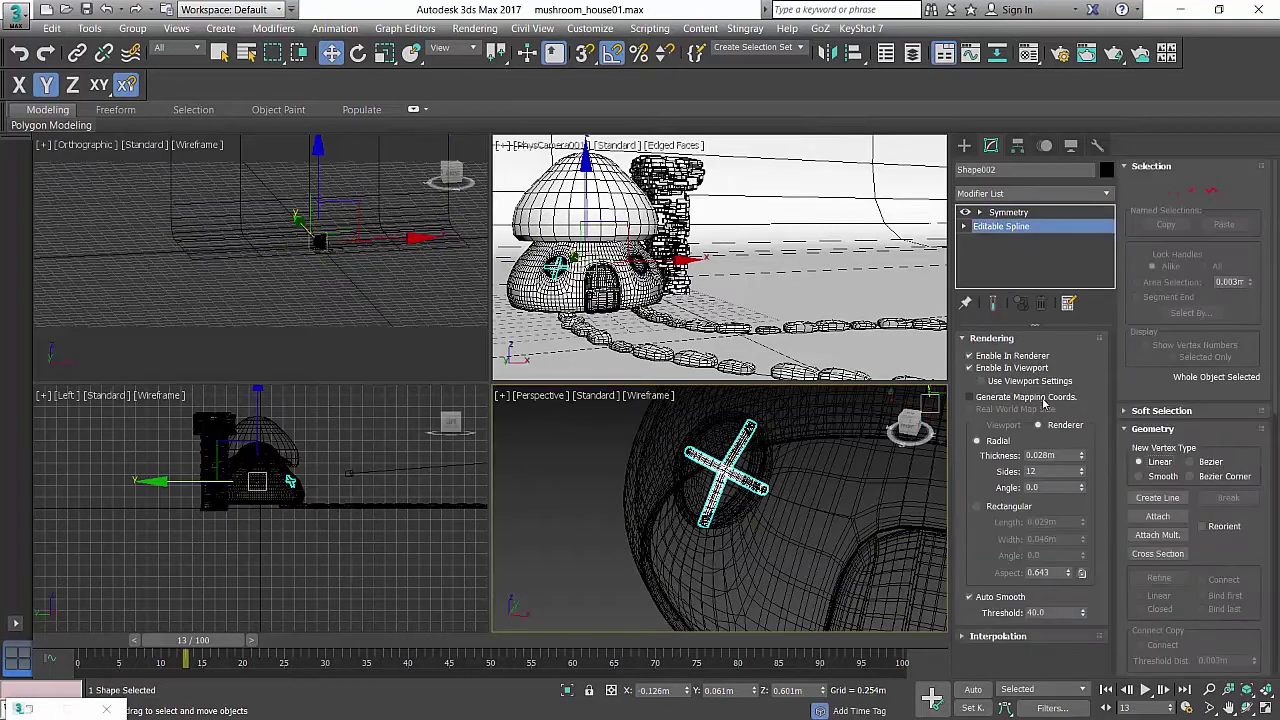
pyautogui.click(1211, 192)
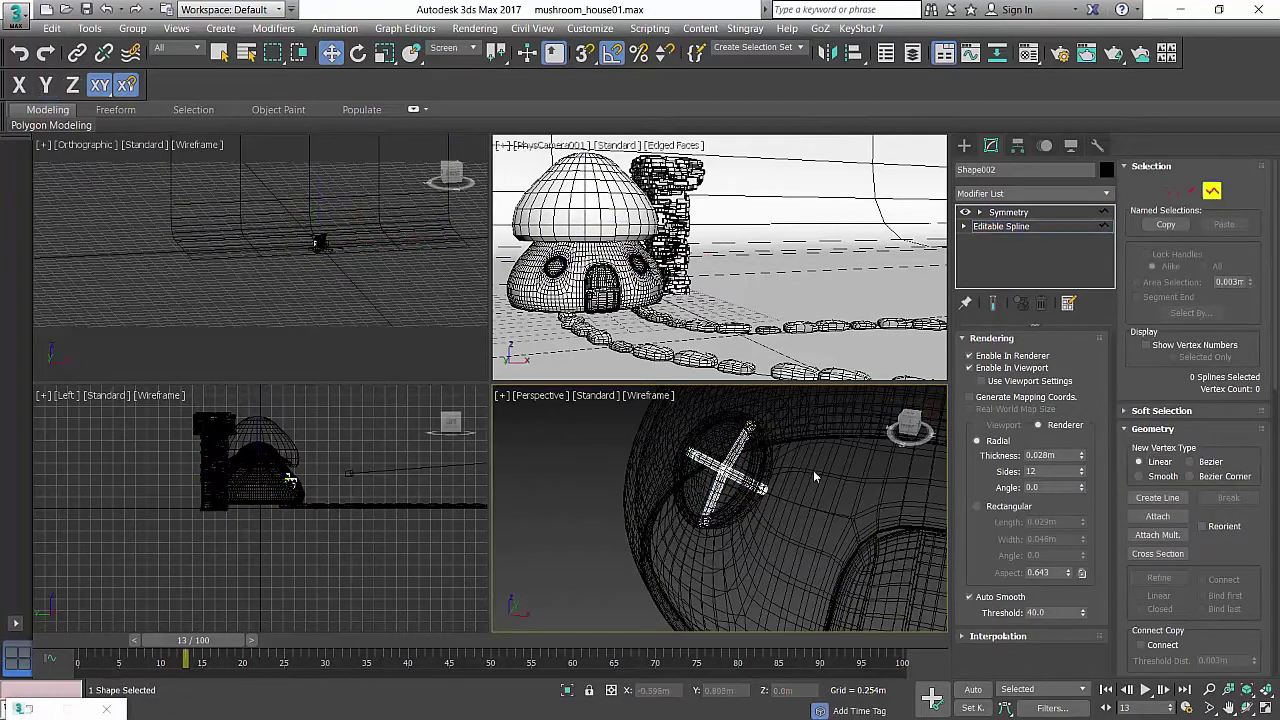
pyautogui.moveTo(649, 428); pyautogui.dragTo(650, 428)
pyautogui.click(995, 304)
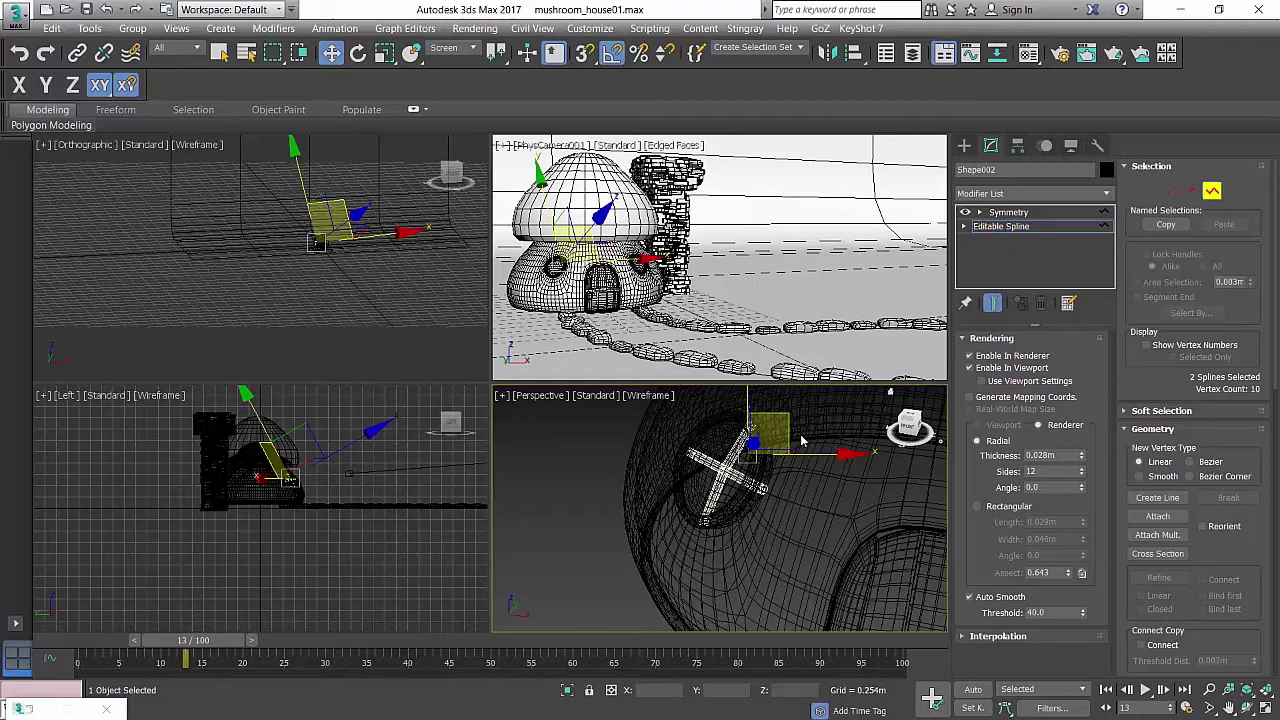
# Move the selected crossbar splines slightly outward from the house wall, towards the front of the window frame.
pyautogui.moveTo(803, 440)
pyautogui.keyDown('alt'); pyautogui.mouseDown(button='middle')
pyautogui.moveTo(780, 456)
pyautogui.moveTo(1000, 460)
pyautogui.mouseUp(button='middle'); pyautogui.keyUp('alt')
pyautogui.press('F3')
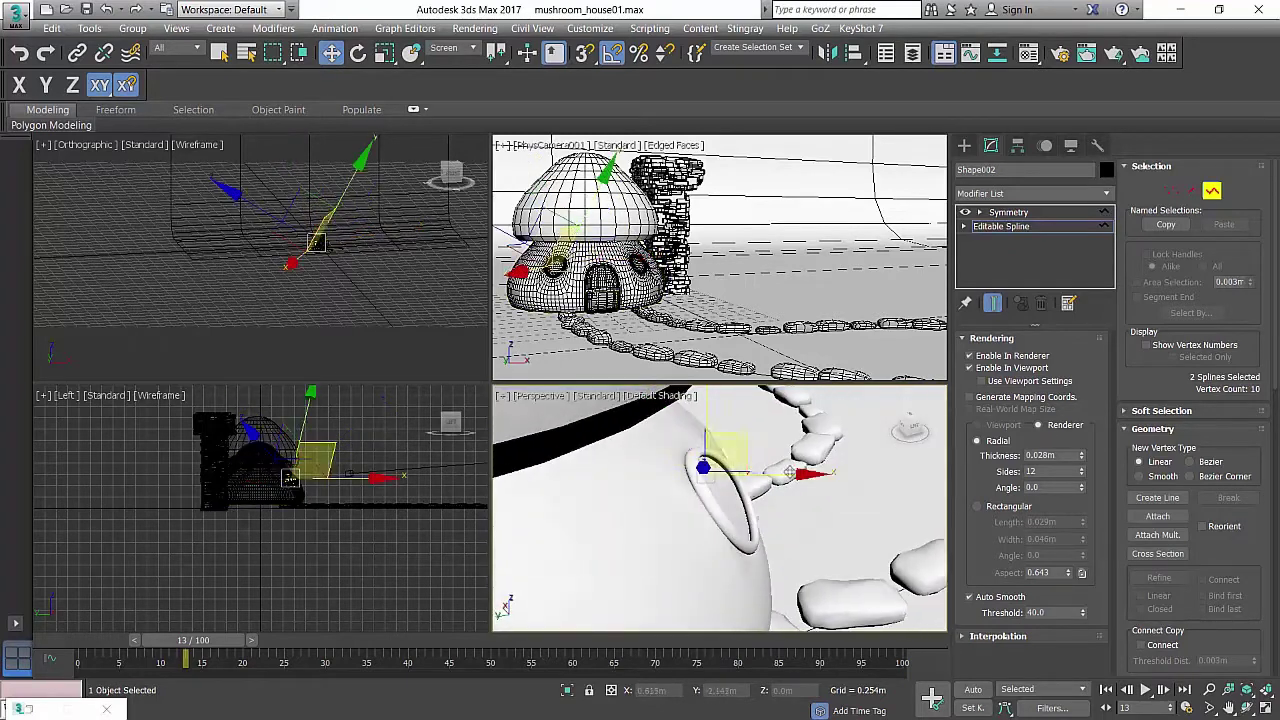
pyautogui.keyDown('alt'); pyautogui.moveTo(753, 489); pyautogui.dragTo(752, 457, button='middle'); pyautogui.keyUp('alt')
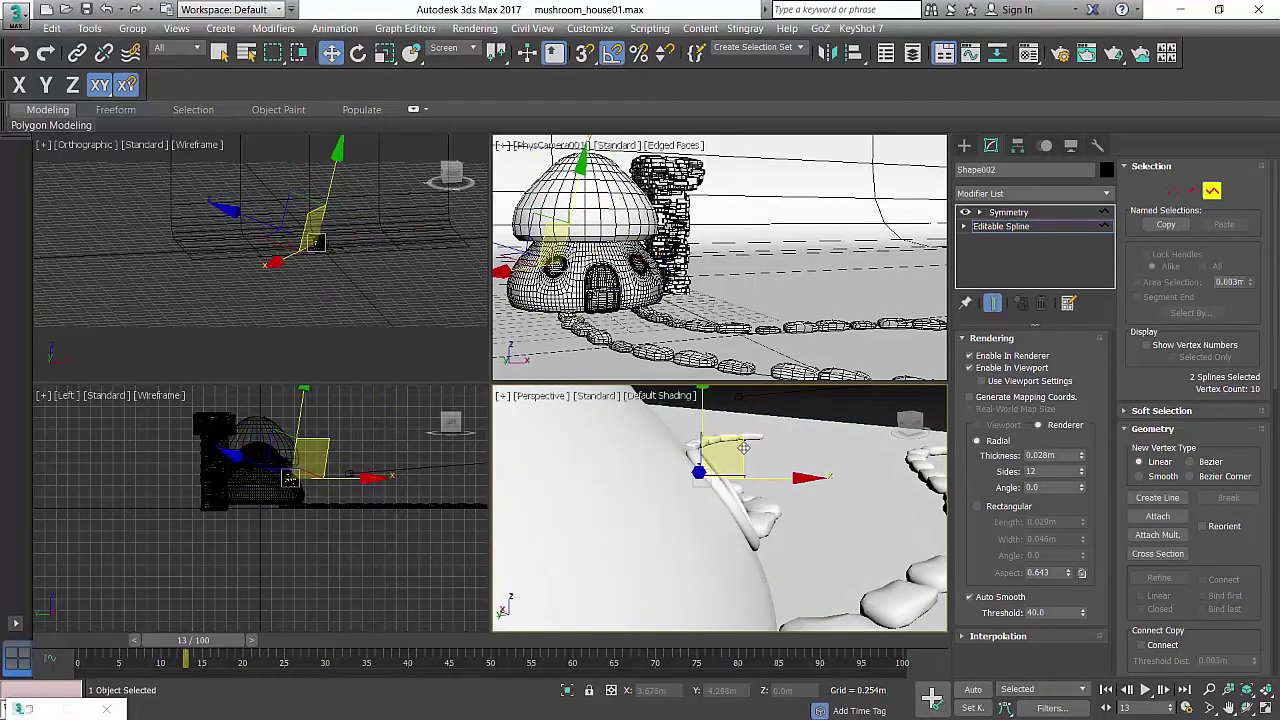
pyautogui.press('F3')
pyautogui.moveTo(749, 443); pyautogui.dragTo(759, 443)
pyautogui.press('F3')
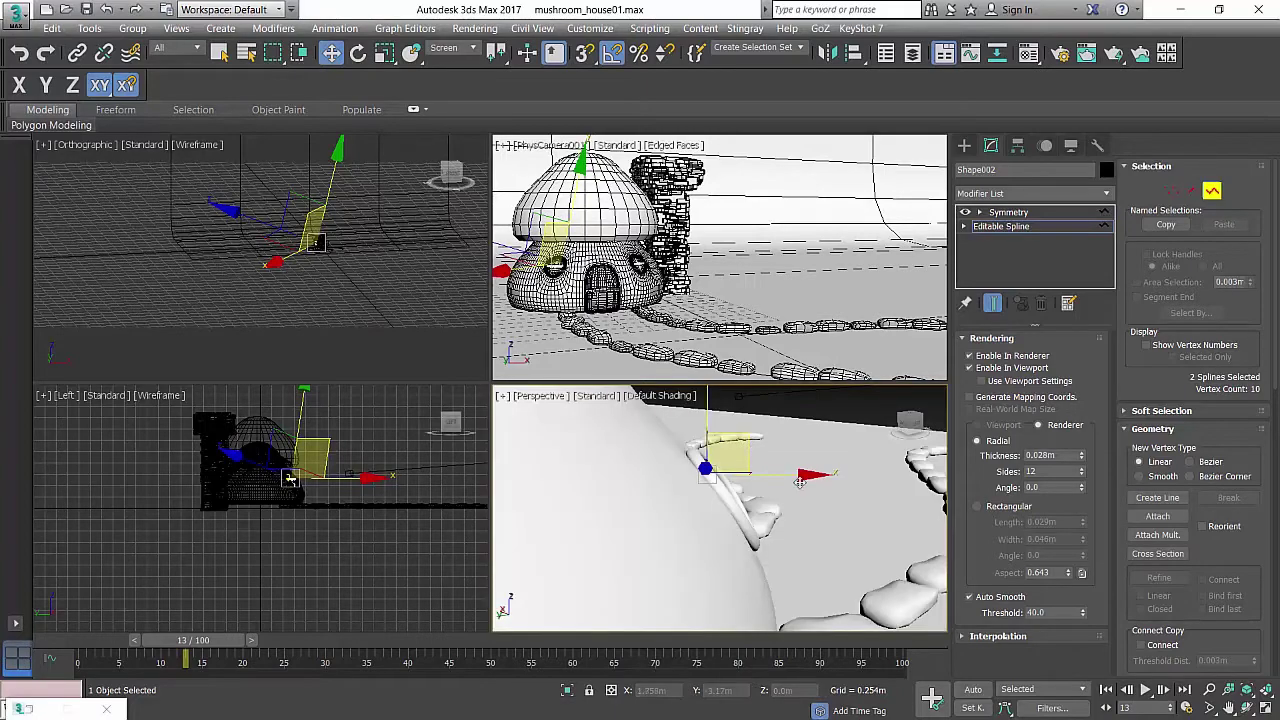
# Fine-tune the crossbar splines' position so they sit in front of the pane, and leave spline editing.
pyautogui.moveTo(794, 478)
pyautogui.keyDown('alt'); pyautogui.mouseDown(button='middle')
pyautogui.moveTo(680, 496)
pyautogui.moveTo(786, 482)
pyautogui.mouseUp(button='middle'); pyautogui.keyUp('alt')
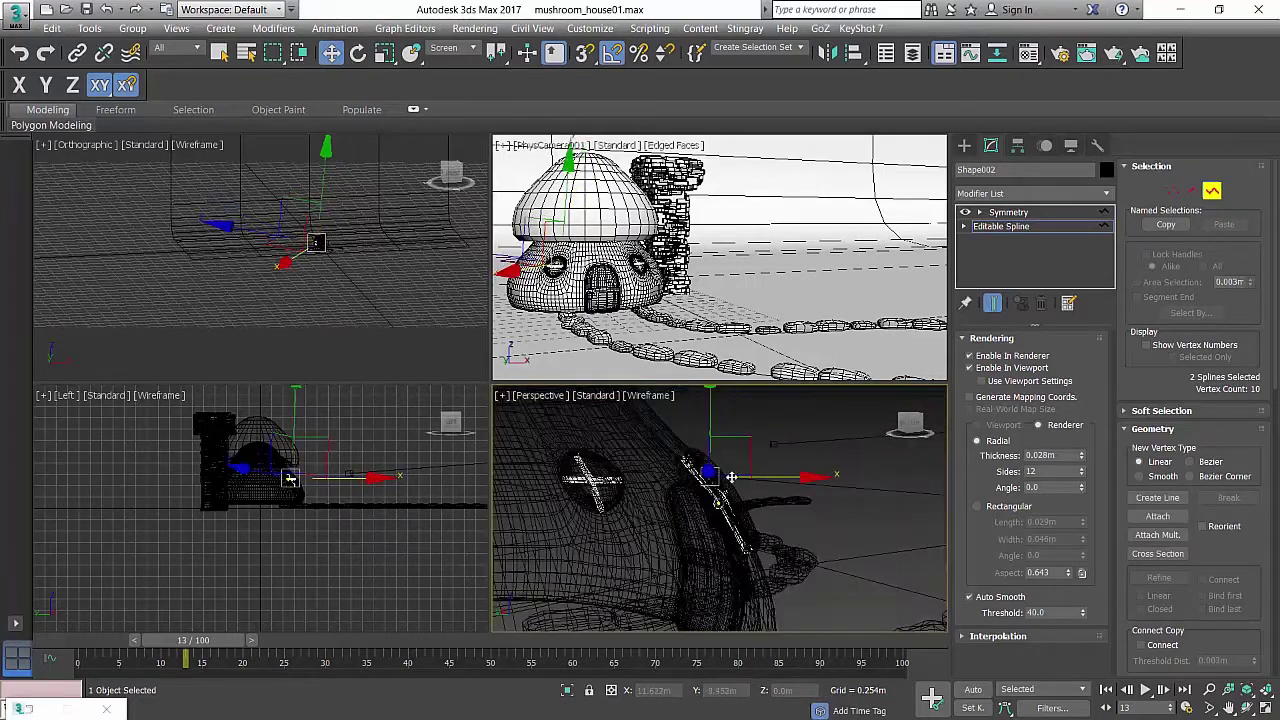
pyautogui.keyDown('alt'); pyautogui.moveTo(731, 477); pyautogui.dragTo(738, 470, button='middle'); pyautogui.keyUp('alt')
pyautogui.moveTo(751, 455); pyautogui.dragTo(754, 453)
pyautogui.press('F3')
pyautogui.moveTo(752, 456)
pyautogui.keyDown('alt'); pyautogui.mouseDown(button='middle')
pyautogui.moveTo(716, 487)
pyautogui.moveTo(657, 498)
pyautogui.mouseUp(button='middle'); pyautogui.keyUp('alt')
pyautogui.click(1001, 226)
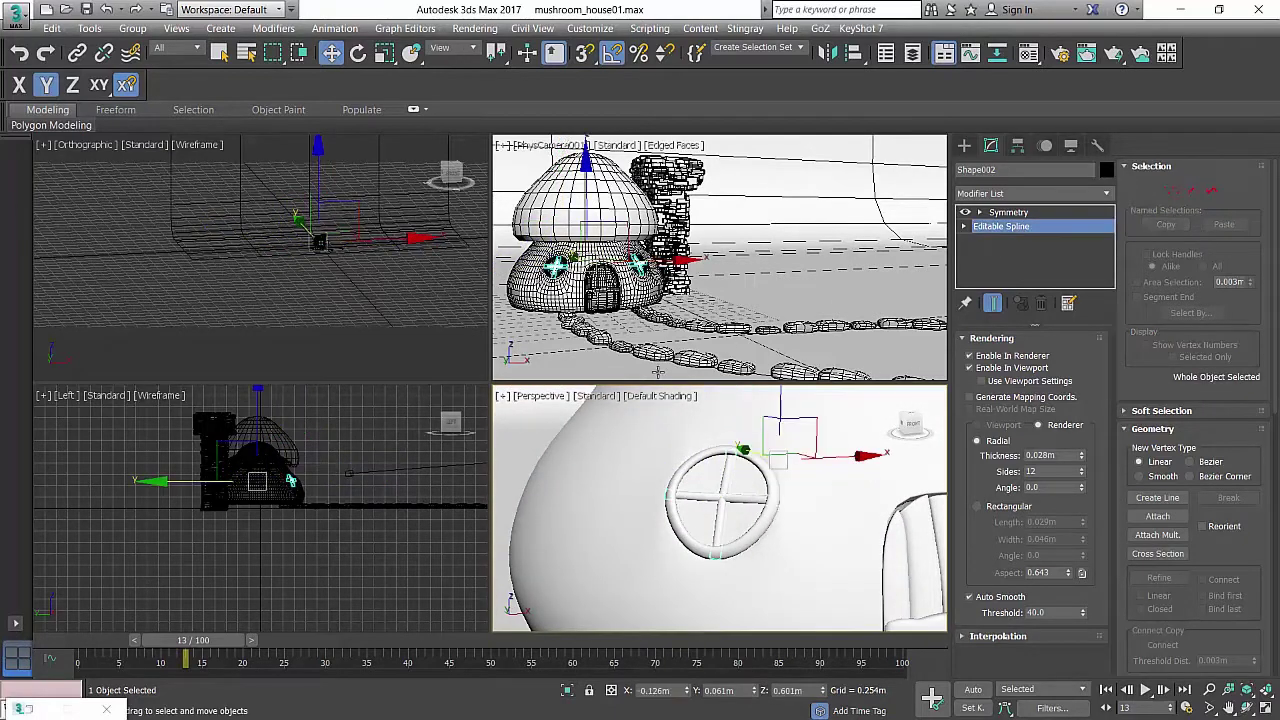
pyautogui.scroll(-10, 743, 476)
pyautogui.scroll(-5, 743, 476)
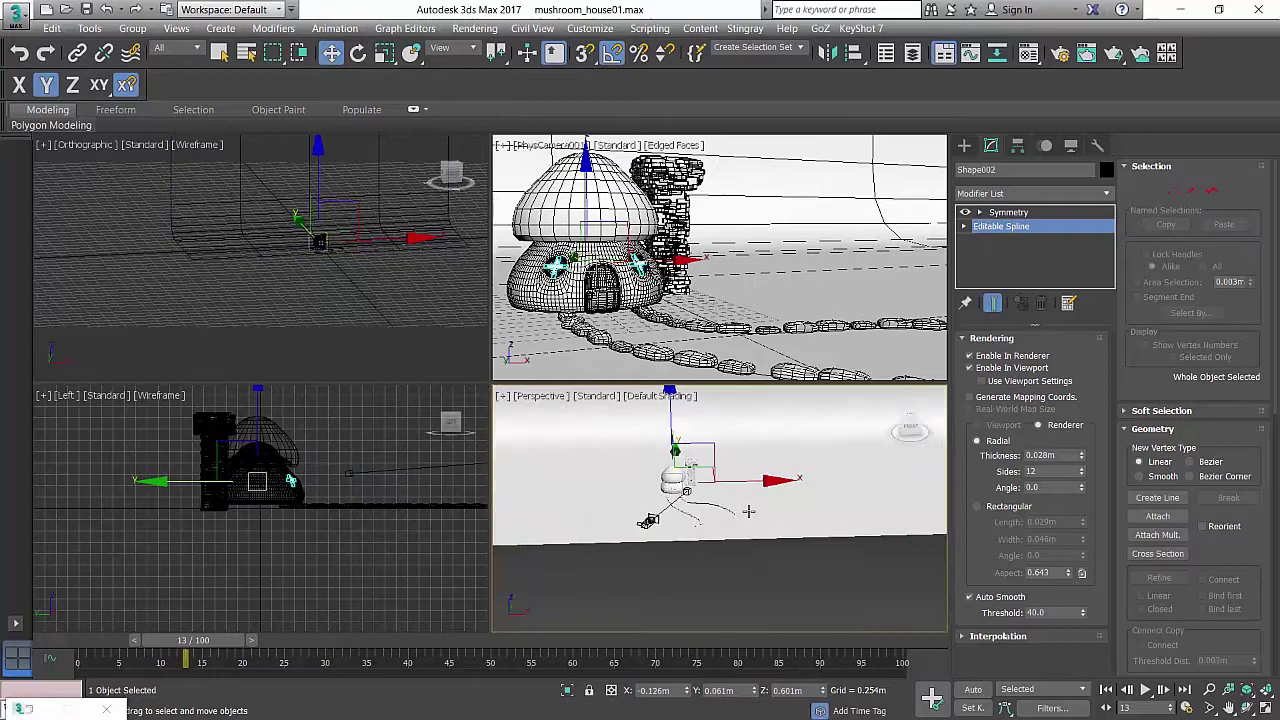
# Create a standard Skylight on the ground beside the mushroom house in the perspective view and open its parameters for editing.
pyautogui.click(964, 146)
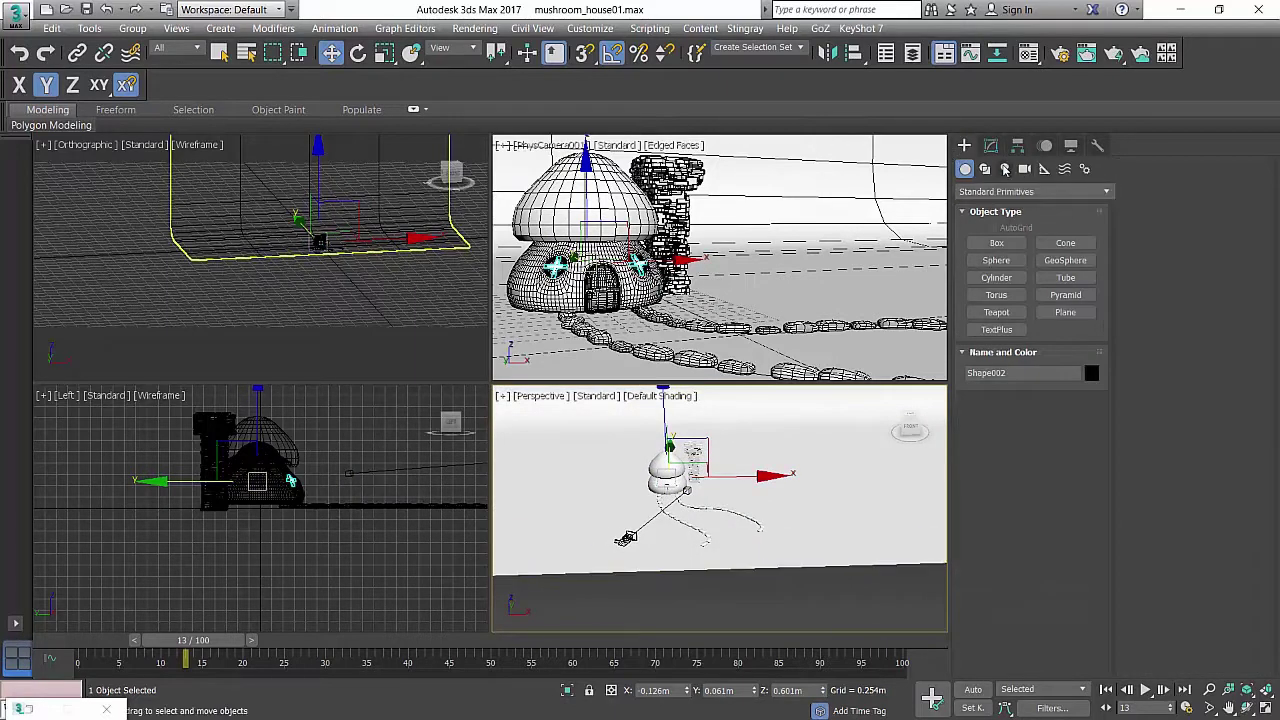
pyautogui.click(1005, 169)
pyautogui.click(1030, 191)
pyautogui.click(1012, 218)
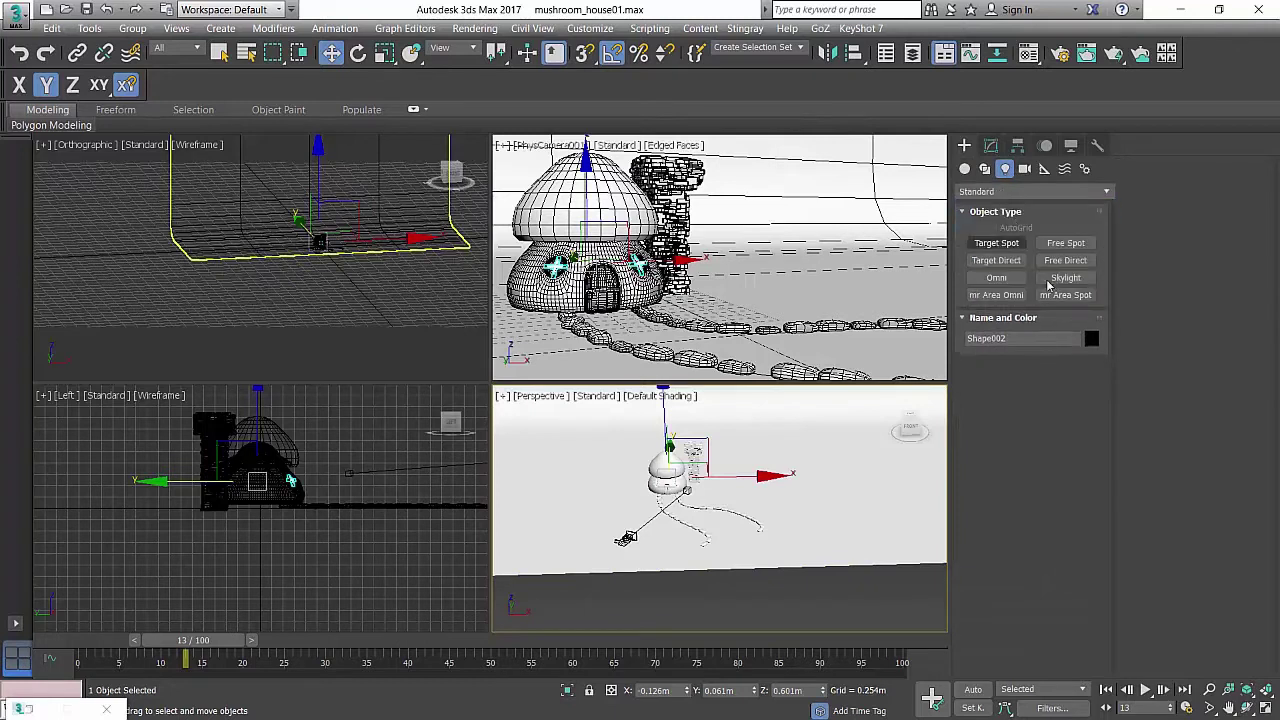
pyautogui.click(1064, 278)
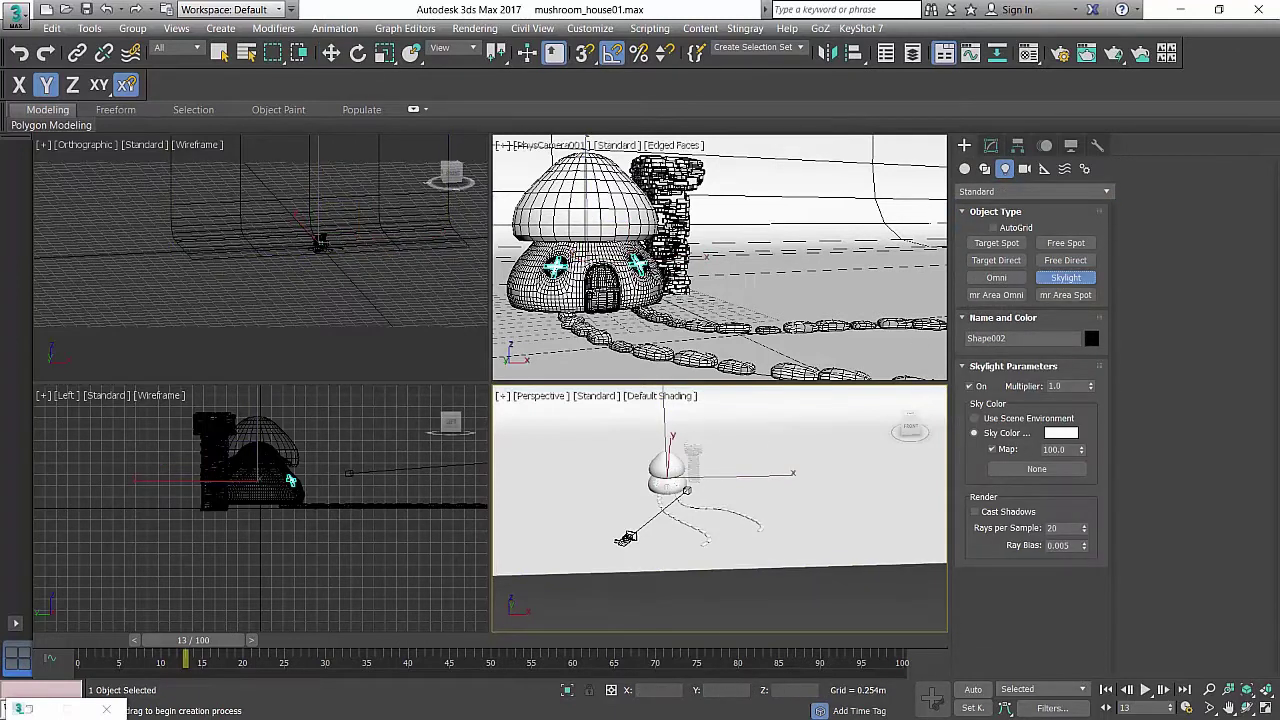
pyautogui.moveTo(771, 464); pyautogui.dragTo(724, 491, button='middle')
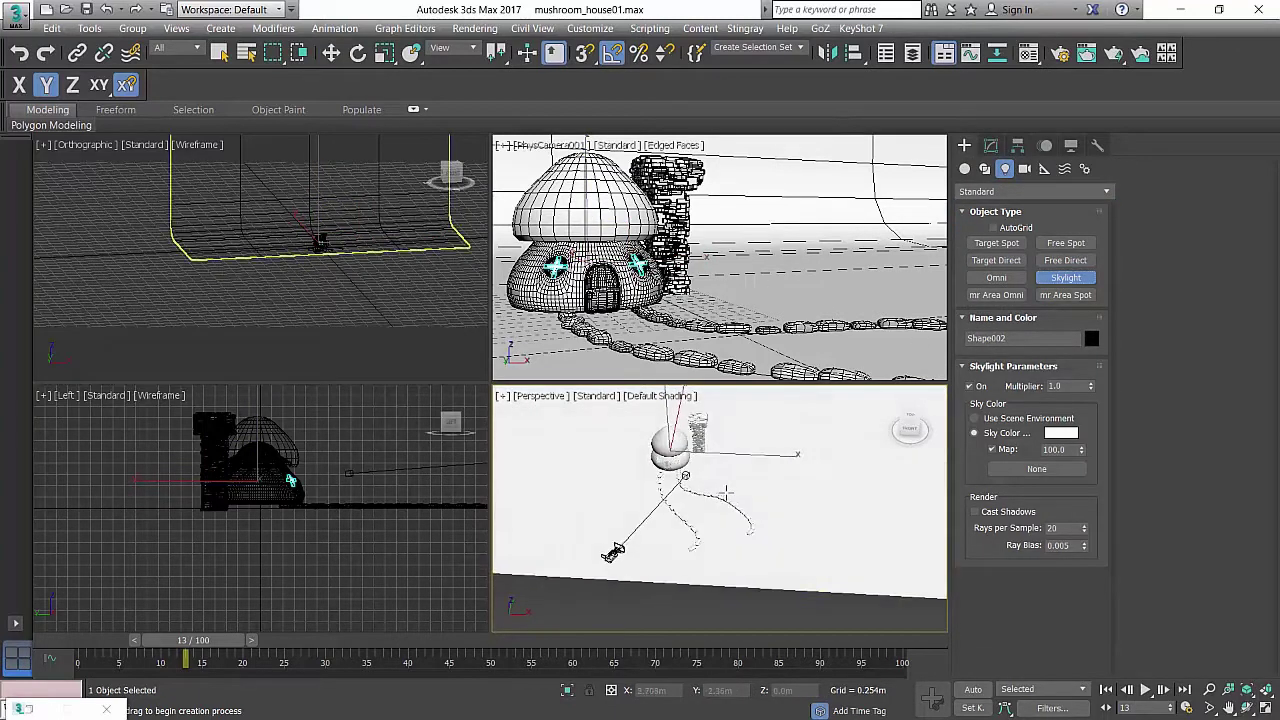
pyautogui.scroll(1, 735, 488)
pyautogui.click(749, 481)
pyautogui.press('w')
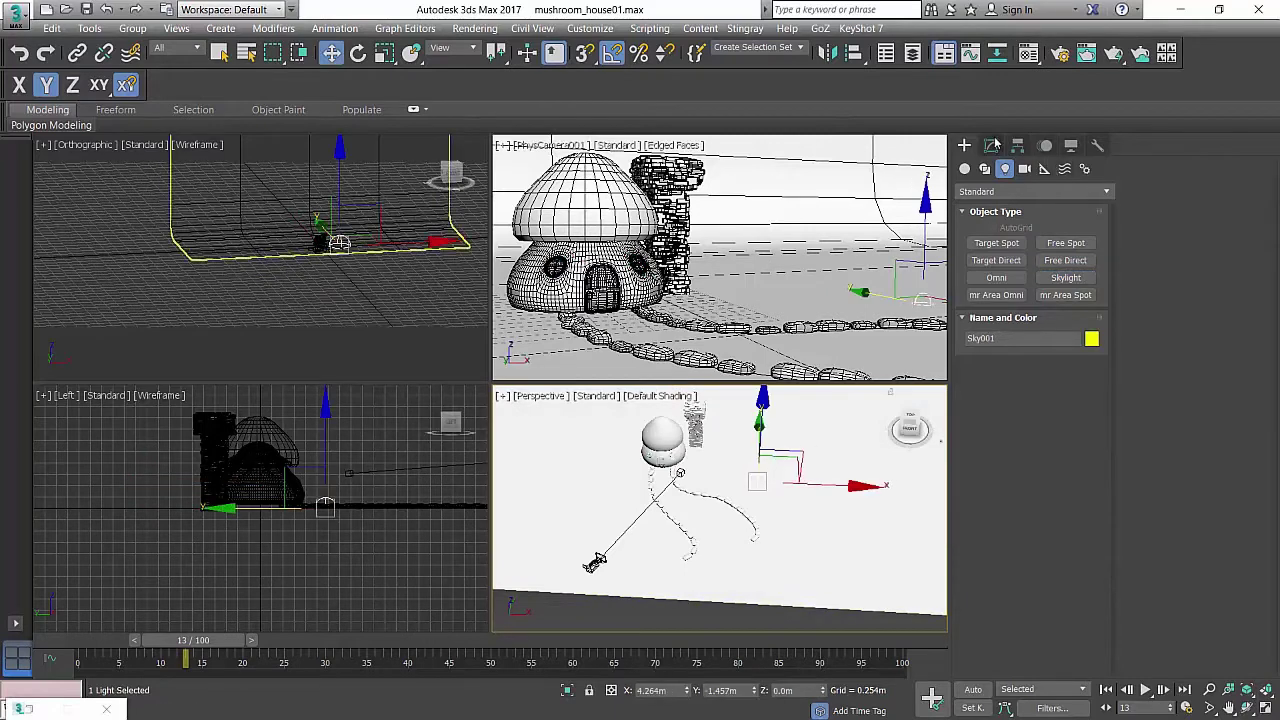
pyautogui.click(990, 145)
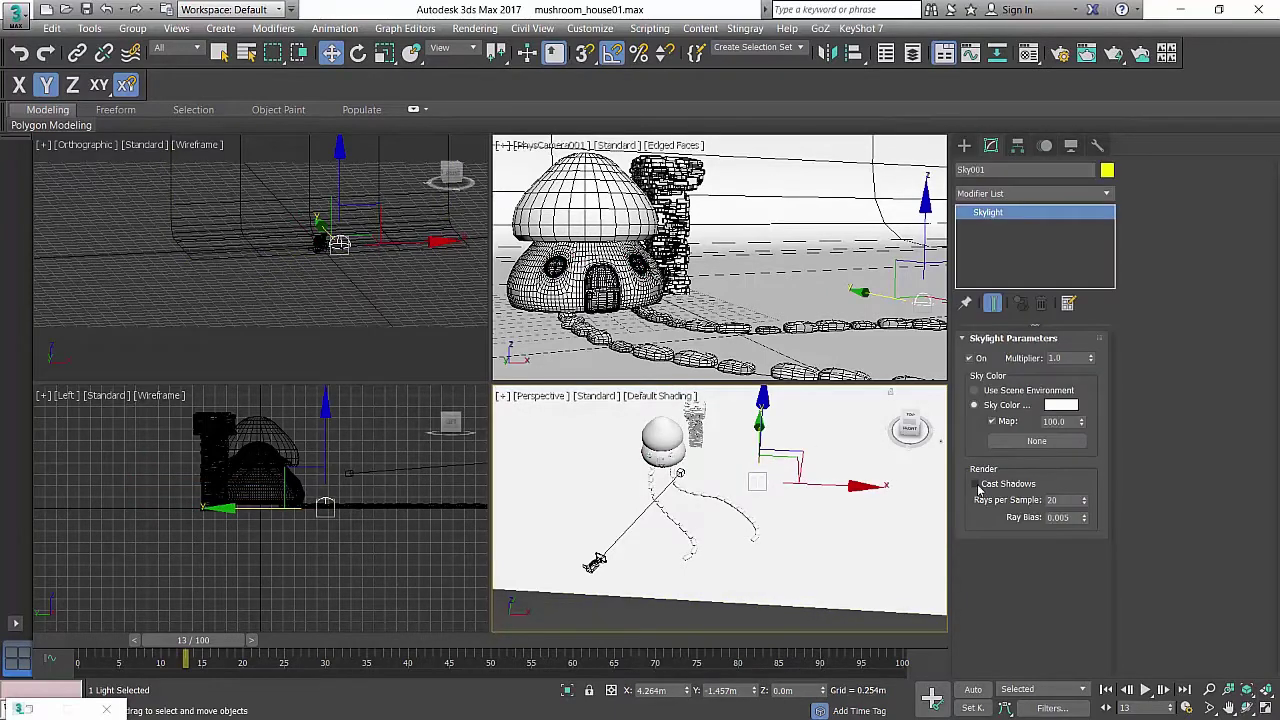
# Activate the camera view and save the scene under the new file name mushroom_house02.
pyautogui.click(729, 261)
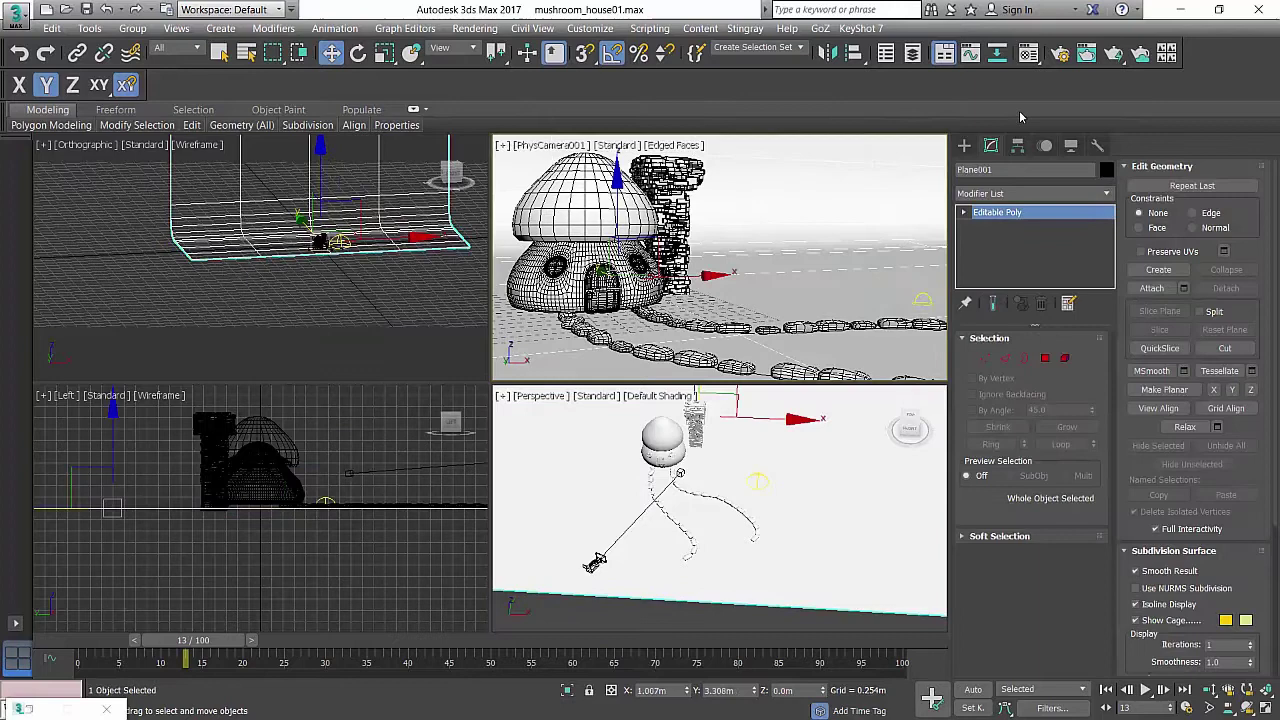
pyautogui.click(16, 20)
pyautogui.click(45, 206)
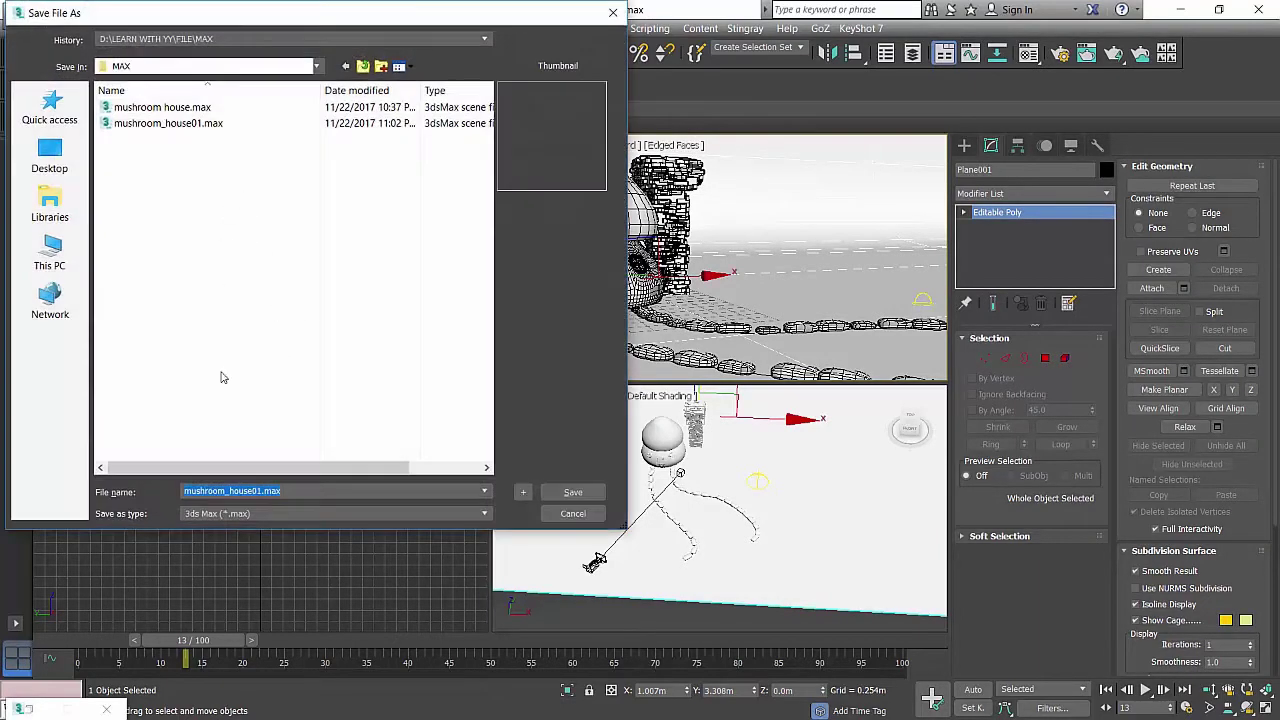
pyautogui.click(297, 490)
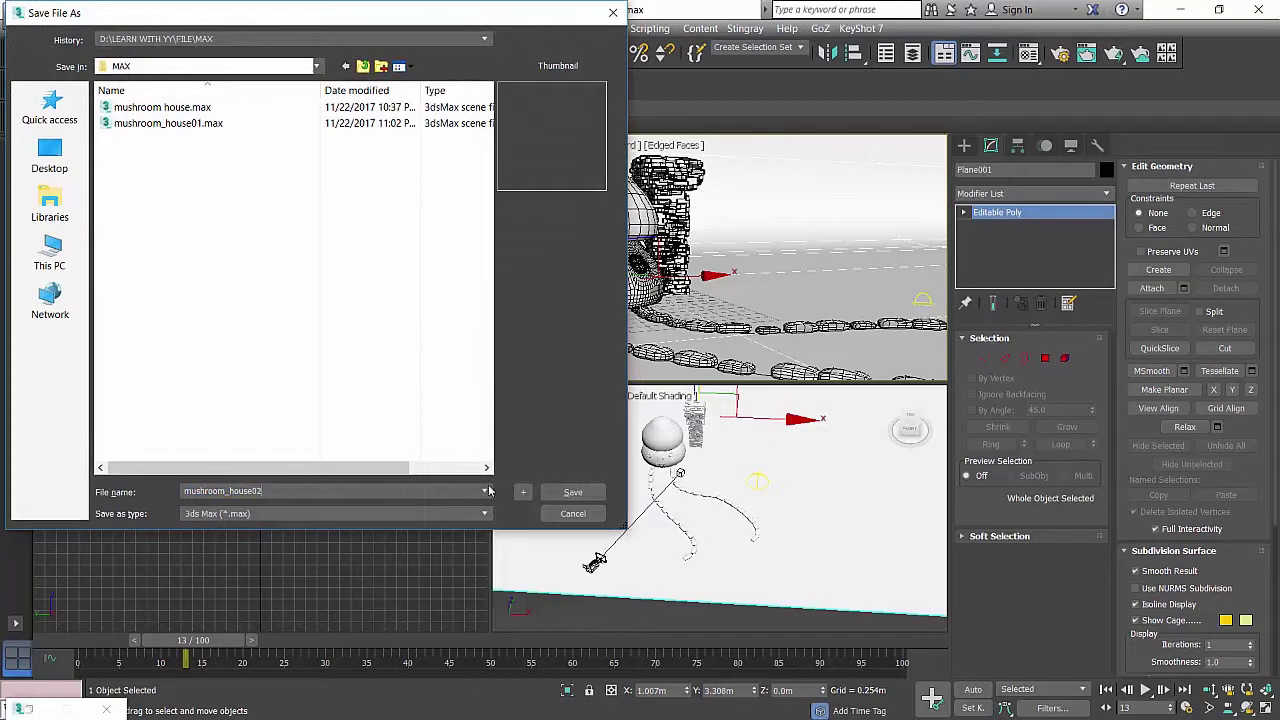
pyautogui.click(572, 491)
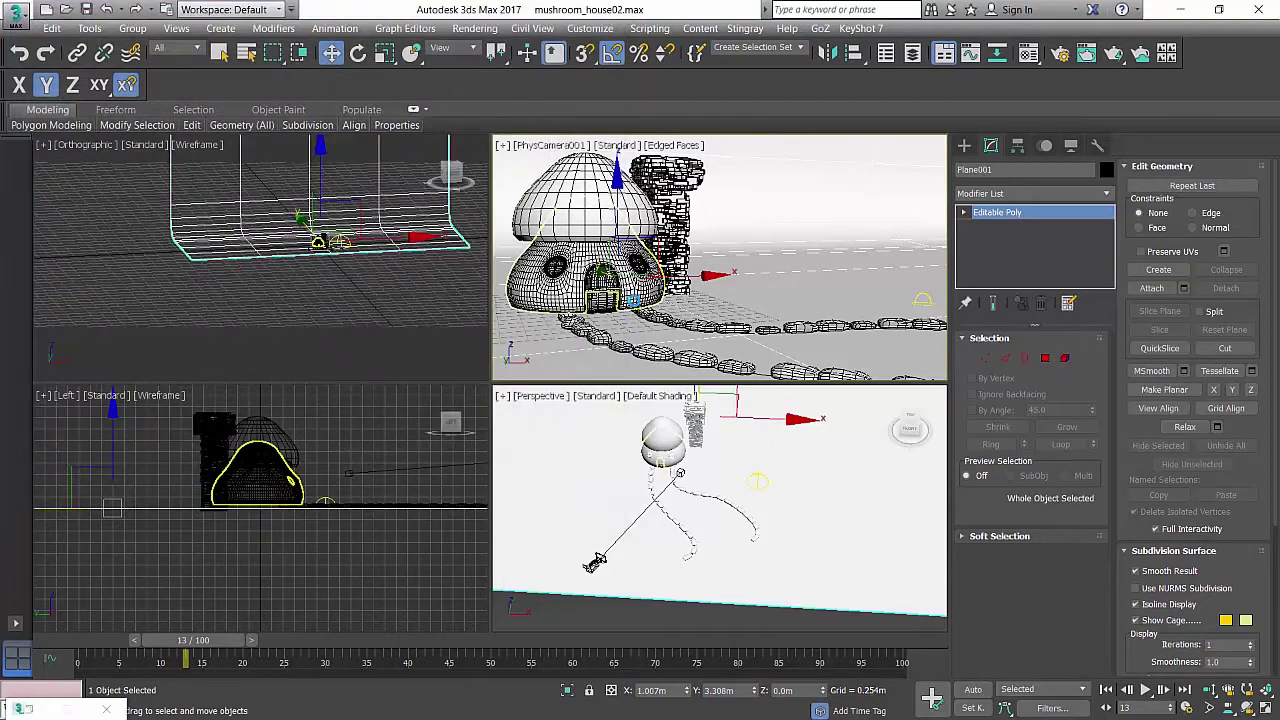
# Set the render output size to 1280 by 720 in the Render Setup.
pyautogui.click(1060, 56)
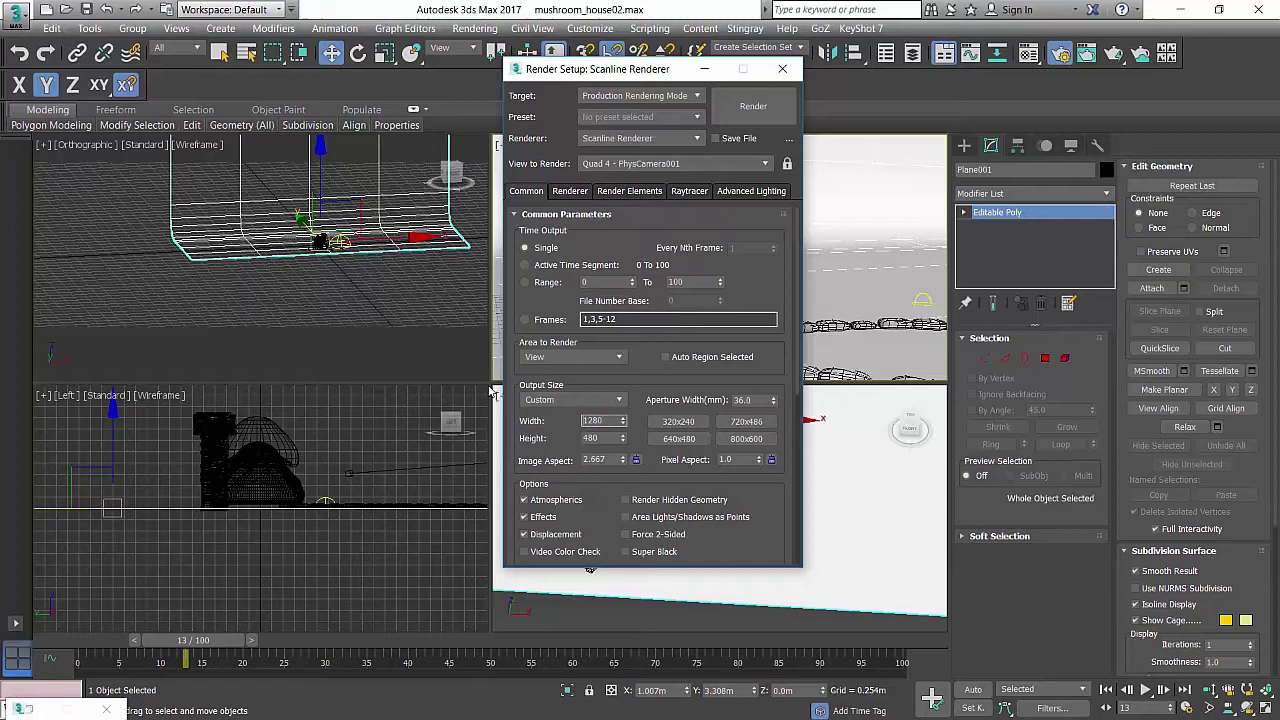
pyautogui.press('Tab')
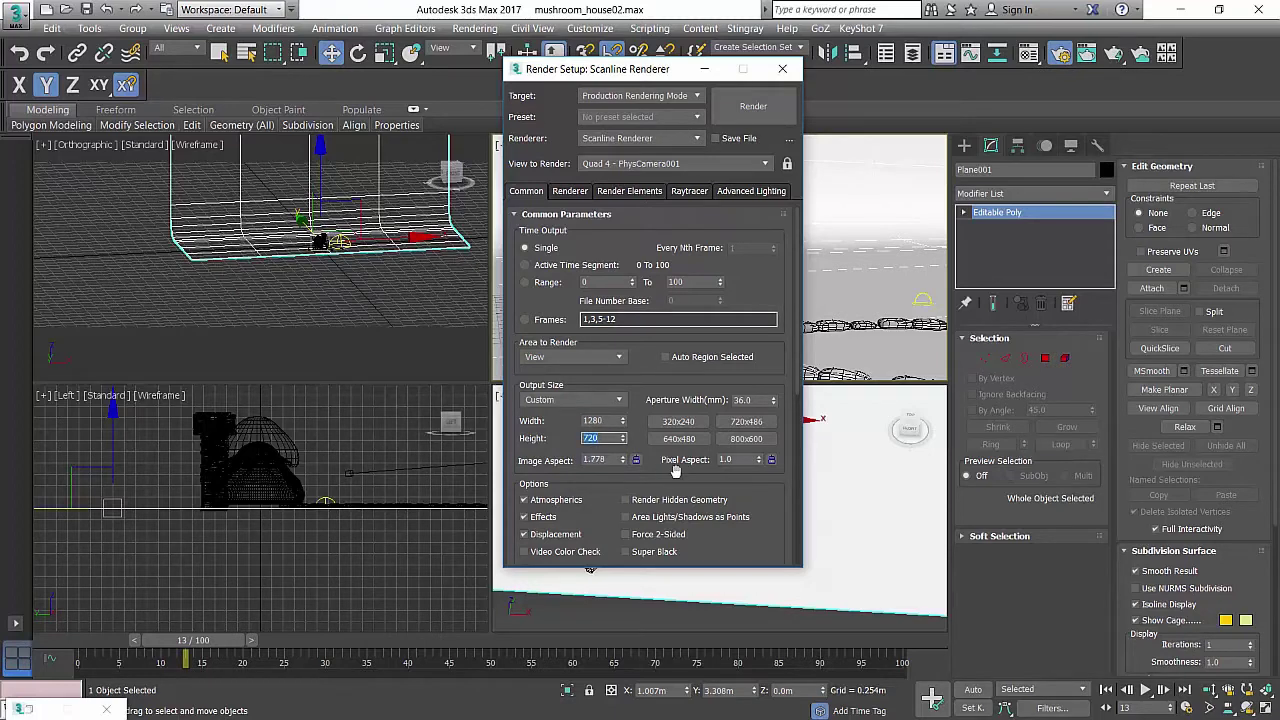
pyautogui.scroll(-10, 744, 537)
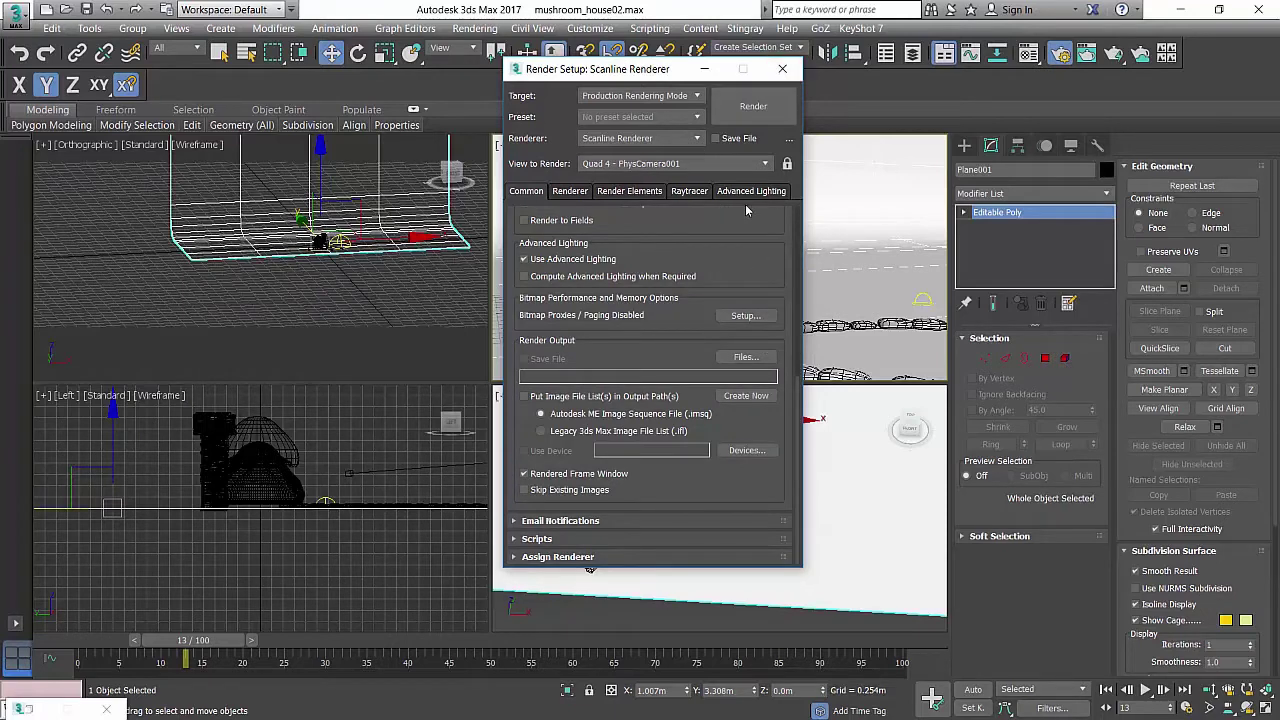
# Set the Scanline Renderer's antialiasing filter to Catmull-Rom.
pyautogui.click(578, 192)
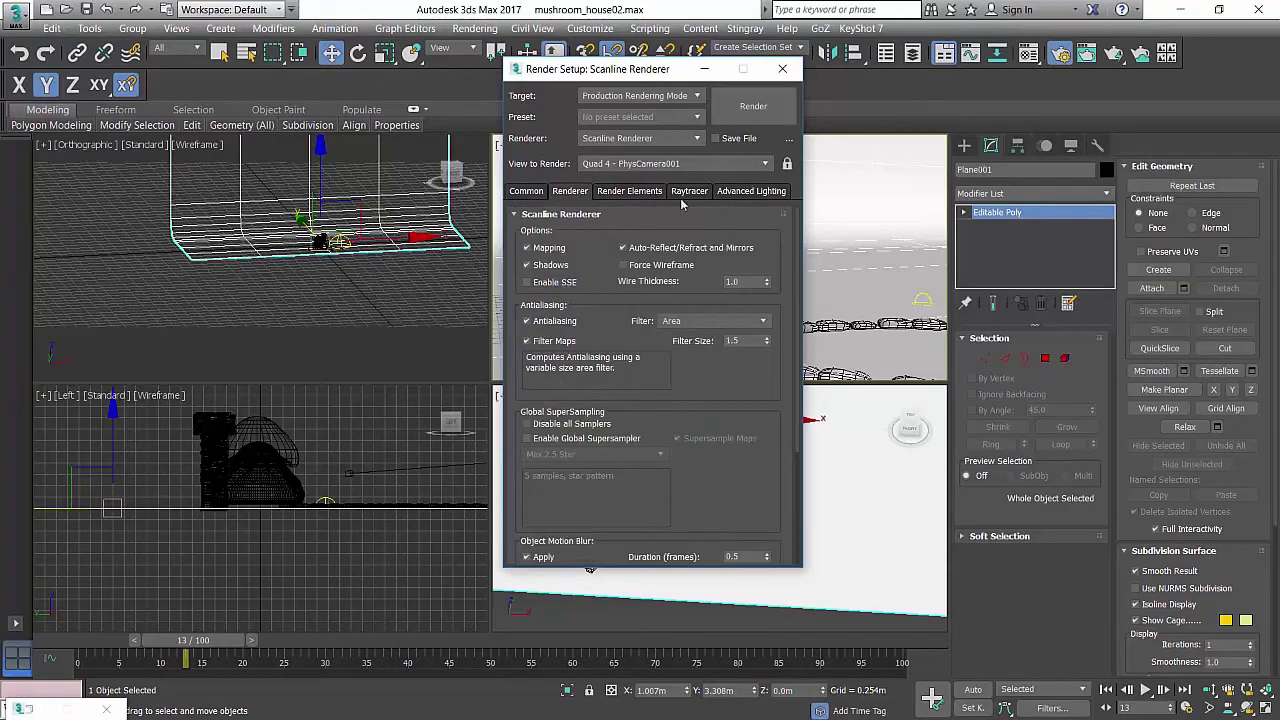
pyautogui.click(685, 322)
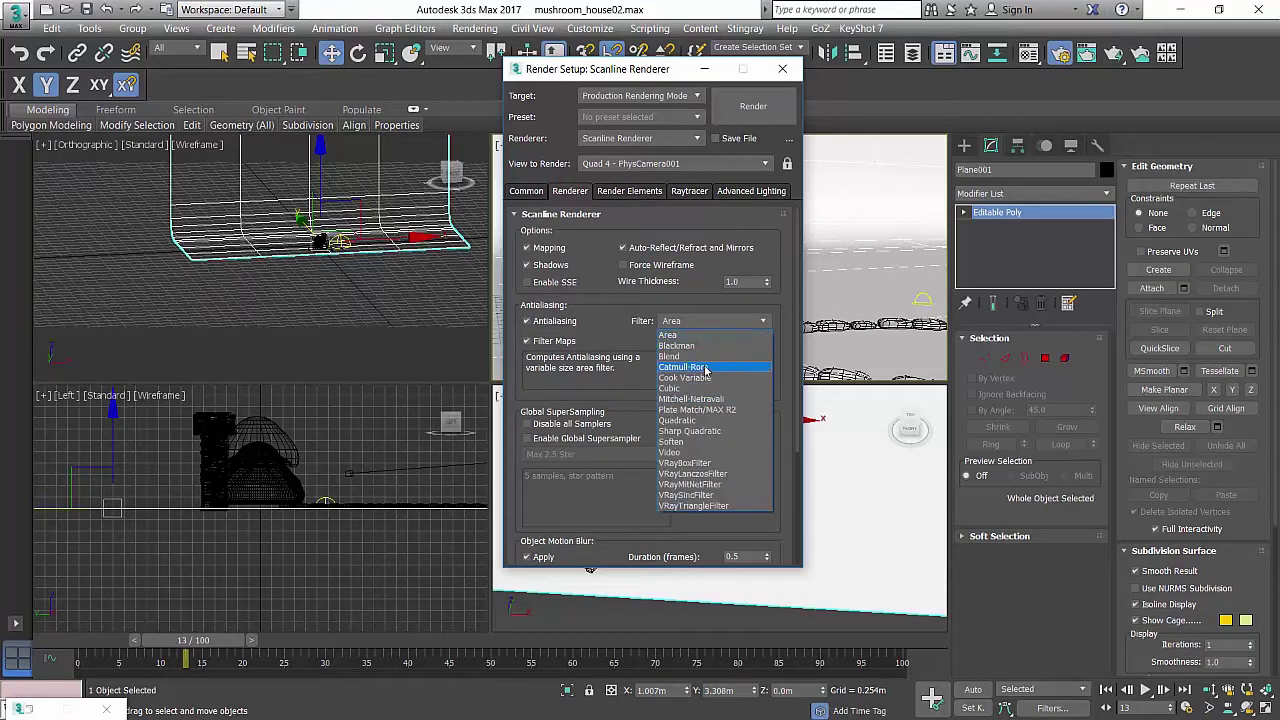
pyautogui.click(700, 367)
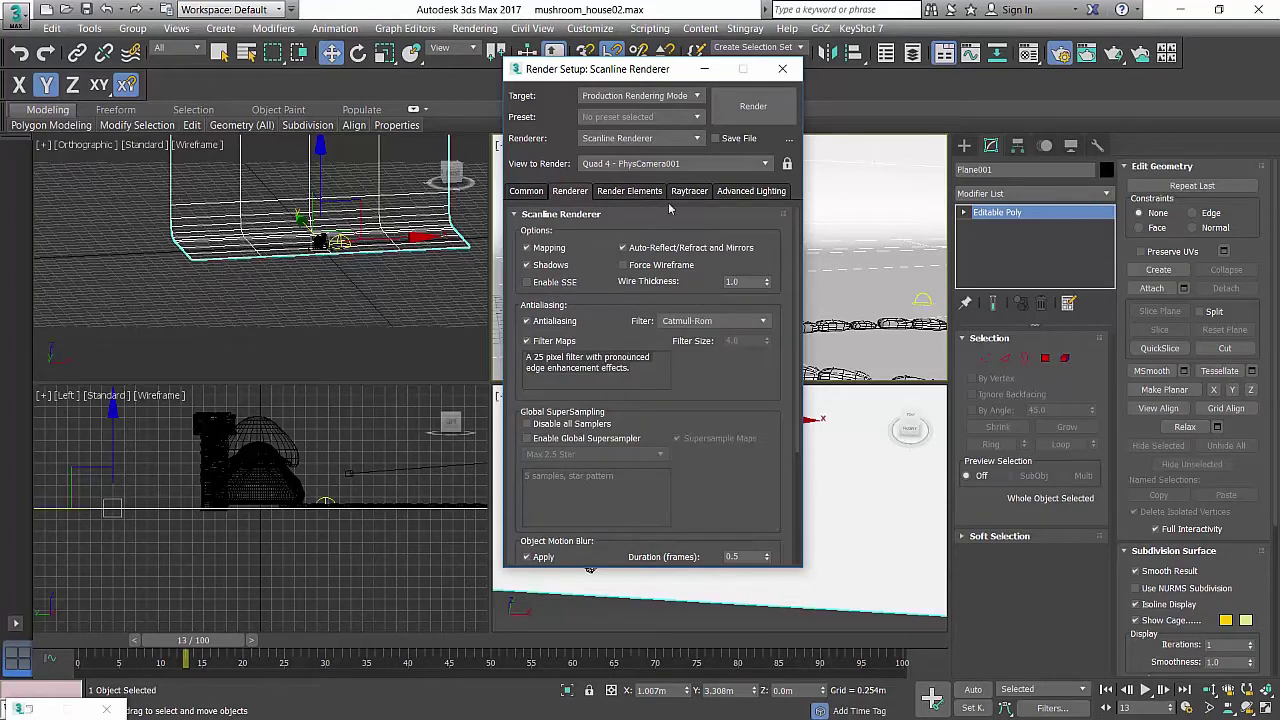
# Maximize the camera view and render it.
pyautogui.moveTo(662, 70); pyautogui.dragTo(249, 90)
pyautogui.hotkey('alt', 'w')
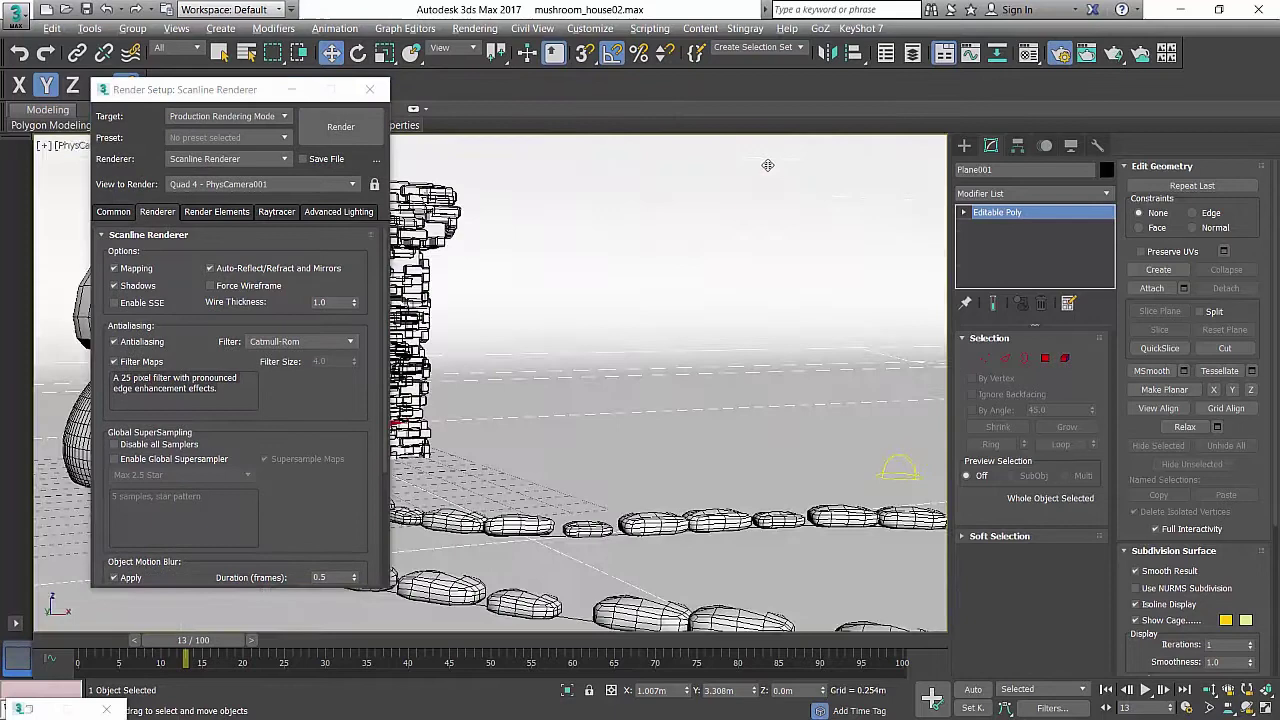
pyautogui.click(337, 136)
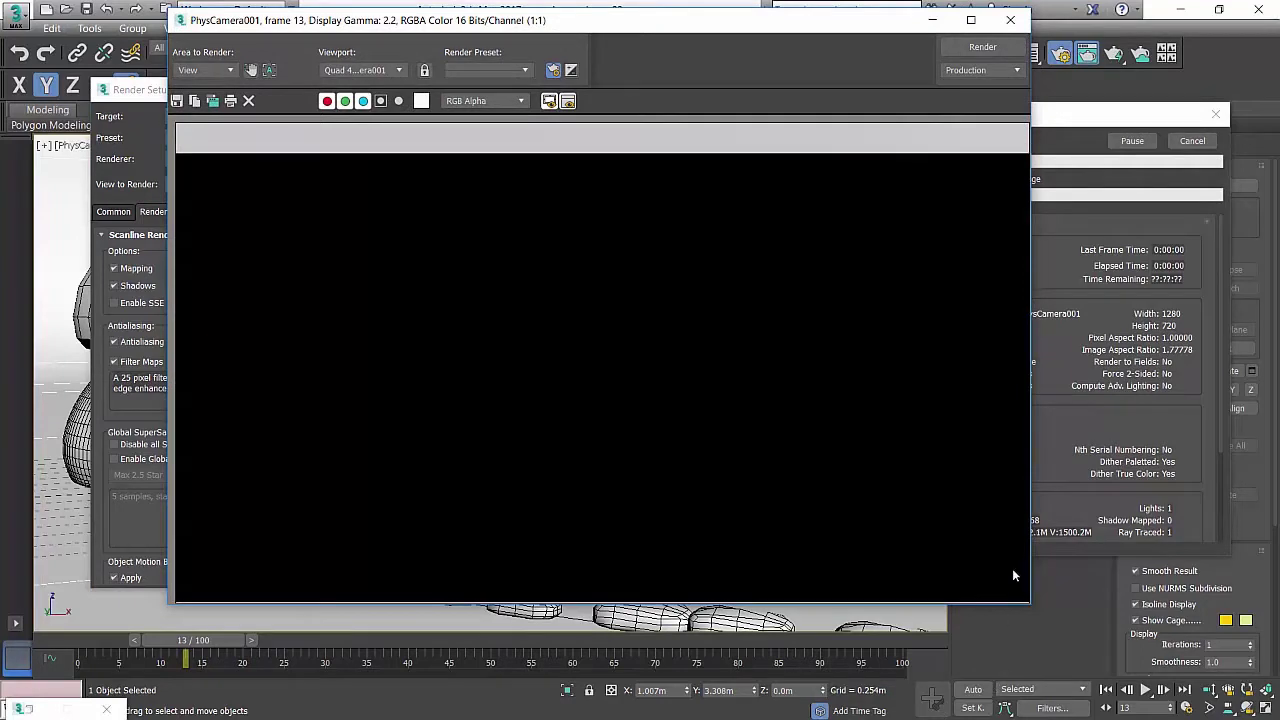
pyautogui.press('super')
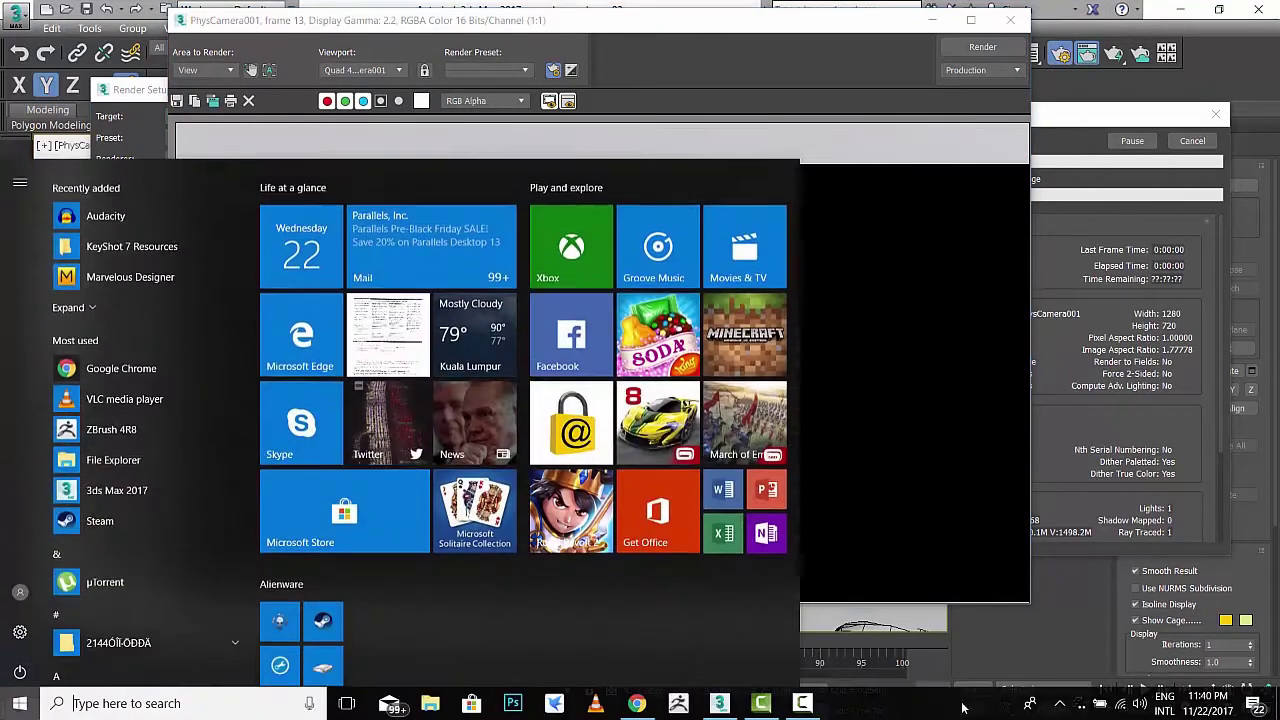
pyautogui.click(761, 703)
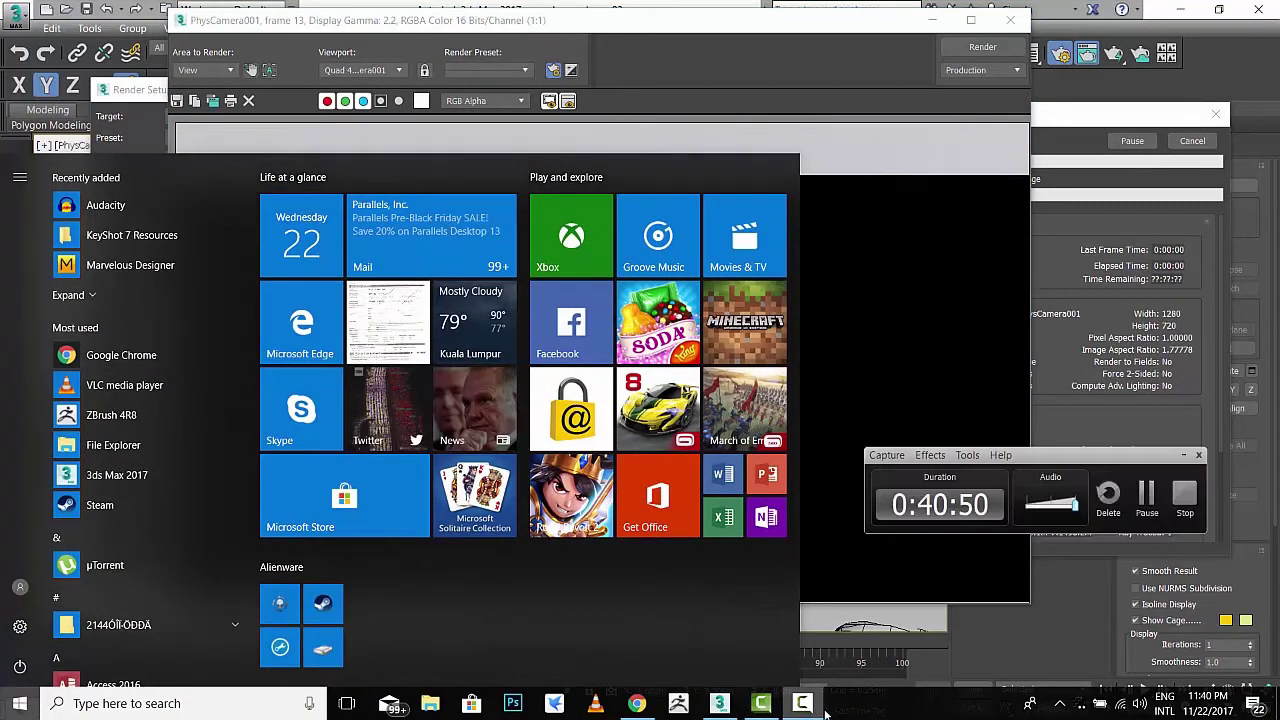
pyautogui.click(1140, 507)
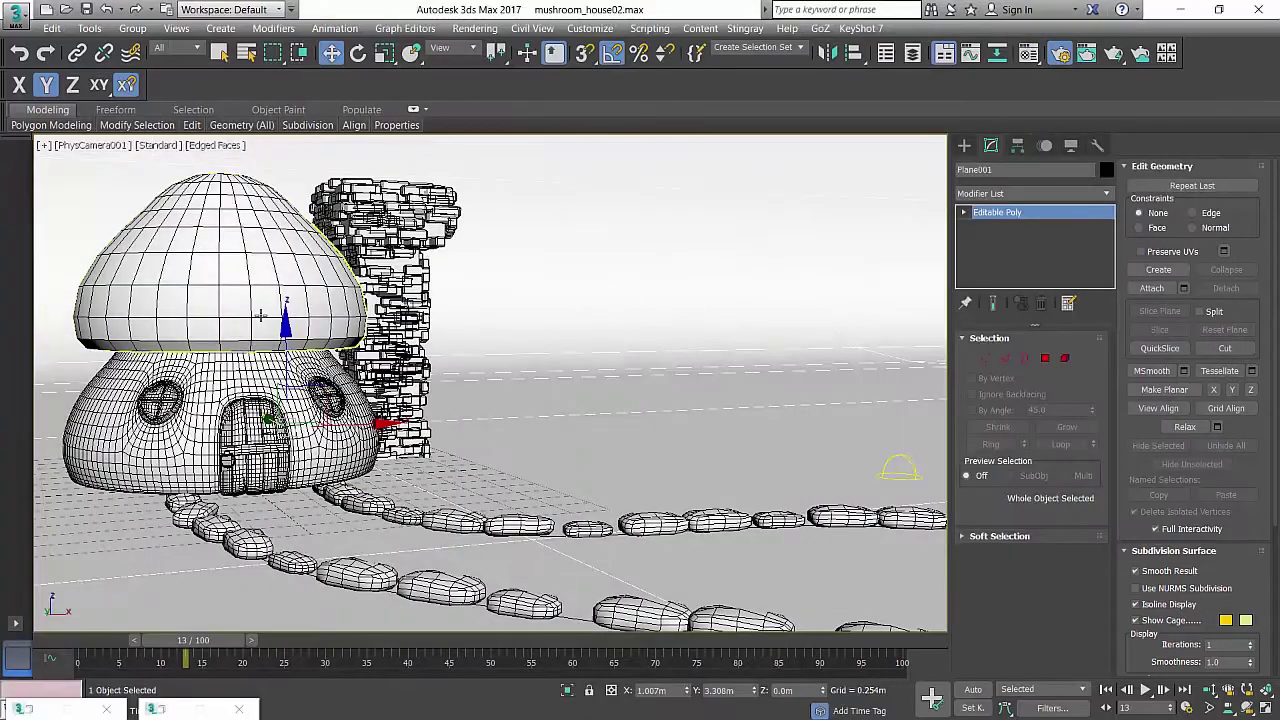
# Select the mushroom cap together with the underside piece inside it and isolate both objects, showing the perspective view in wireframe.
pyautogui.click(269, 330)
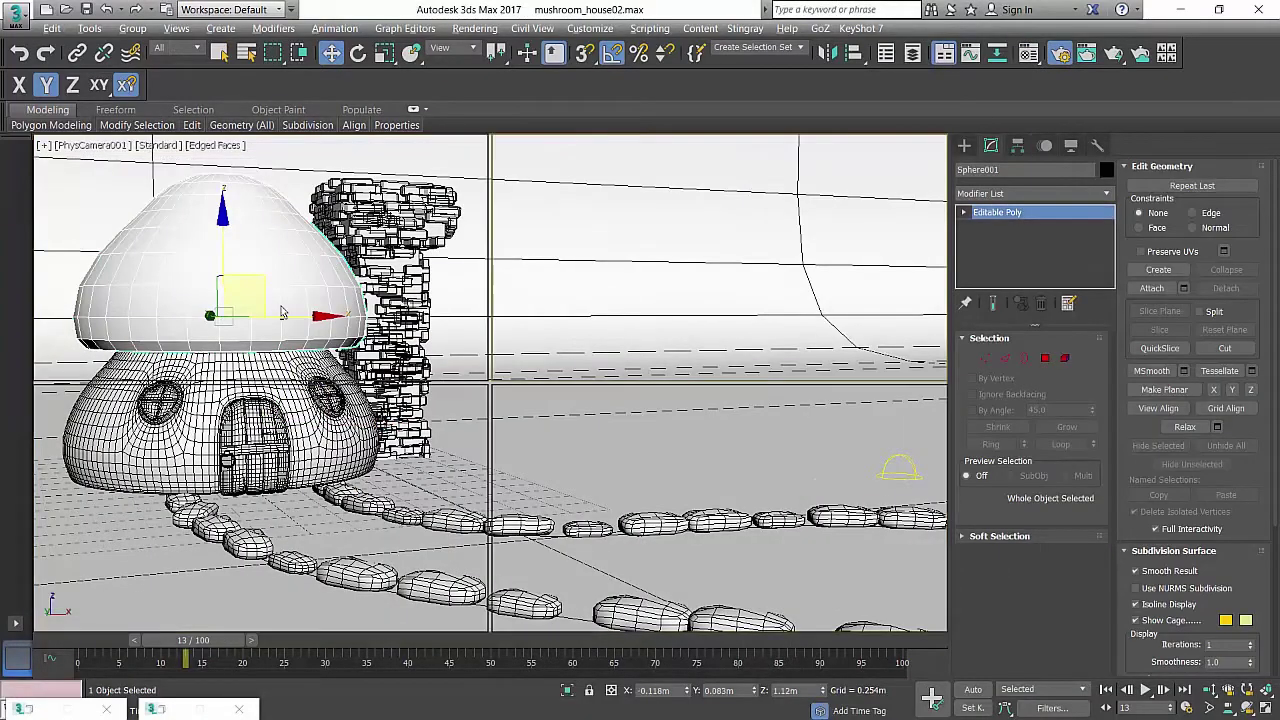
pyautogui.hotkey('alt', 'w')
pyautogui.scroll(5, 667, 461)
pyautogui.keyDown('alt'); pyautogui.moveTo(668, 530); pyautogui.dragTo(677, 494, button='middle'); pyautogui.keyUp('alt')
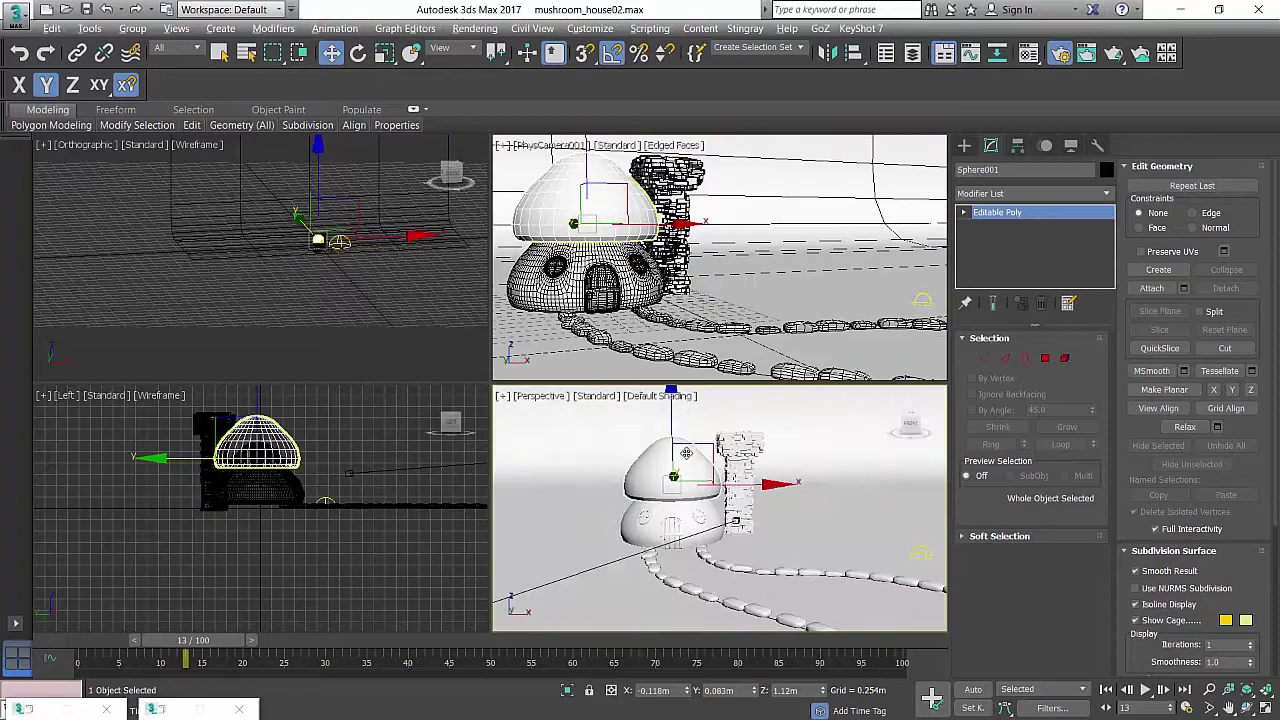
pyautogui.scroll(5, 676, 505)
pyautogui.keyDown('alt'); pyautogui.moveTo(657, 562); pyautogui.dragTo(676, 530, button='middle'); pyautogui.keyUp('alt')
pyautogui.press('F4')
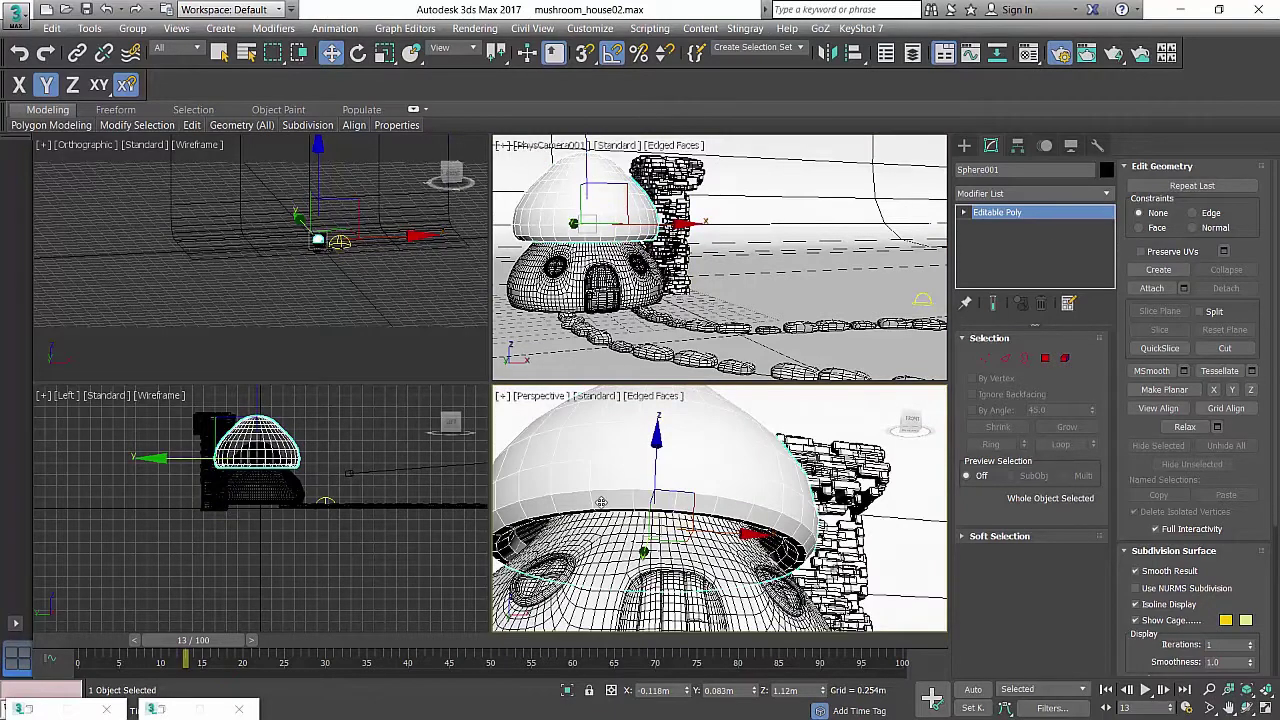
pyautogui.press('F3')
pyautogui.keyDown('ctrl'); pyautogui.click(530, 528); pyautogui.keyUp('ctrl')
pyautogui.scroll(-4, 674, 494)
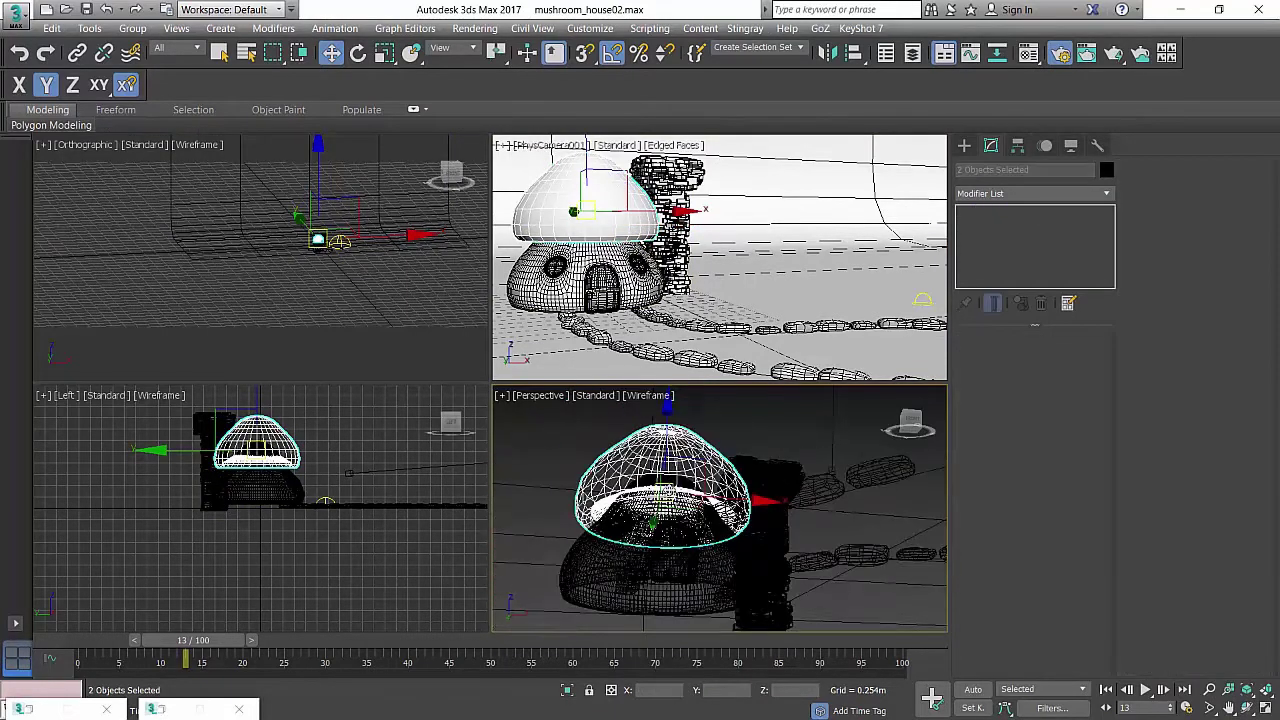
pyautogui.hotkey('alt', 'q')
pyautogui.keyDown('alt'); pyautogui.moveTo(719, 462); pyautogui.dragTo(715, 499, button='middle'); pyautogui.keyUp('alt')
pyautogui.scroll(3, 716, 499)
pyautogui.moveTo(760, 537); pyautogui.dragTo(757, 509, button='middle')
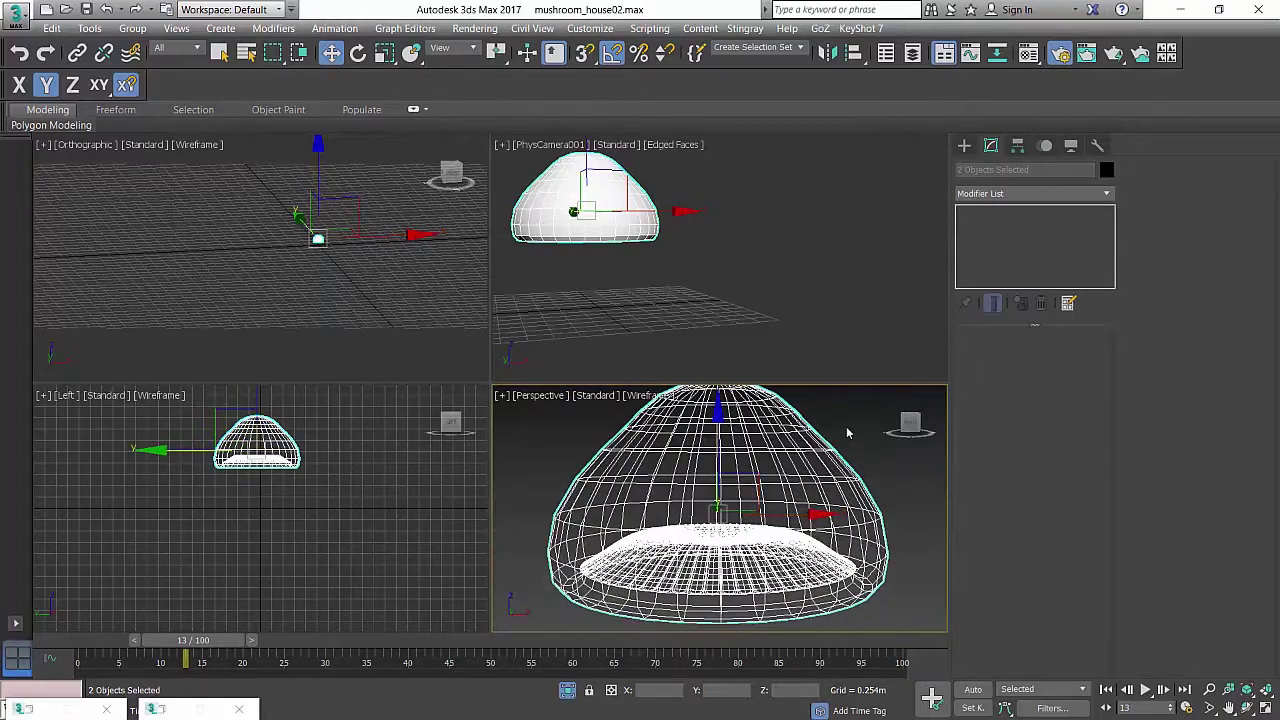
# Apply a TurboSmooth modifier to the outer mushroom cap only.
pyautogui.click(848, 434)
pyautogui.click(795, 457)
pyautogui.click(1017, 196)
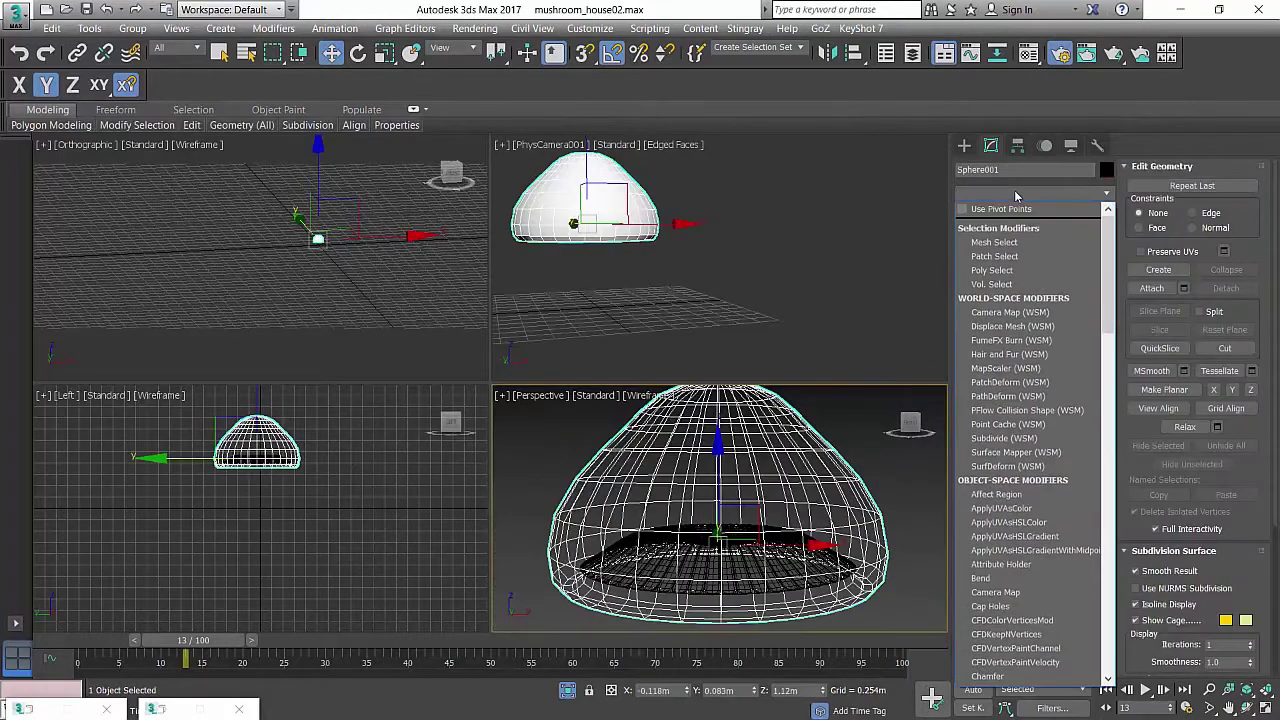
pyautogui.write('tu')
pyautogui.press('Return')
pyautogui.scroll(-3, 772, 486)
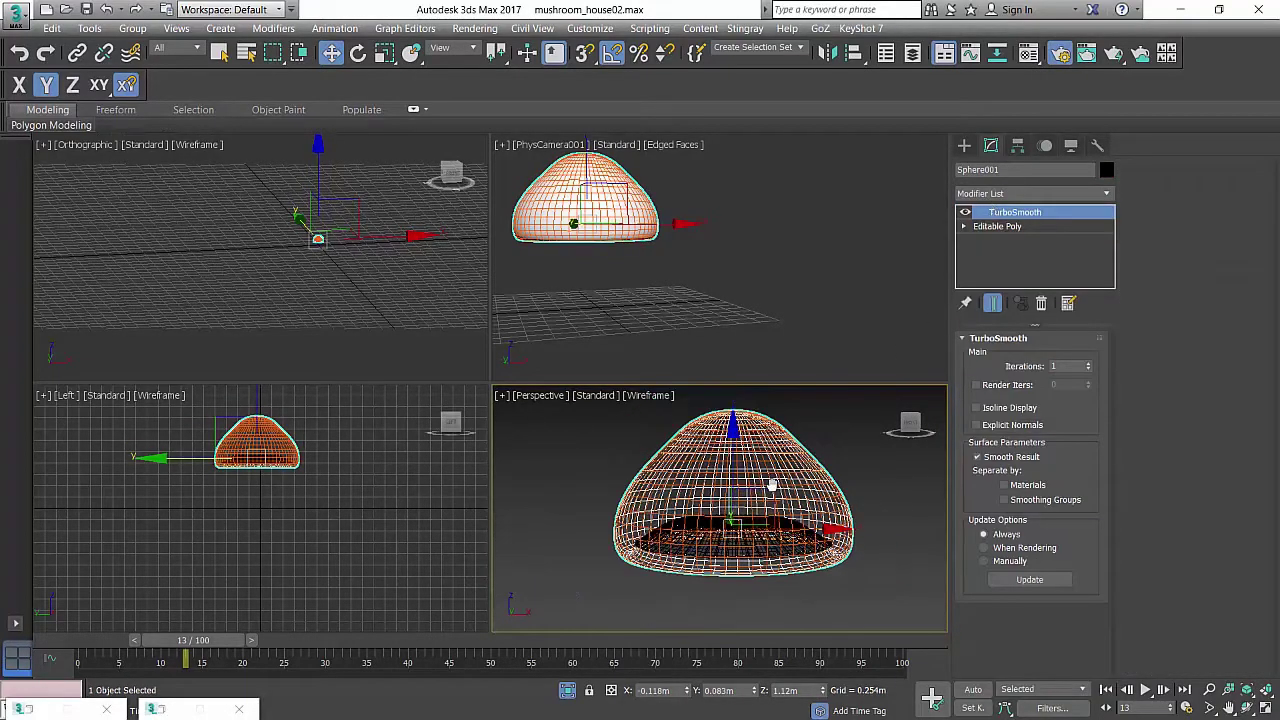
# Select both the cap and its underside piece and apply a shared FFD 4x4x4 modifier.
pyautogui.moveTo(835, 605); pyautogui.dragTo(688, 517)
pyautogui.keyDown('alt'); pyautogui.moveTo(692, 515); pyautogui.dragTo(748, 494, button='middle'); pyautogui.keyUp('alt')
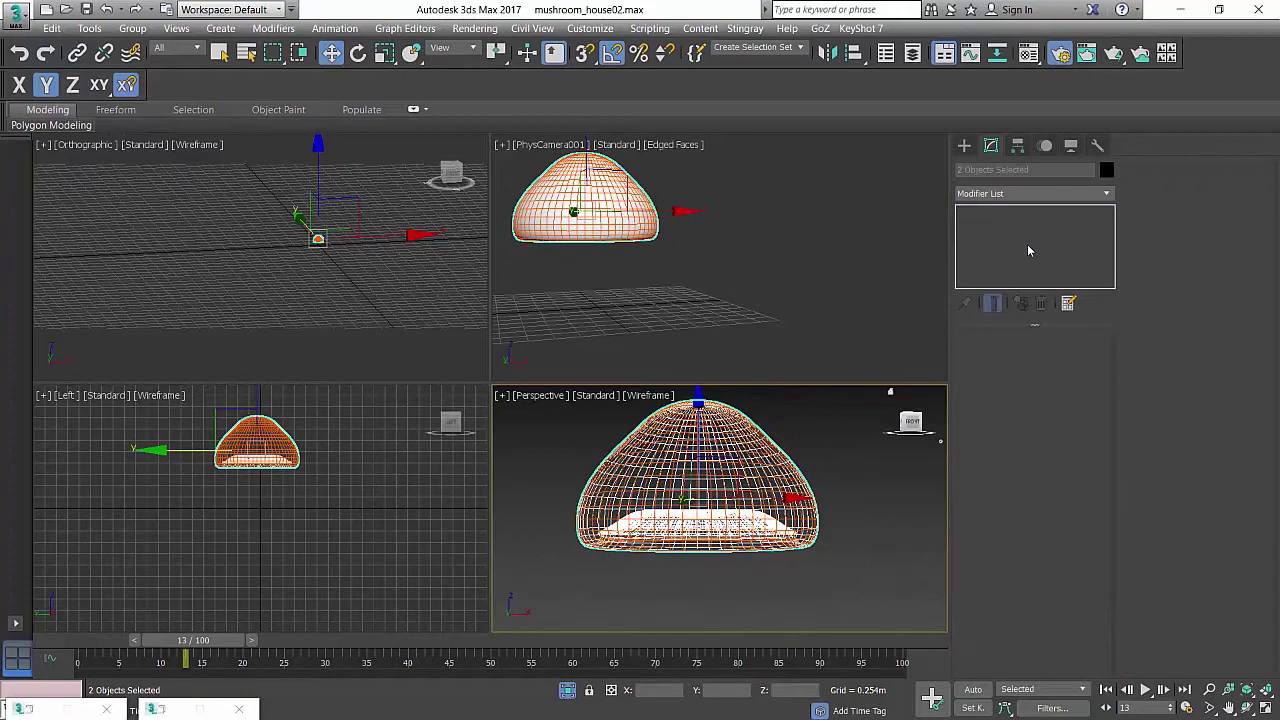
pyautogui.click(1006, 194)
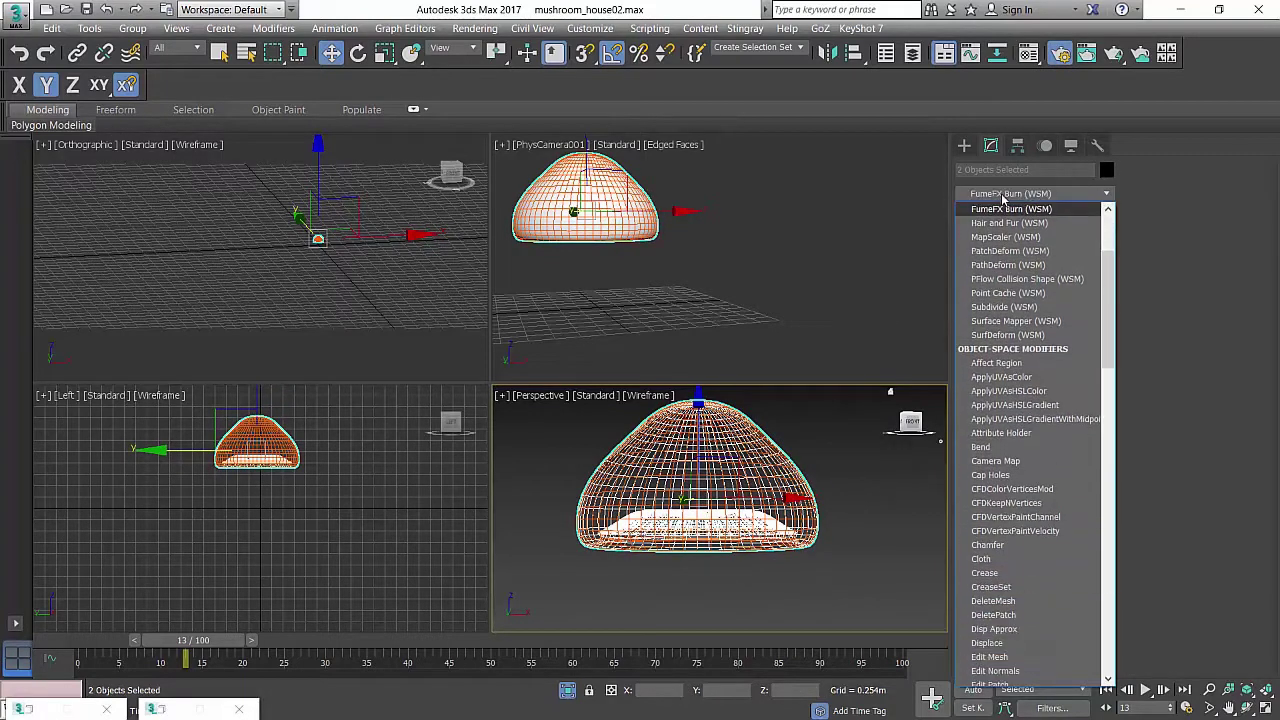
pyautogui.press('f')
pyautogui.press('f')
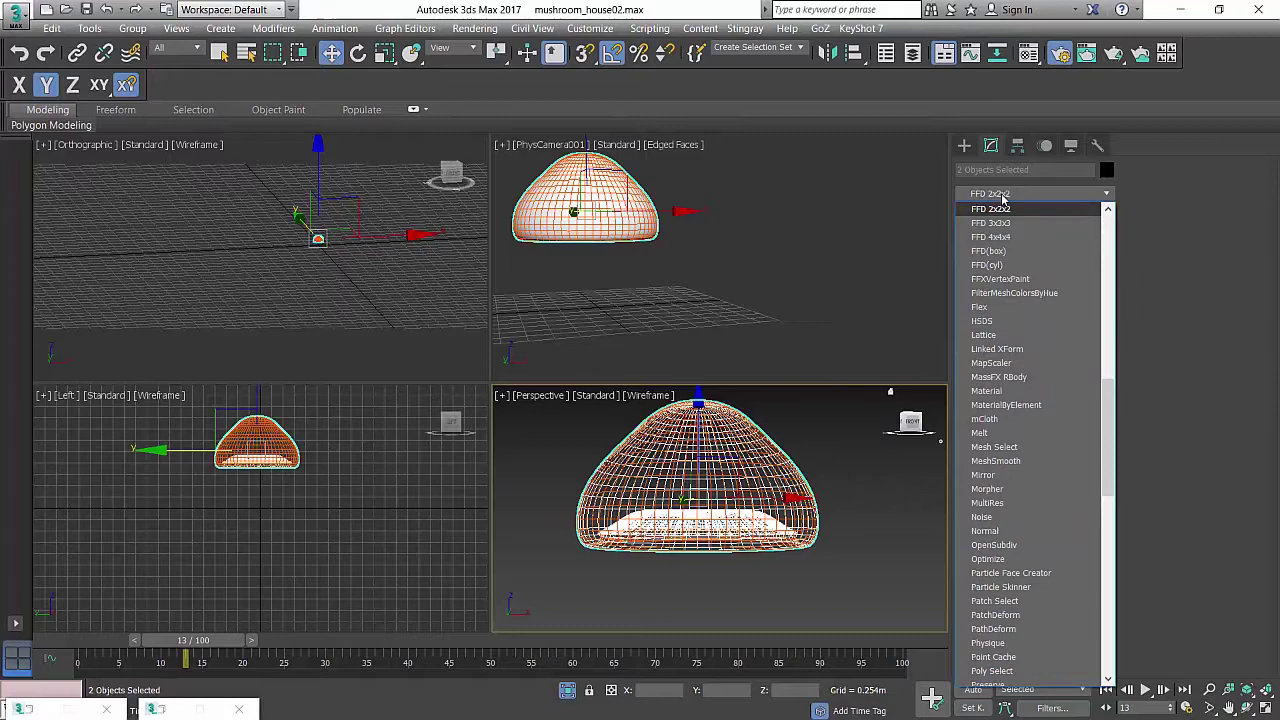
pyautogui.click(994, 238)
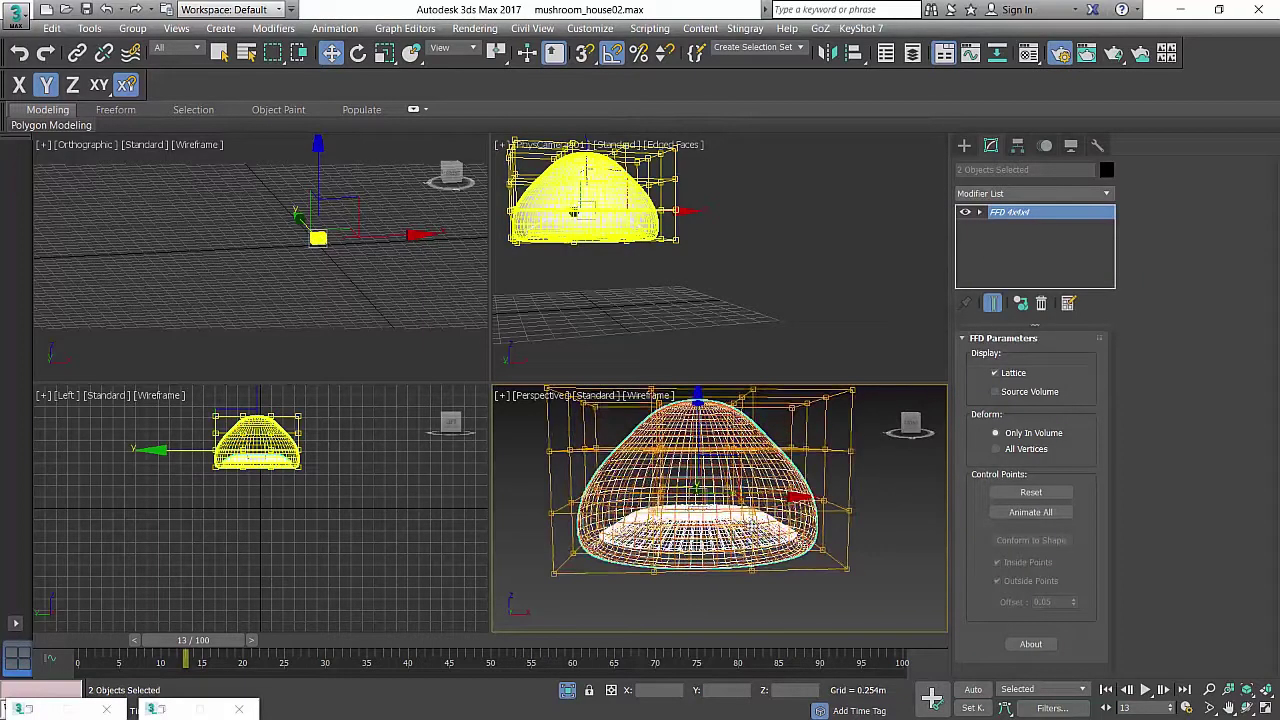
# Raise the middle control points on the lower front edge of the FFD lattice to arch the cap's front rim upward.
pyautogui.click(977, 213)
pyautogui.click(1022, 226)
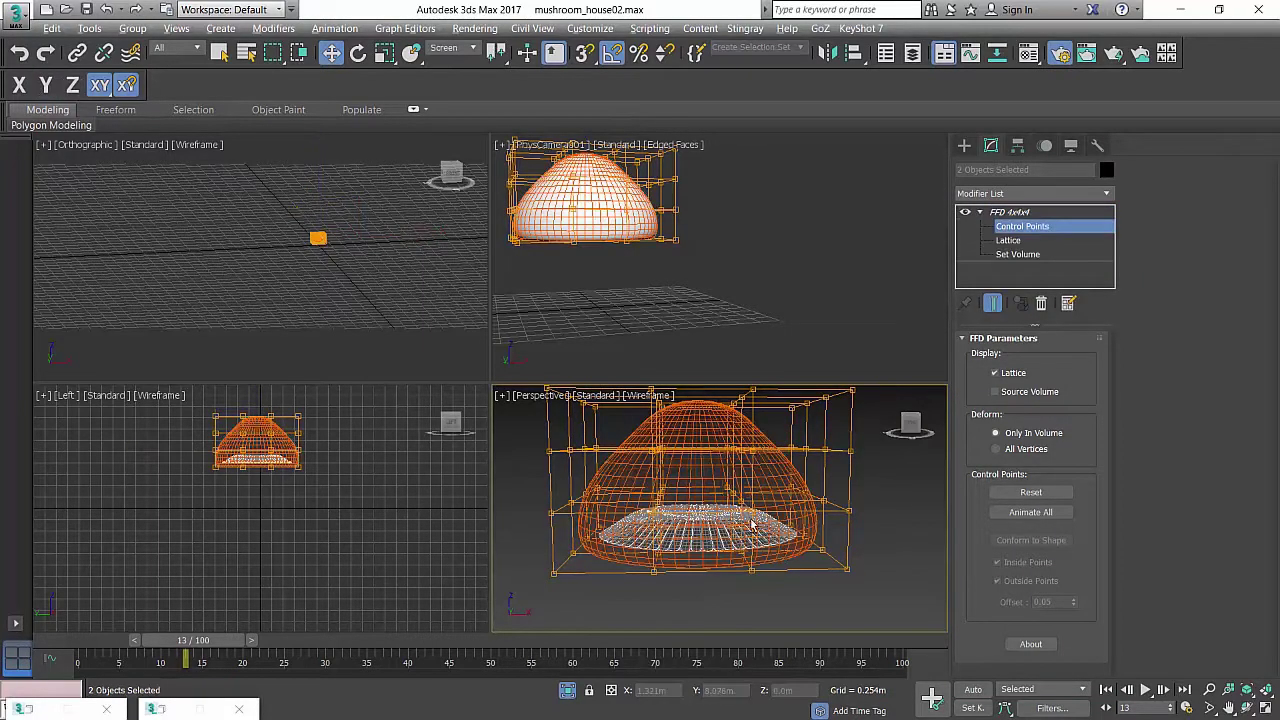
pyautogui.moveTo(656, 565); pyautogui.dragTo(642, 553)
pyautogui.press('F3')
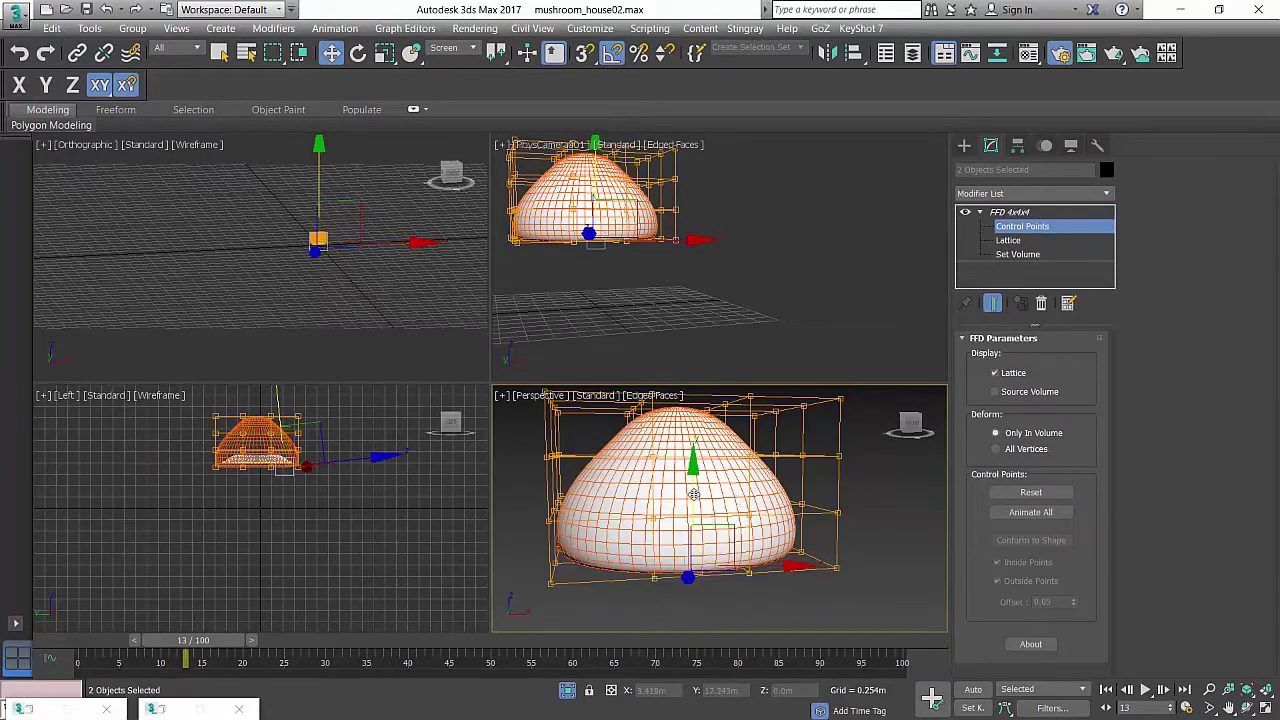
pyautogui.moveTo(694, 495); pyautogui.dragTo(697, 410)
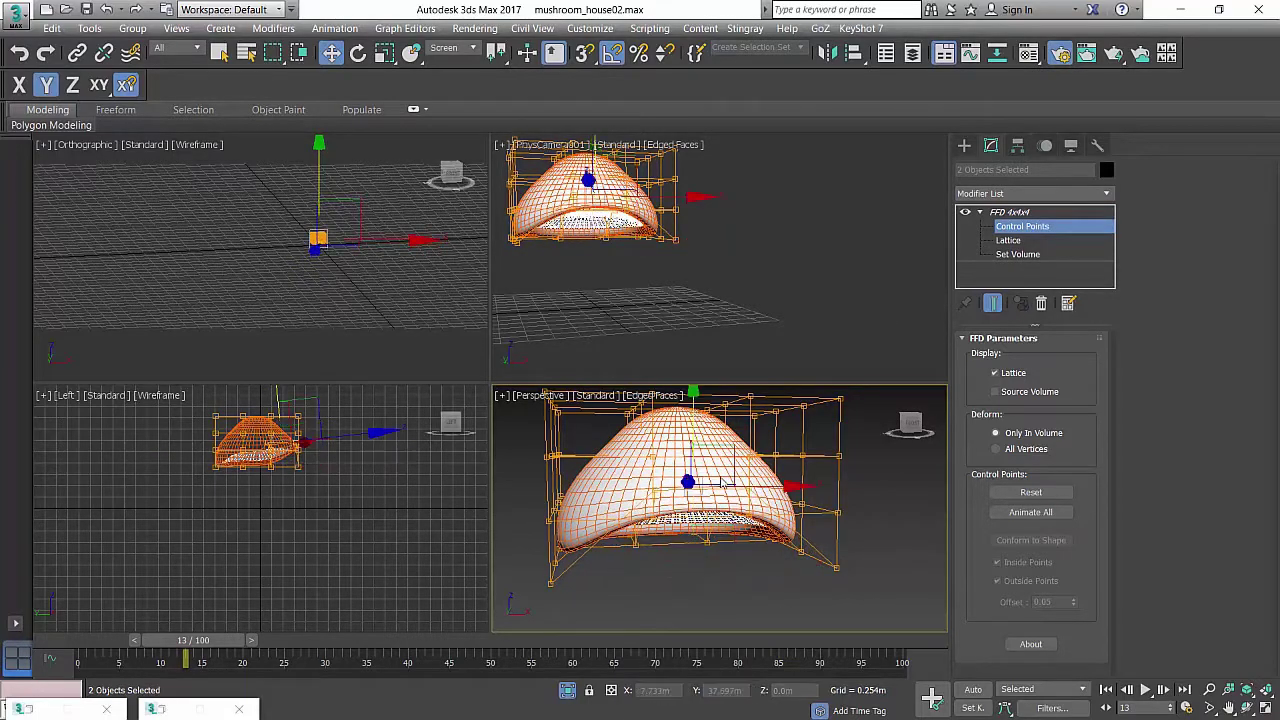
# Rotate the selected front lattice control points to tilt the cap's front rim, and exit isolation to show the whole scene.
pyautogui.moveTo(752, 478)
pyautogui.keyDown('alt'); pyautogui.mouseDown(button='middle')
pyautogui.moveTo(738, 417)
pyautogui.moveTo(758, 458)
pyautogui.mouseUp(button='middle'); pyautogui.keyUp('alt')
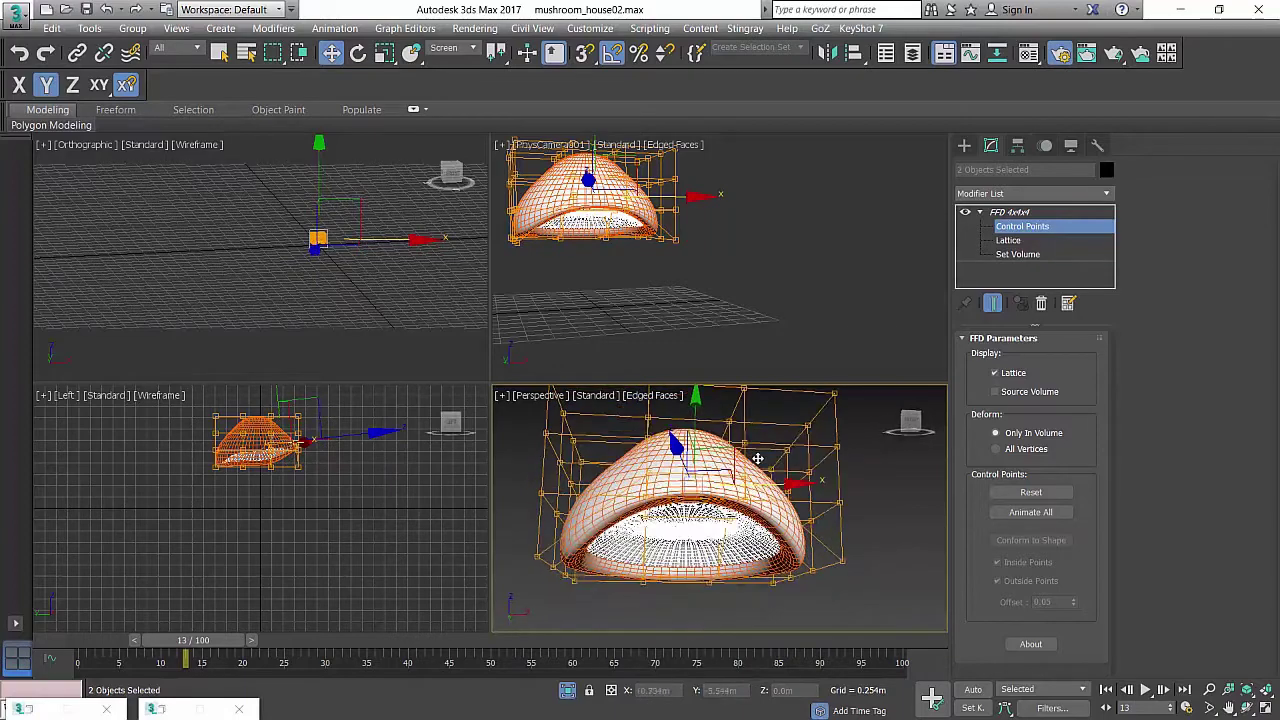
pyautogui.click(731, 440)
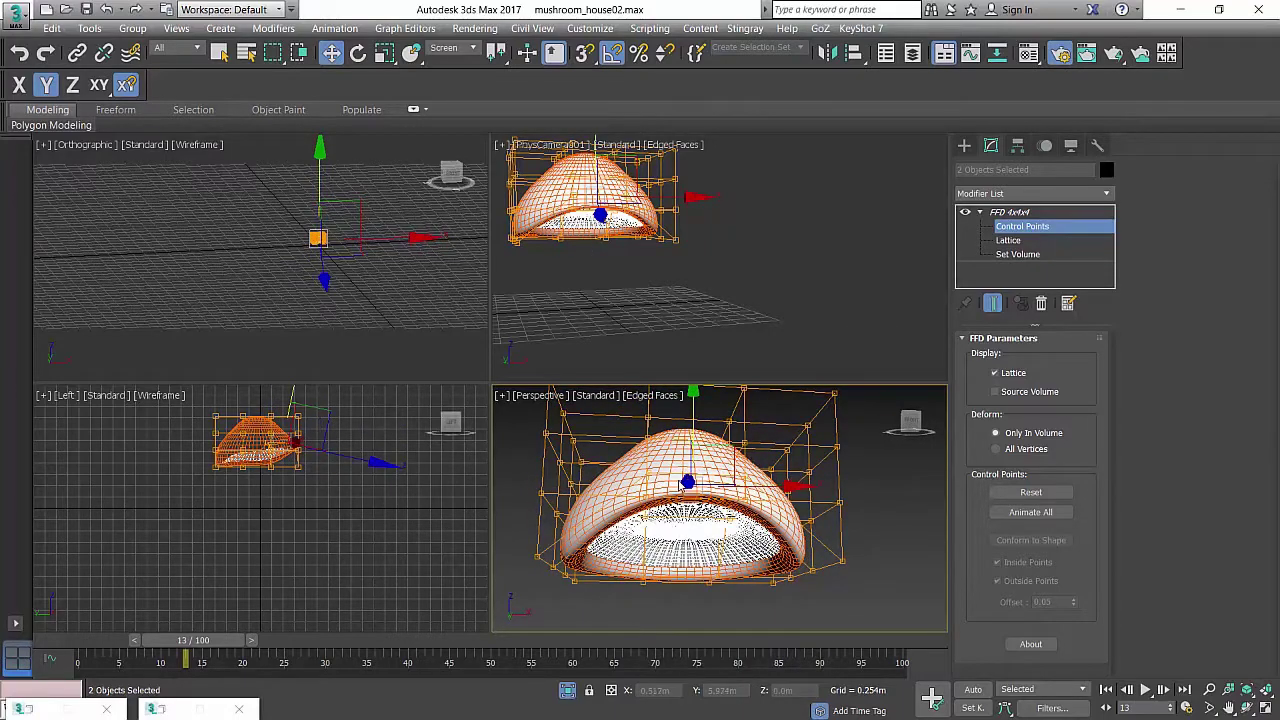
pyautogui.press('e')
pyautogui.moveTo(759, 430); pyautogui.dragTo(741, 416)
pyautogui.moveTo(829, 578); pyautogui.dragTo(843, 417)
pyautogui.press('w')
pyautogui.click(1010, 212)
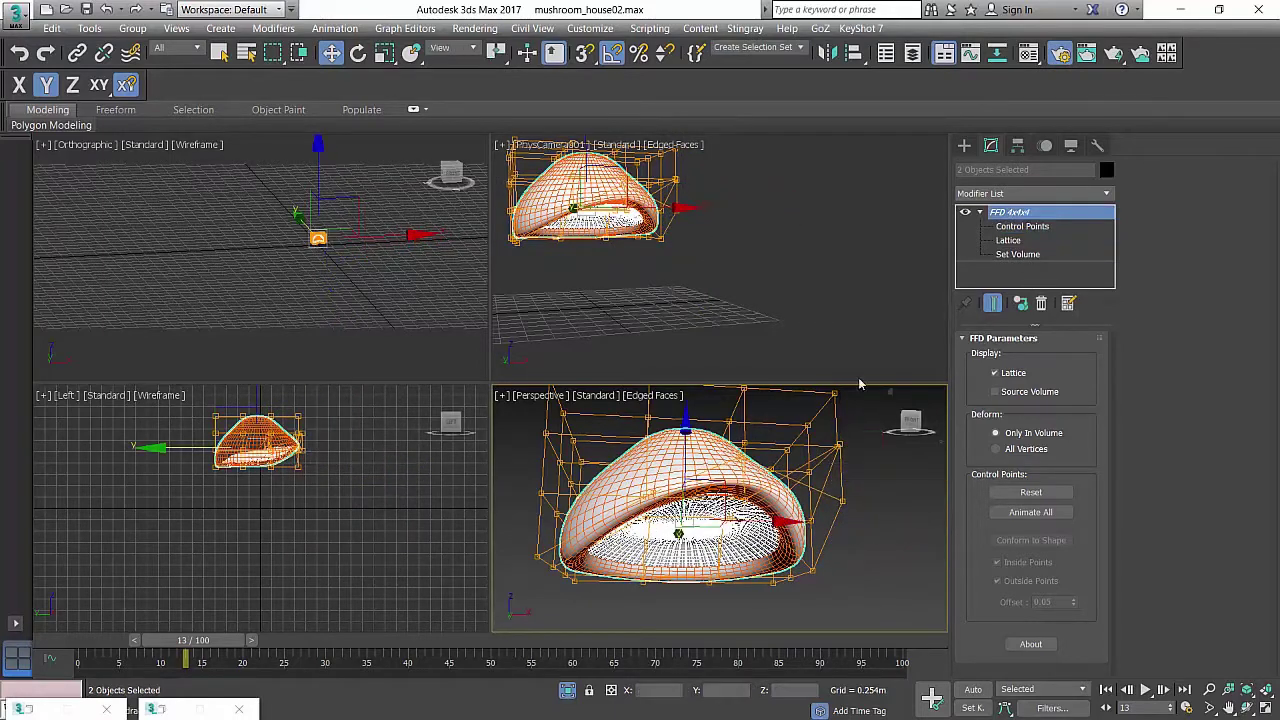
pyautogui.click(568, 691)
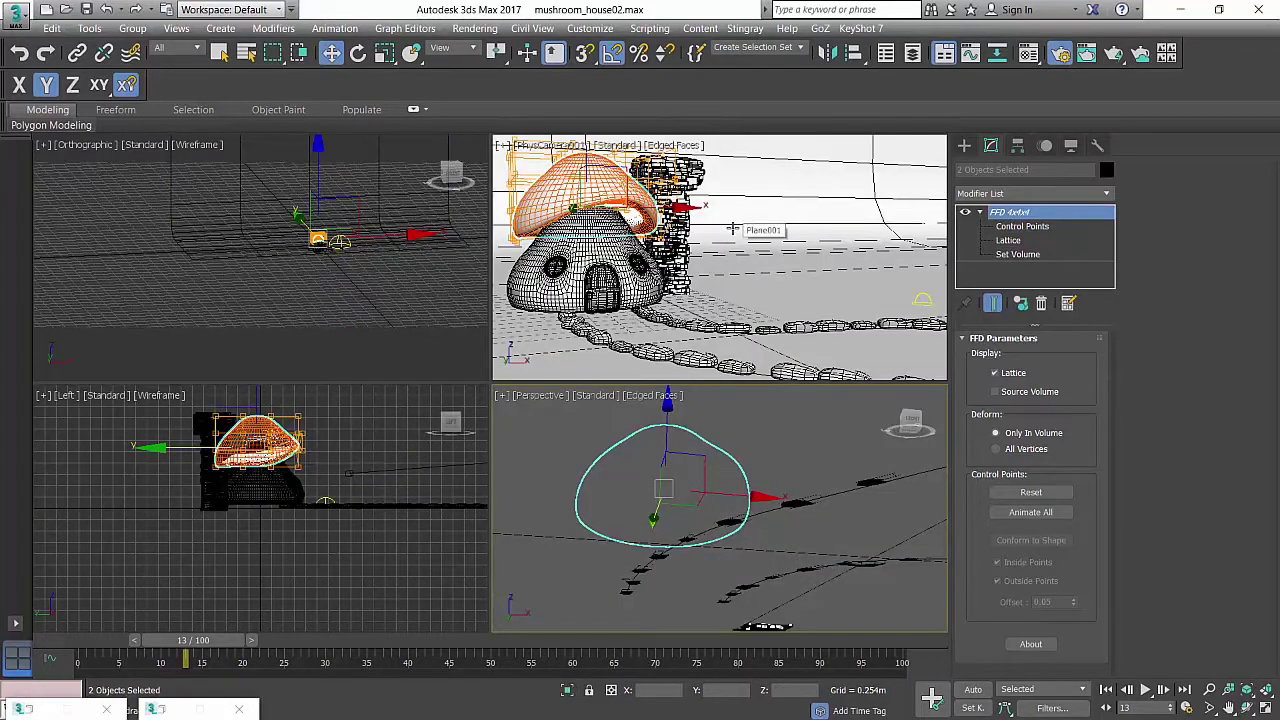
# Raise the front-rim control points of the FFD lattice further so the cap opens higher above the house.
pyautogui.click(1022, 227)
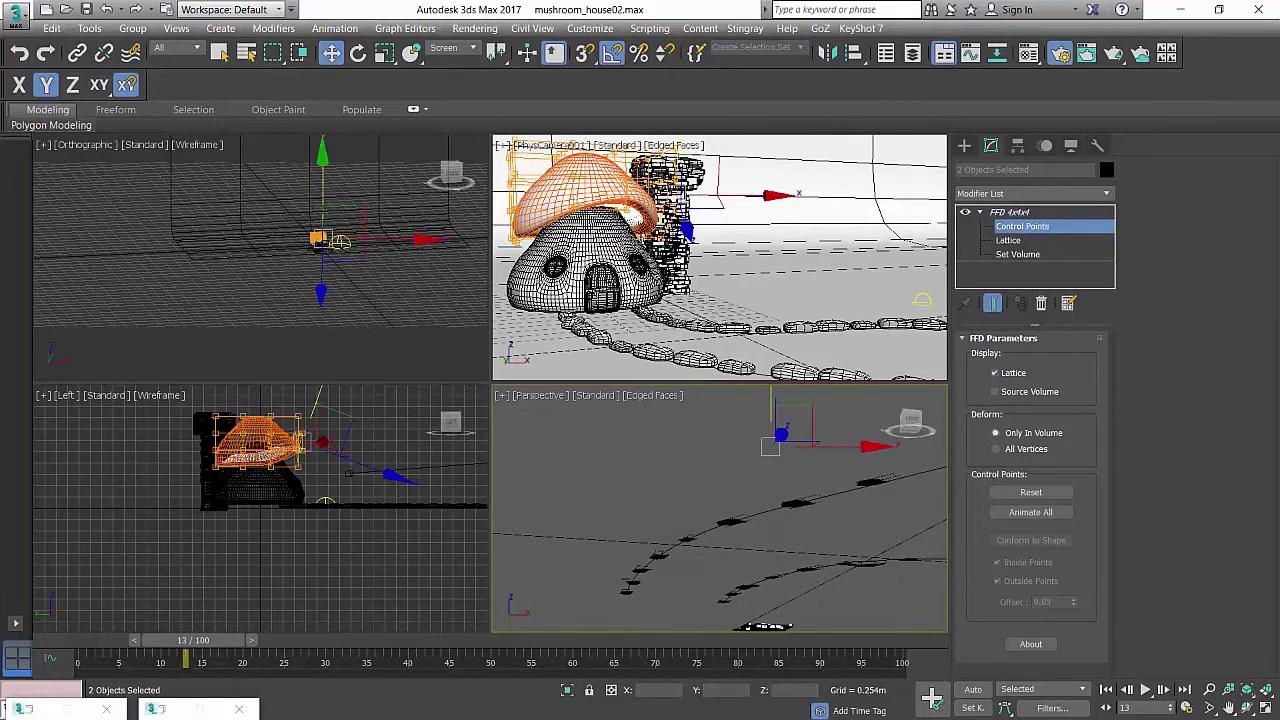
pyautogui.middleClick(583, 228)
pyautogui.click(563, 199)
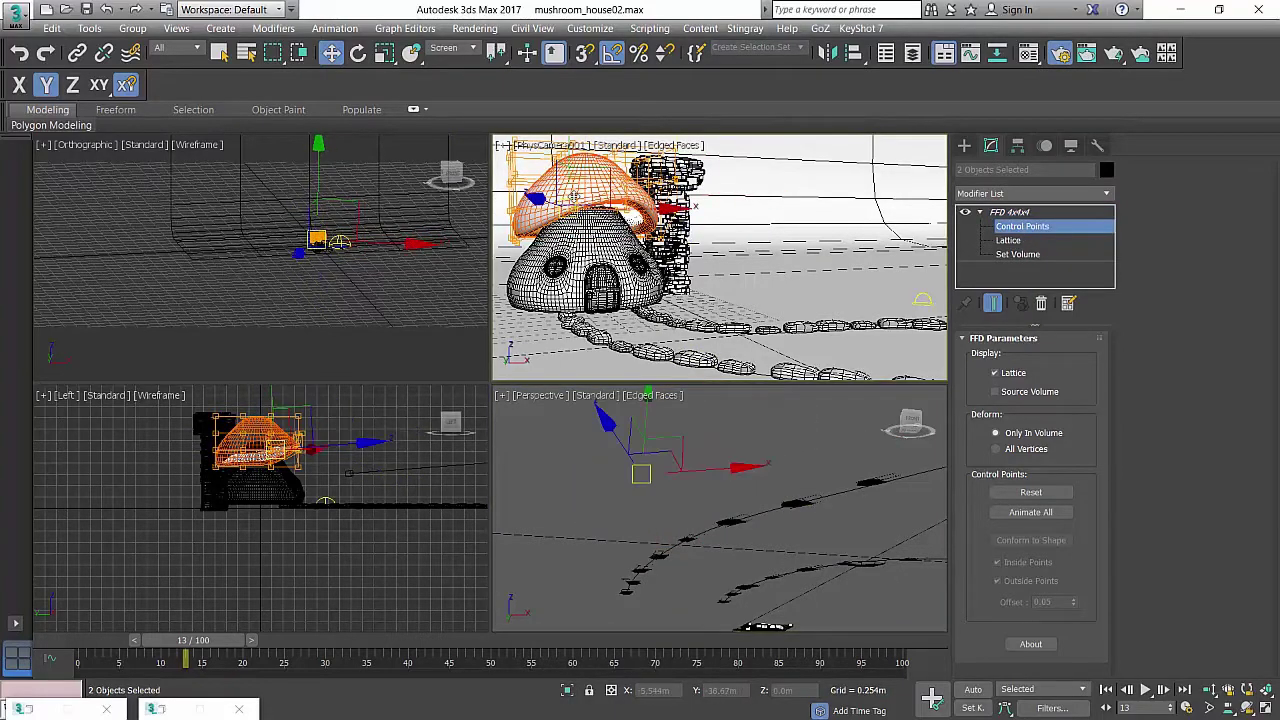
pyautogui.middleClick(709, 504)
pyautogui.press('z')
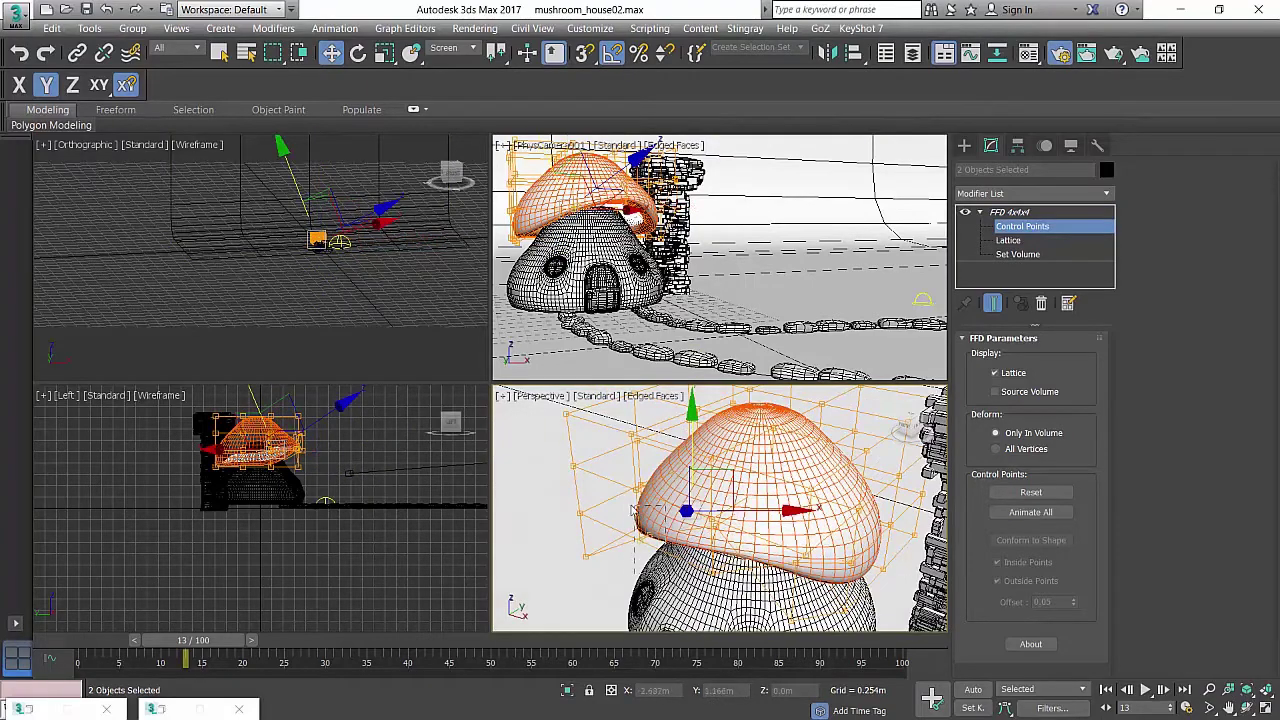
pyautogui.keyDown('alt'); pyautogui.moveTo(632, 510); pyautogui.dragTo(658, 488, button='middle'); pyautogui.keyUp('alt')
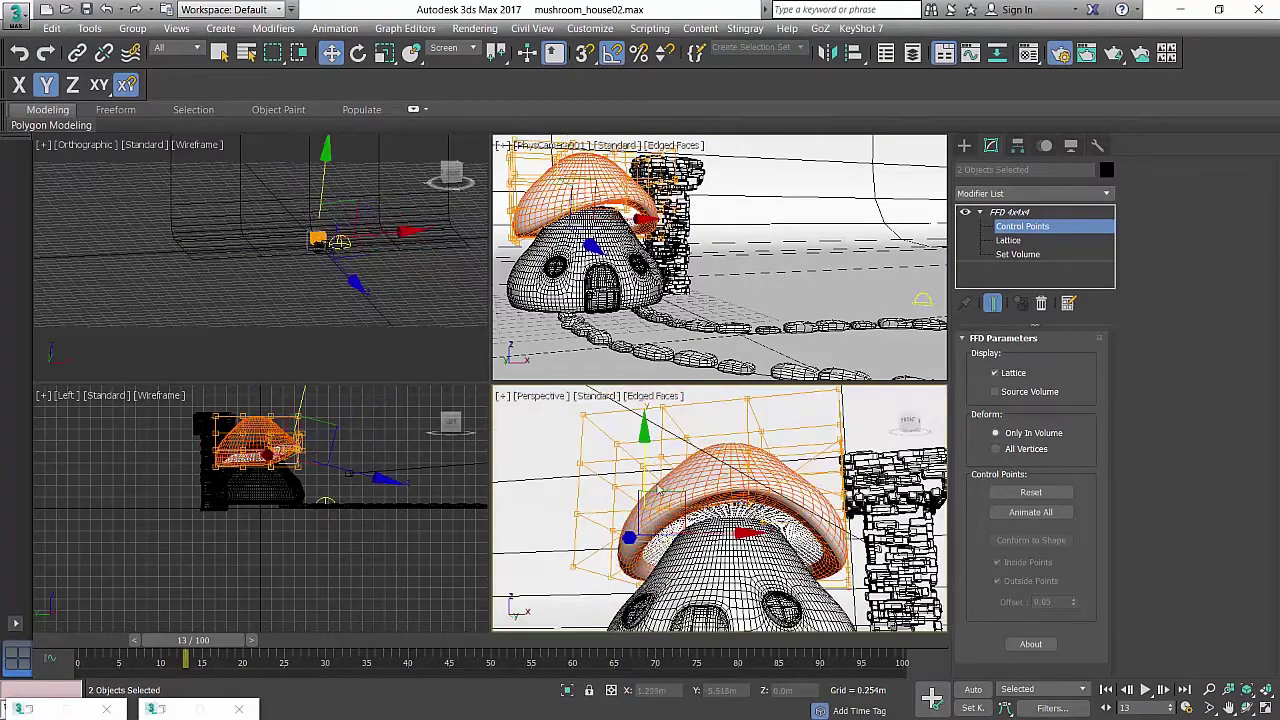
pyautogui.moveTo(665, 502); pyautogui.dragTo(642, 429)
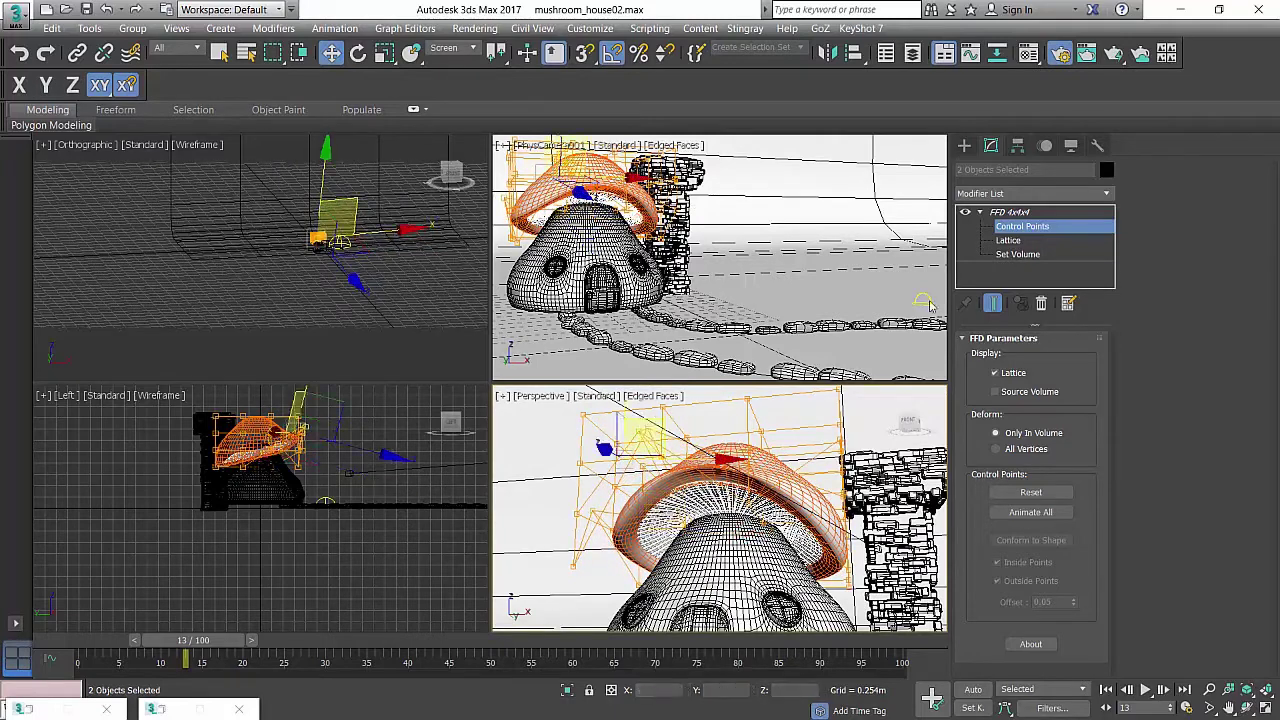
pyautogui.click(1040, 232)
# Maximize the camera view, hide the edged faces, and compare shaded and wireframe display to examine the reshaped cap.
pyautogui.click(797, 215)
pyautogui.hotkey('alt', 'w')
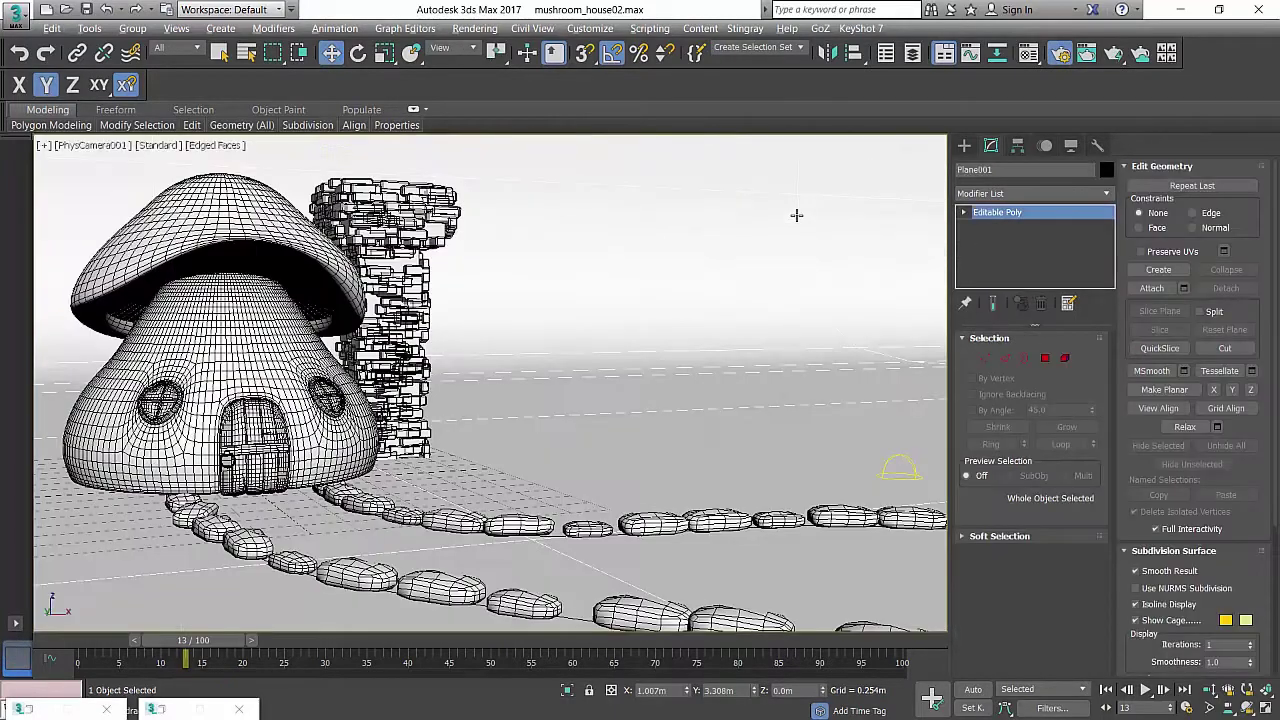
pyautogui.press('F4')
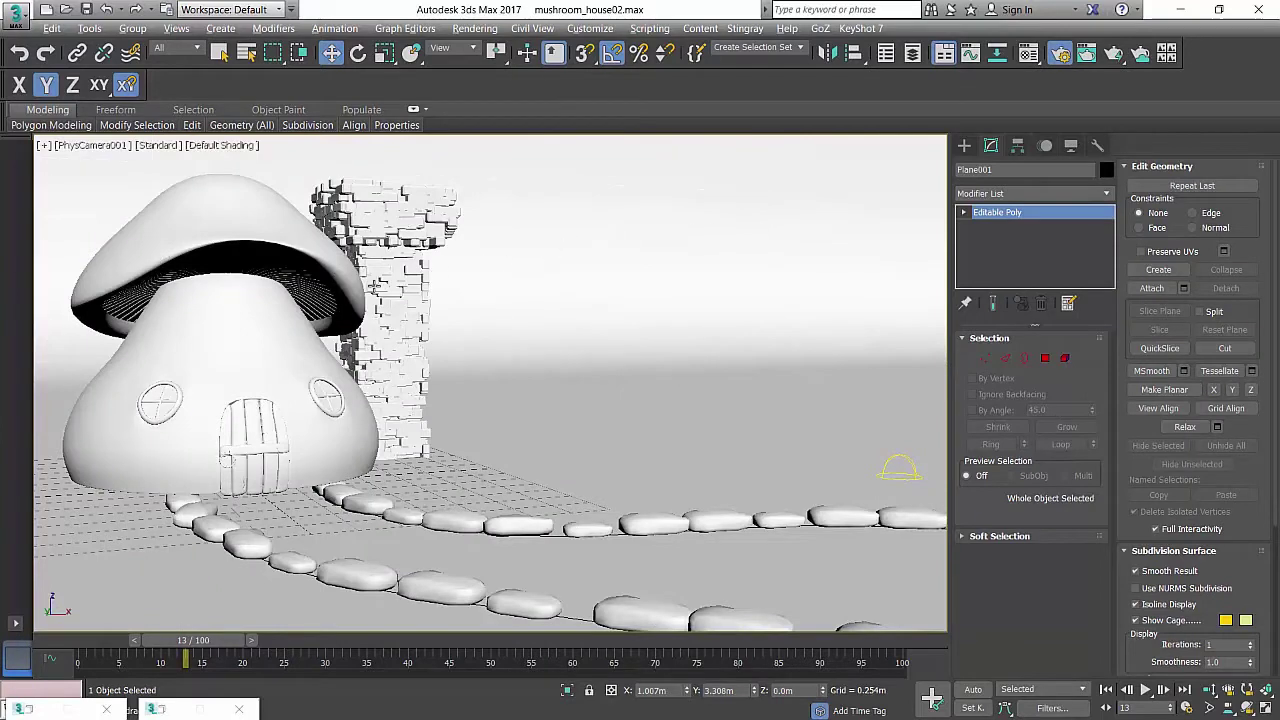
pyautogui.press('F3')
pyautogui.press('F3')
pyautogui.press('F3')
# Select the outer mushroom cap and show it from below the front rim in the maximized perspective view.
pyautogui.click(320, 250)
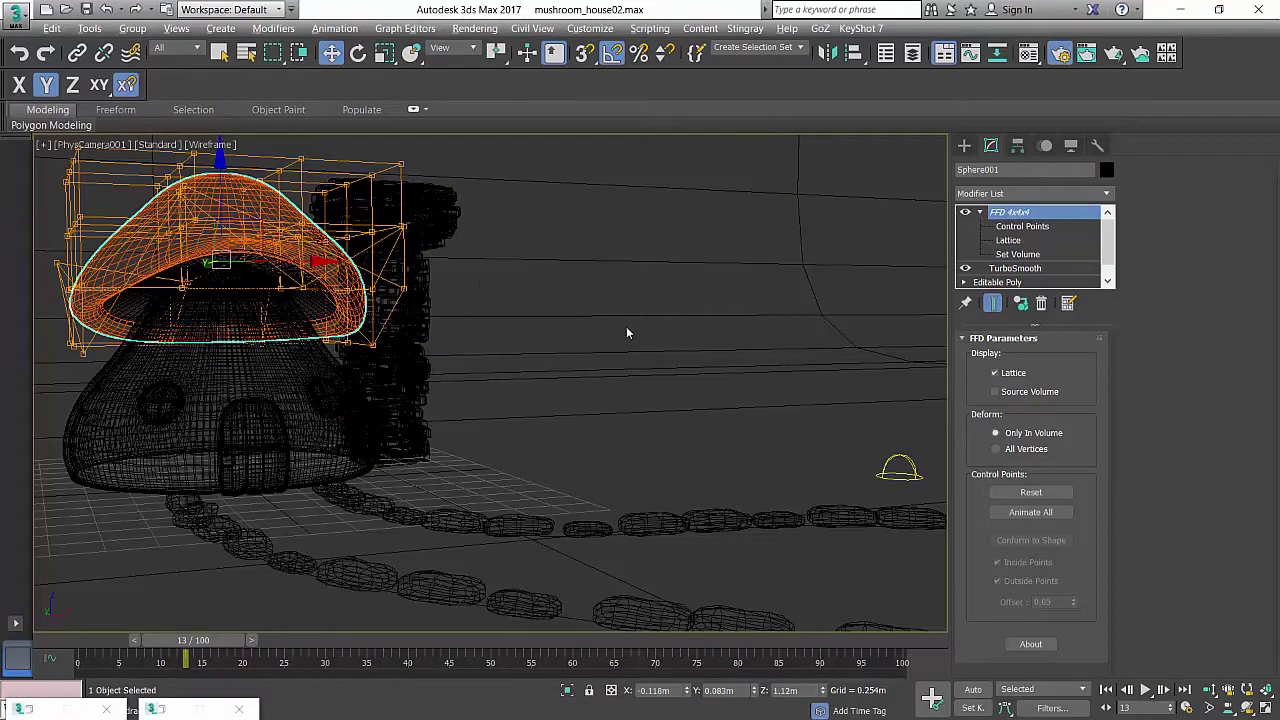
pyautogui.hotkey('alt', 'w')
pyautogui.click(785, 483)
pyautogui.hotkey('alt', 'w')
pyautogui.moveTo(620, 400)
pyautogui.keyDown('alt'); pyautogui.mouseDown(button='middle')
pyautogui.moveTo(640, 495)
pyautogui.moveTo(637, 398)
pyautogui.moveTo(616, 408)
pyautogui.moveTo(630, 402)
pyautogui.mouseUp(button='middle'); pyautogui.keyUp('alt')
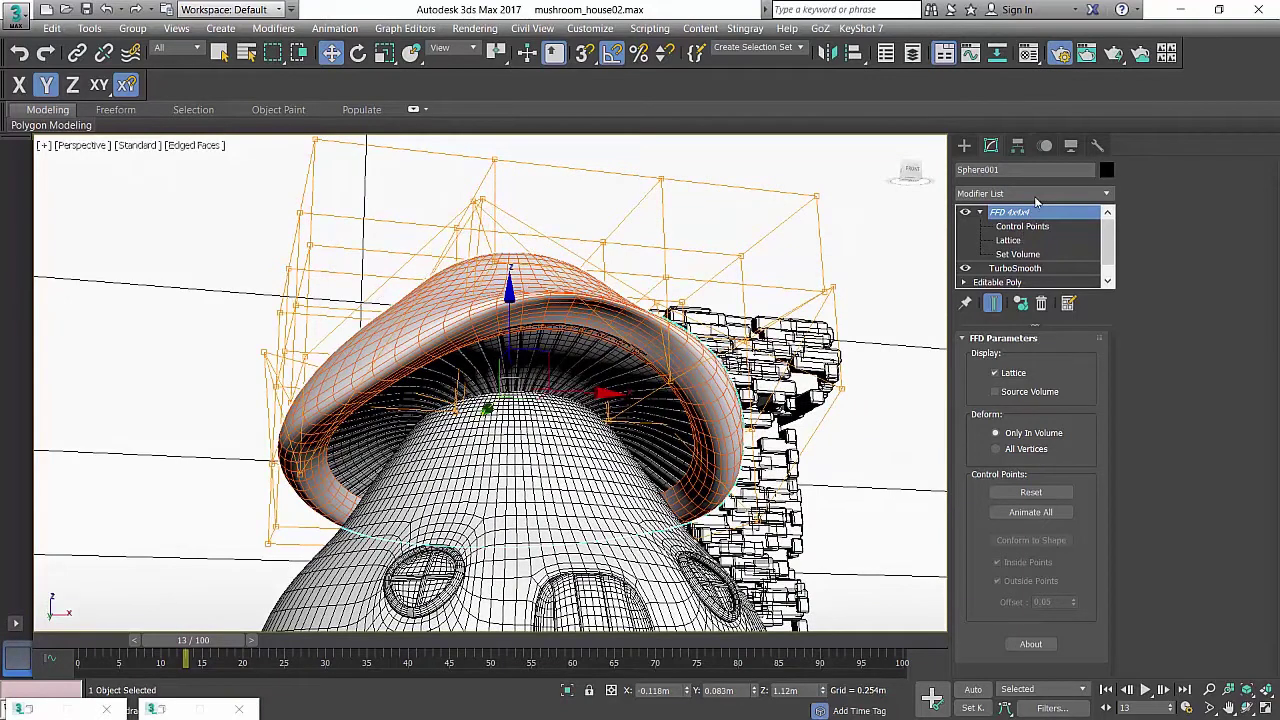
# Add an Edit Poly modifier above the FFD 4x4x4 modifier on the outer mushroom cap.
pyautogui.click(1037, 196)
pyautogui.press('e')
pyautogui.press('e')
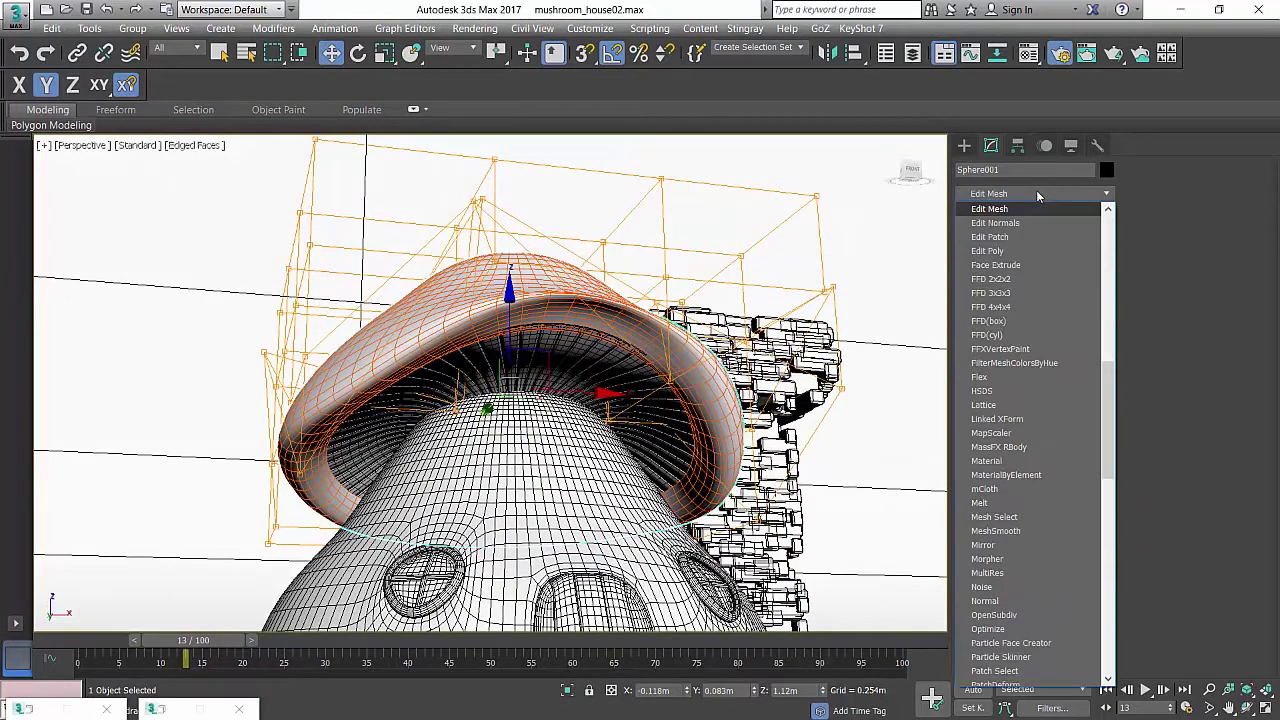
pyautogui.click(1193, 198)
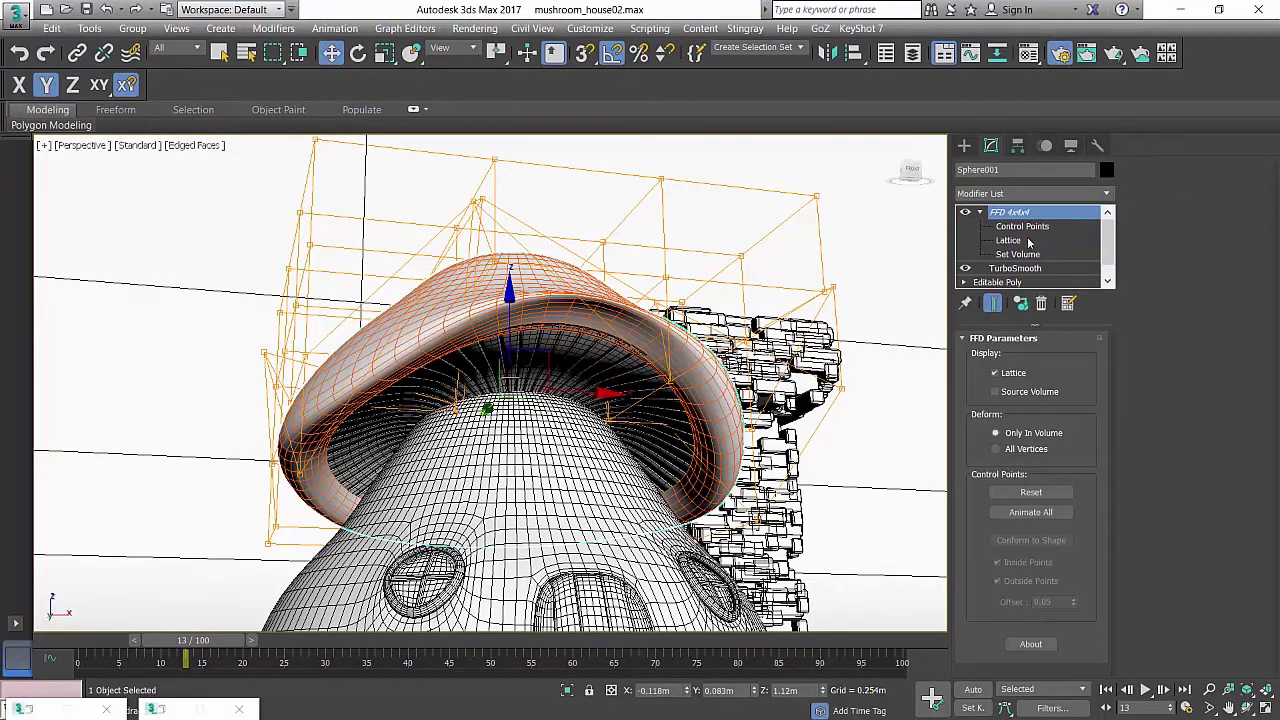
pyautogui.click(1024, 196)
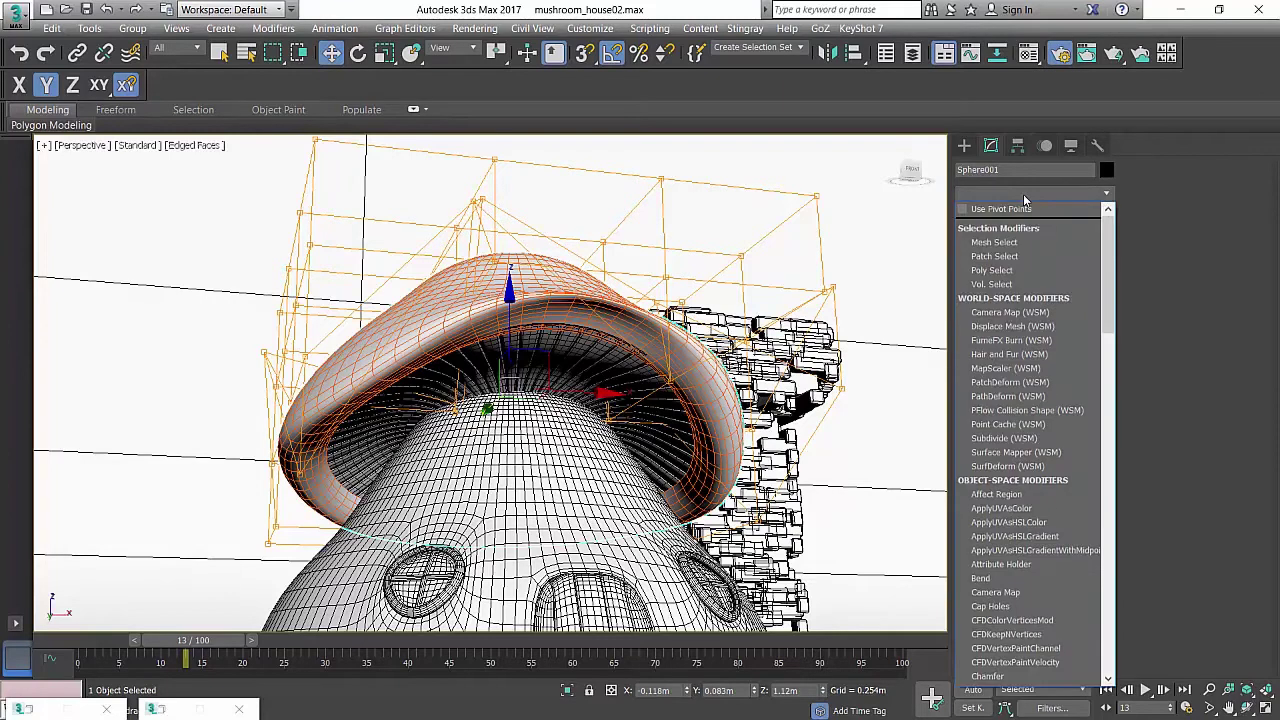
pyautogui.scroll(-1, 1023, 199)
pyautogui.press('e')
pyautogui.click(1034, 251)
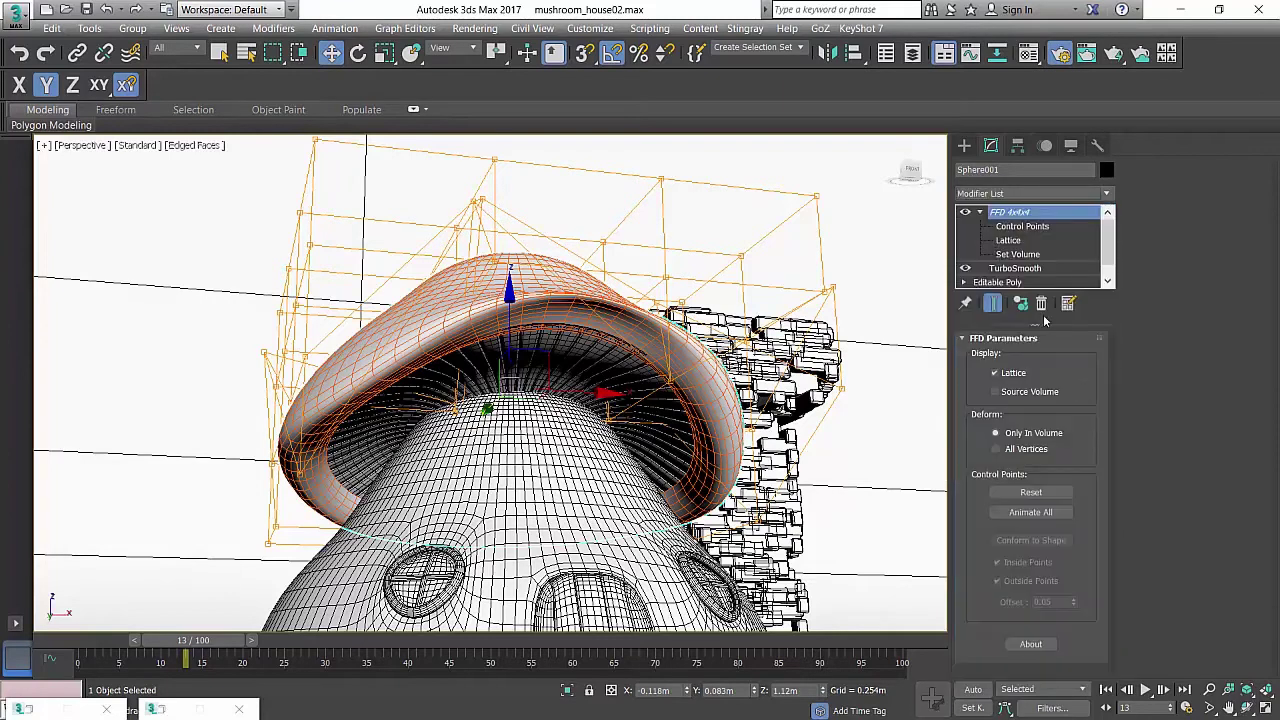
# Smooth the cap's front rim with the Relax brush of Paint Deformation, using a brush size of 0.31 m.
pyautogui.click(1163, 537)
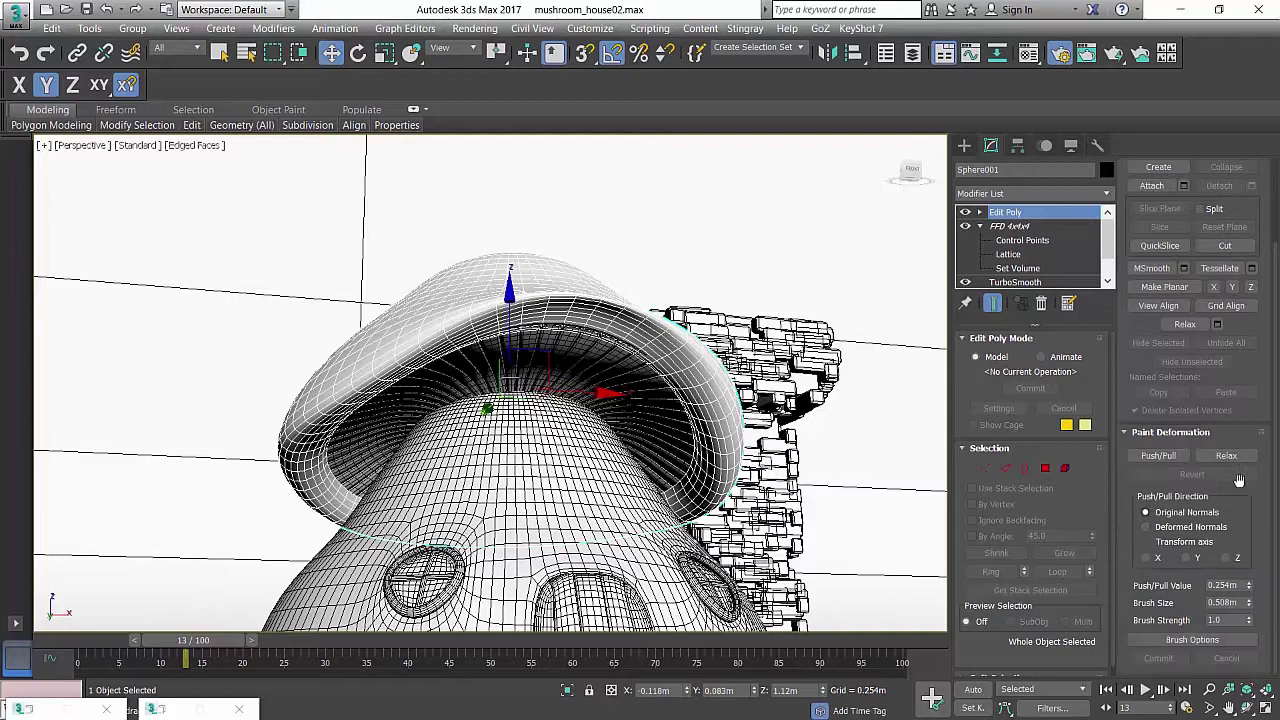
pyautogui.click(1225, 455)
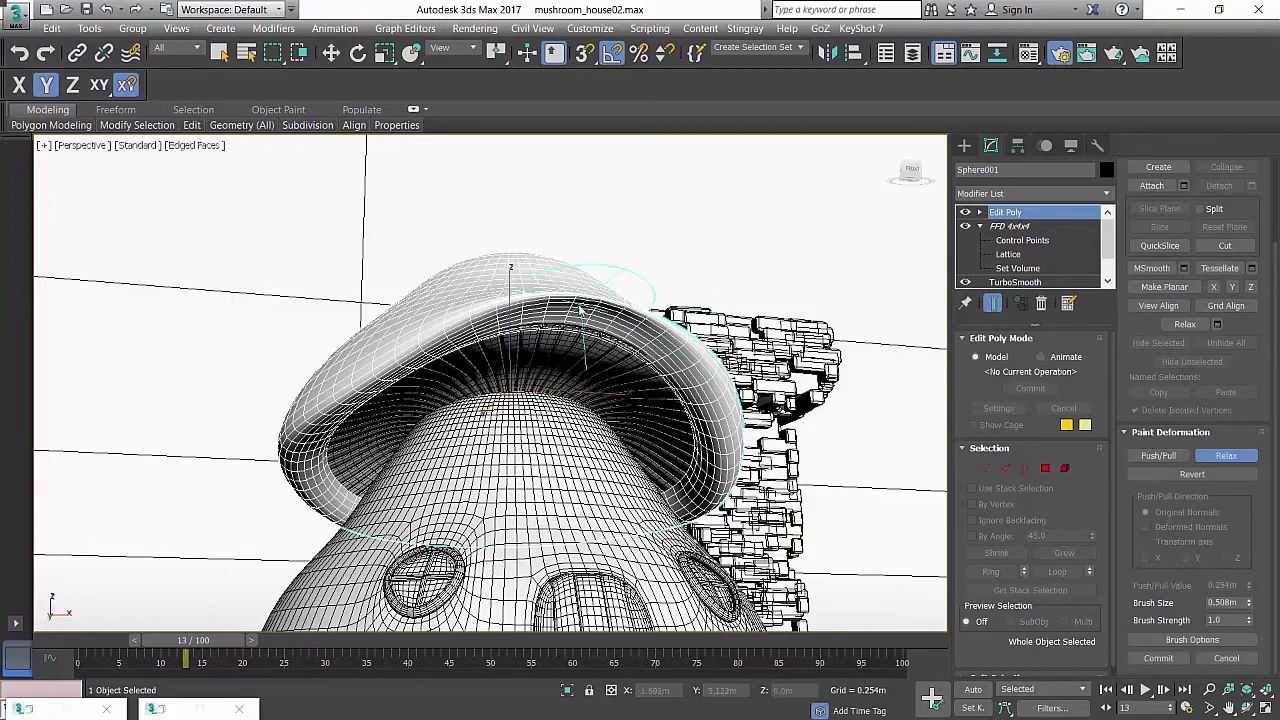
pyautogui.moveTo(595, 317)
pyautogui.mouseDown()
pyautogui.moveTo(523, 313)
pyautogui.moveTo(640, 328)
pyautogui.mouseUp()
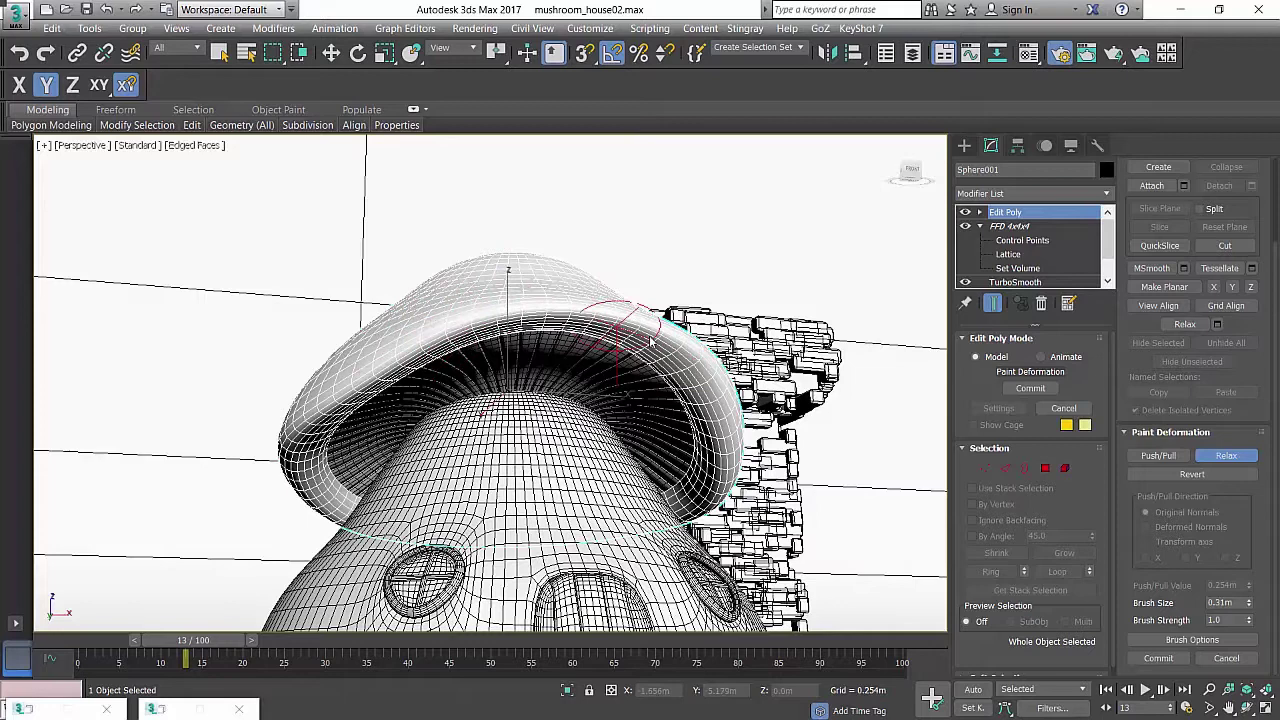
pyautogui.click(1222, 456)
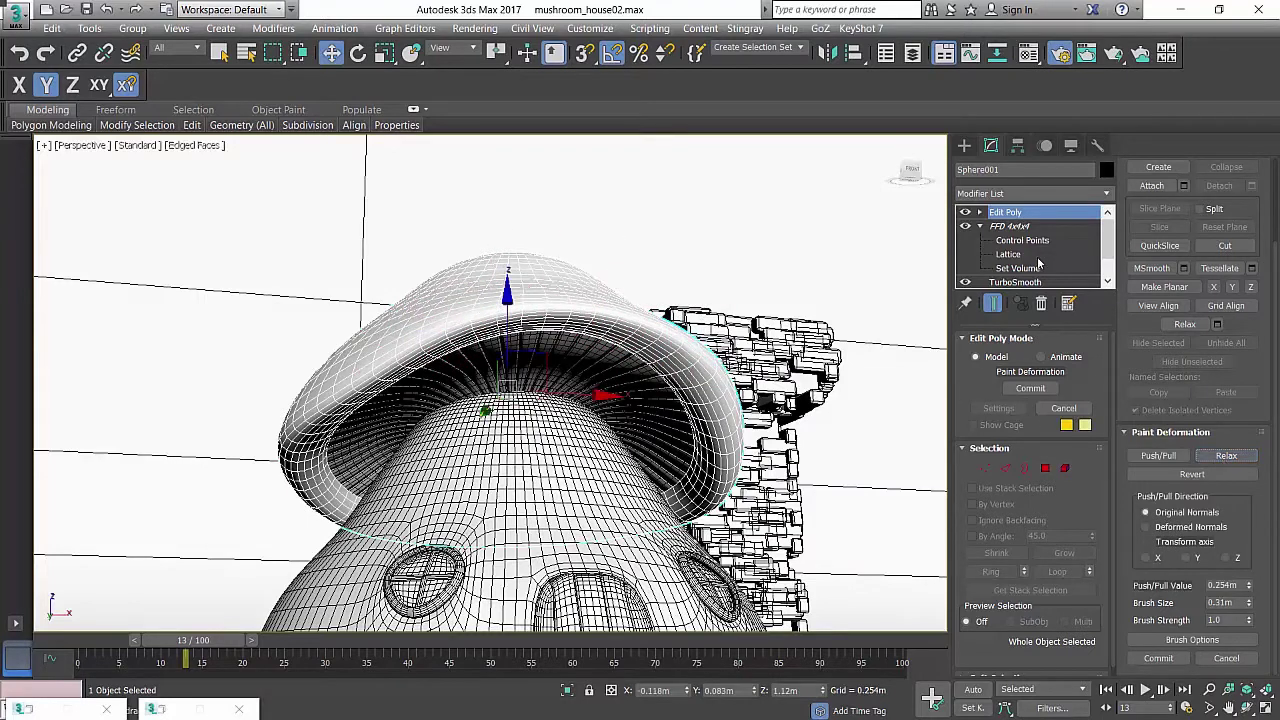
# Maximize the camera view in shaded display and render it to check the reshaped cap.
pyautogui.hotkey('alt', 'w')
pyautogui.click(736, 202)
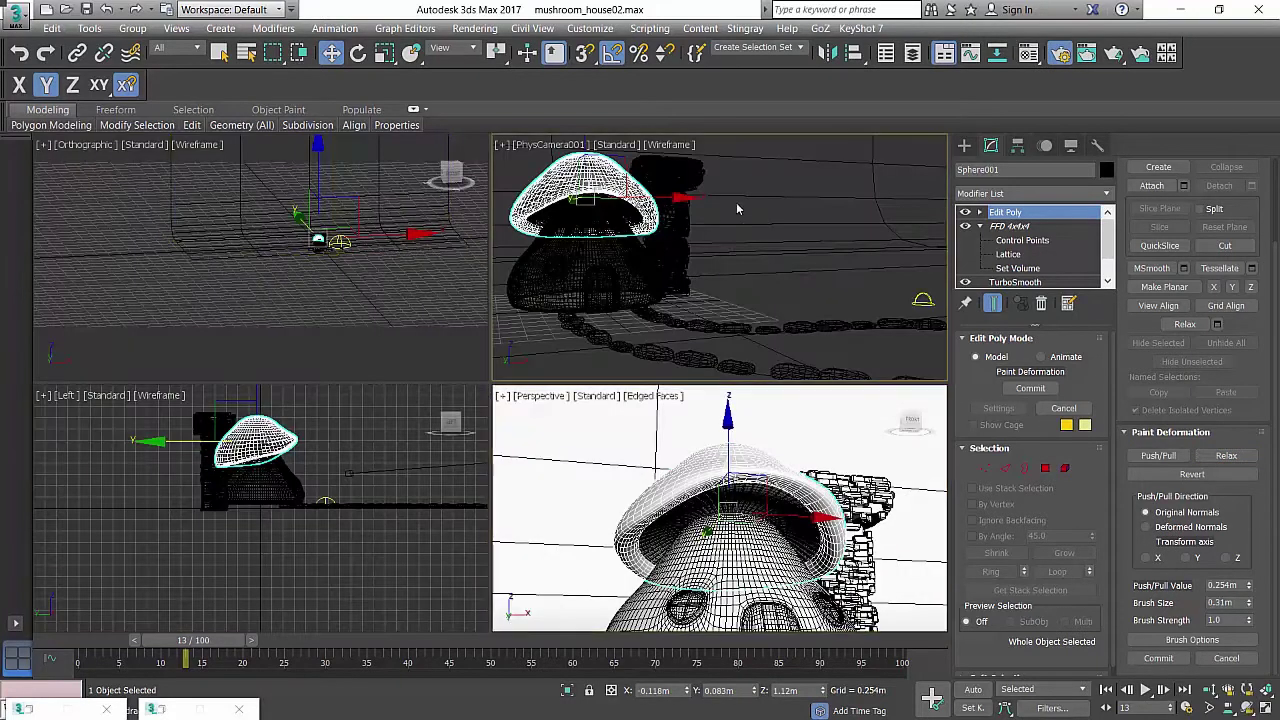
pyautogui.hotkey('alt', 'w')
pyautogui.press('F3')
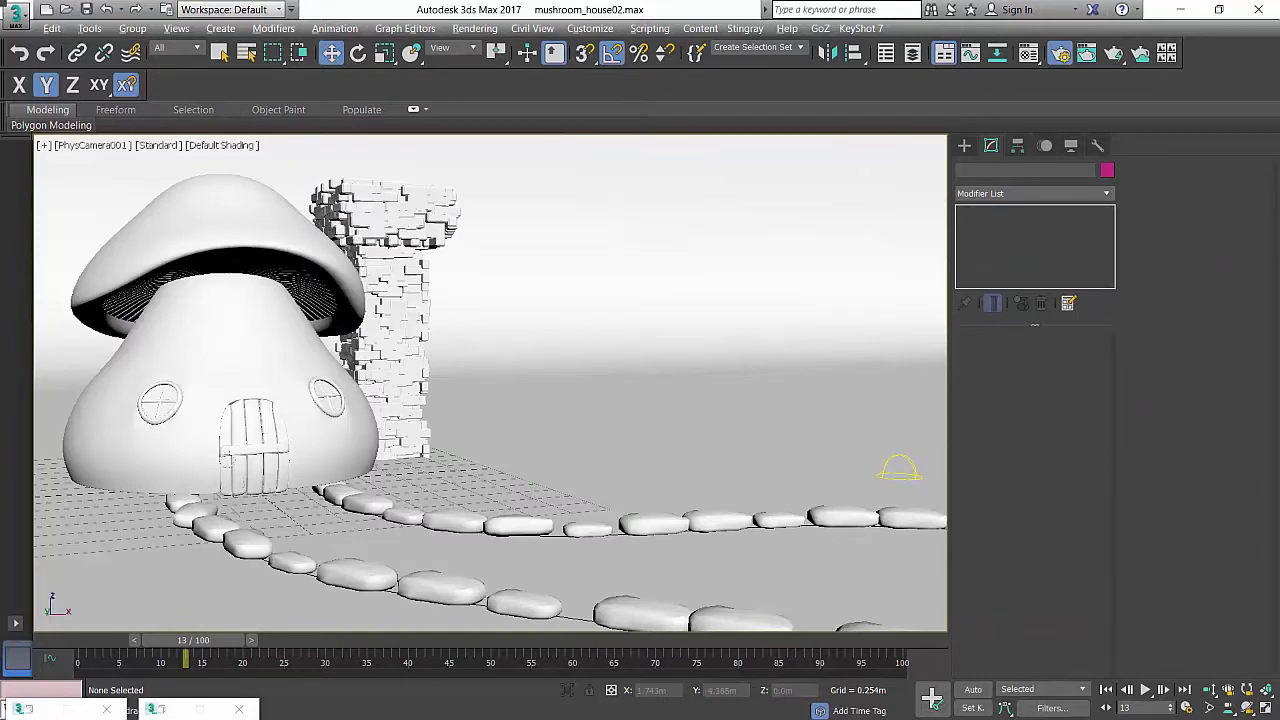
pyautogui.click(1113, 53)
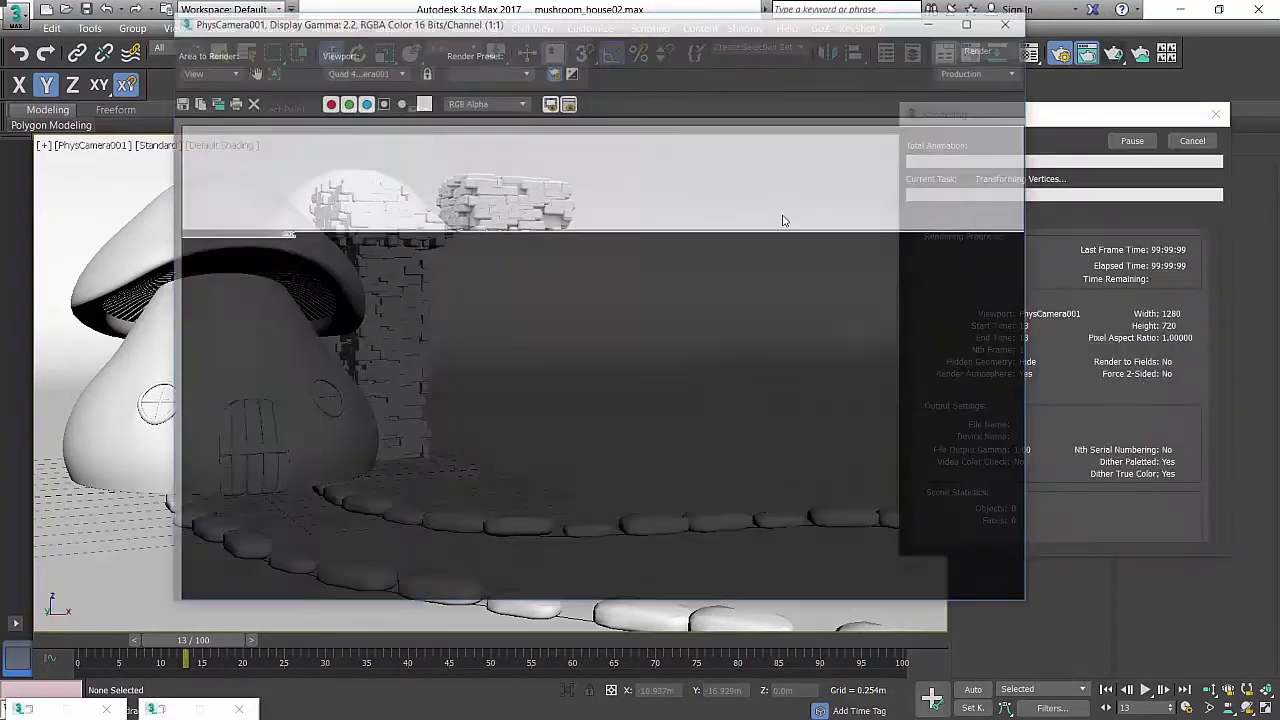
pyautogui.press('super')
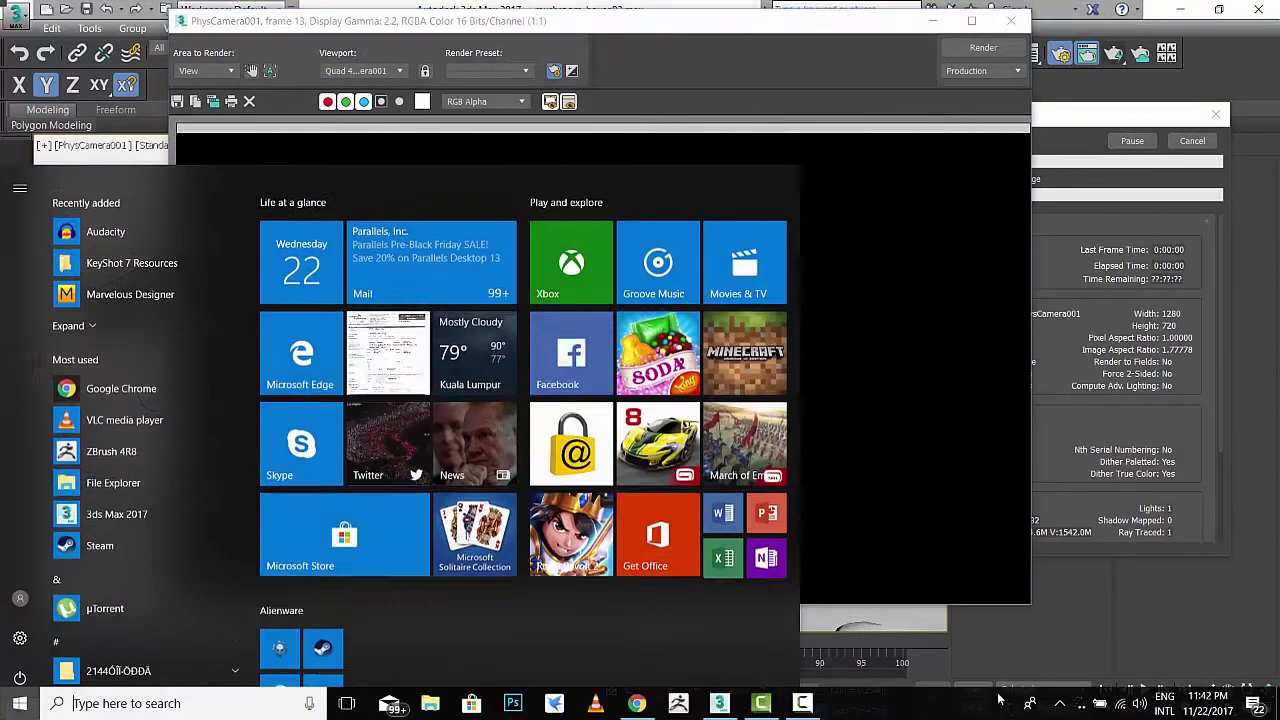